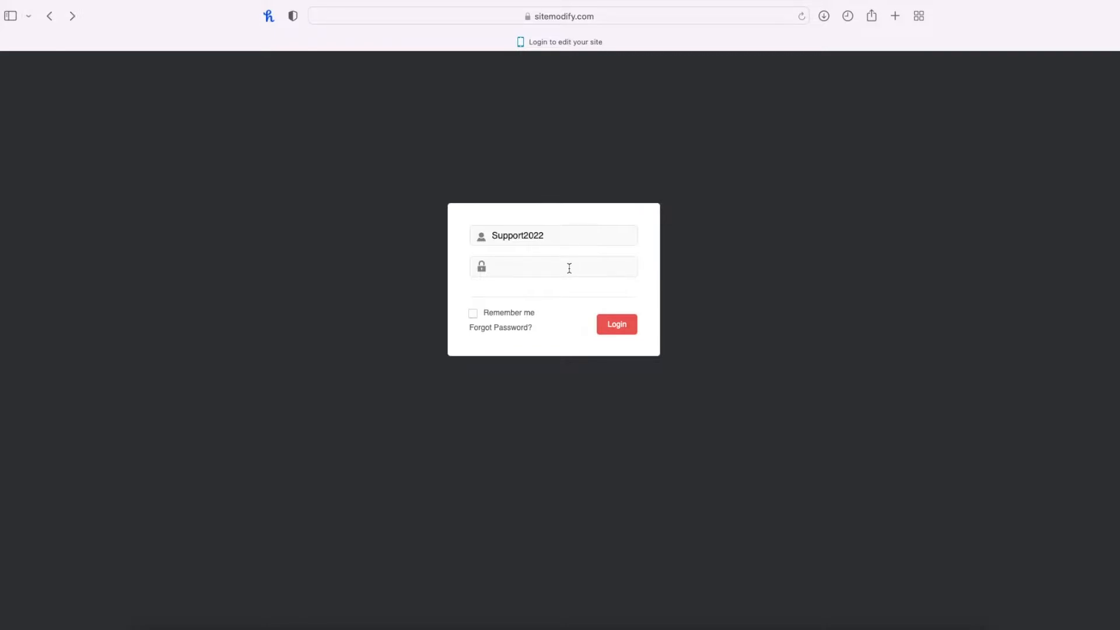
Enter the account password and log in to the site management dashboard.
{"action": "left_click", "coordinate": [569, 269]}
{"action": "left_click", "coordinate": [525, 288]}
{"action": "key", "text": "Return"}
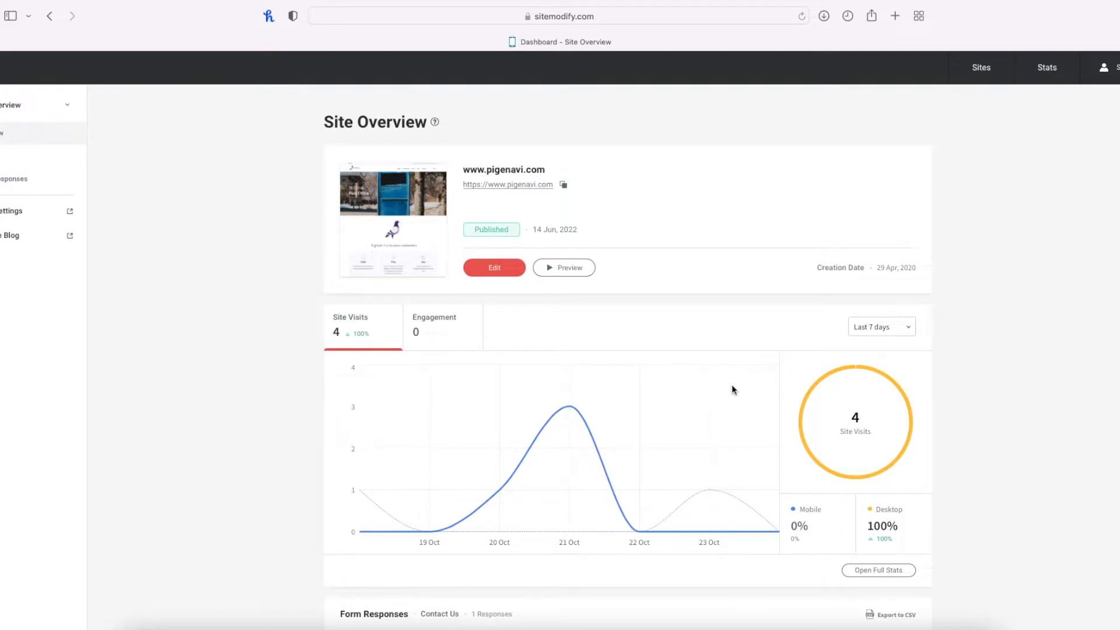
Look through the site overview, including the visits chart and the contact form responses table.
{"action": "scroll", "coordinate": [730, 380], "scroll_direction": "down", "scroll_amount": 3}
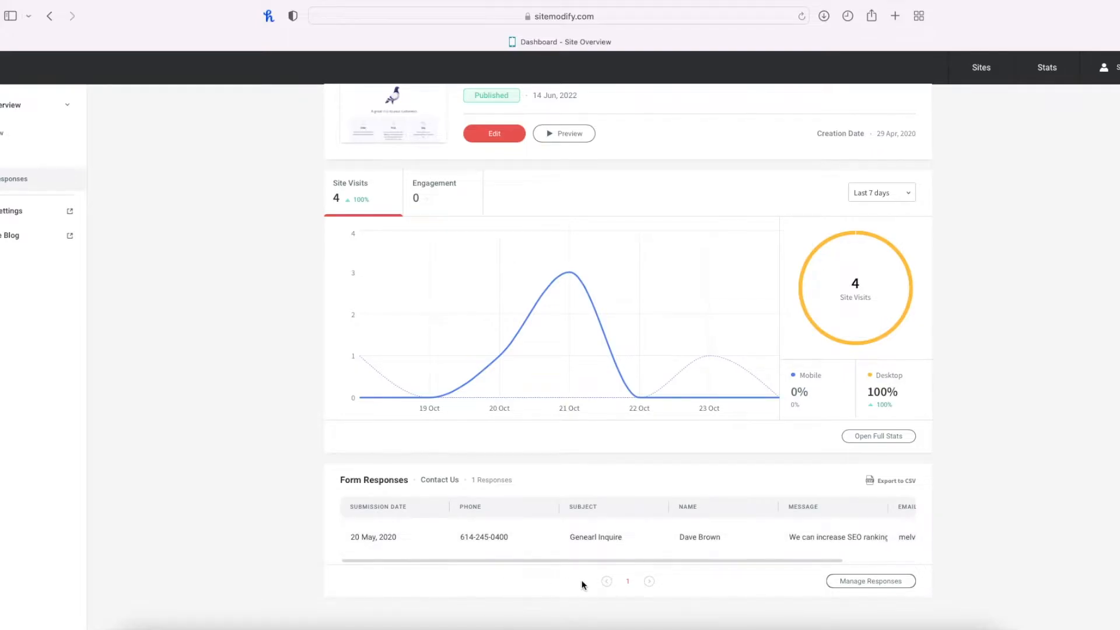
{"action": "left_click_drag", "start_coordinate": [699, 560], "coordinate": [588, 560]}
{"action": "scroll", "coordinate": [912, 513], "scroll_direction": "up", "scroll_amount": 5}
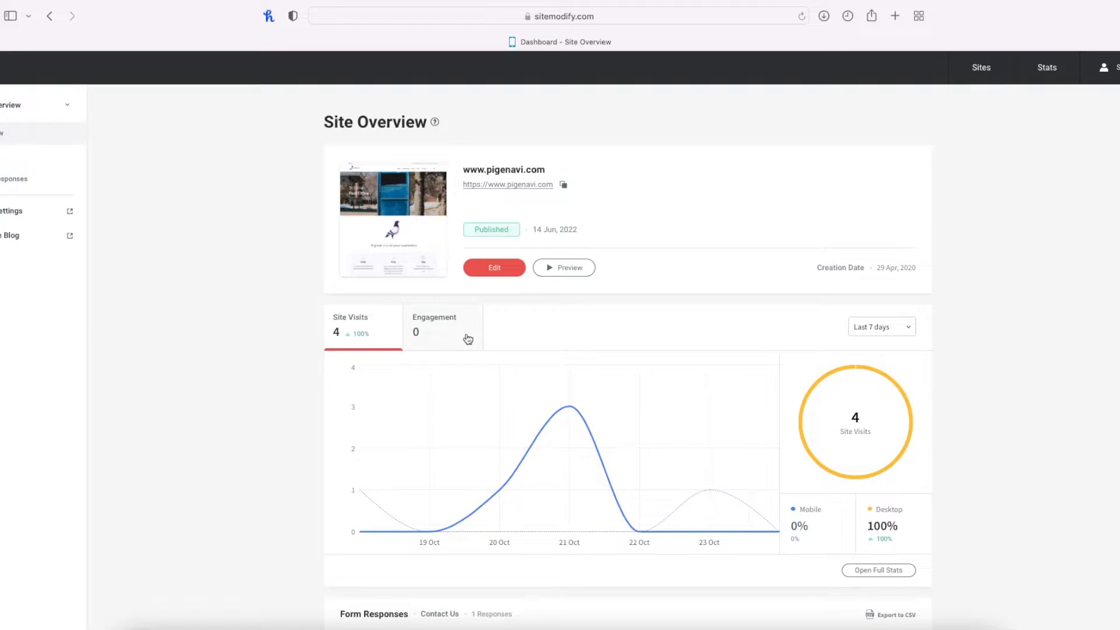
Open the site in the editor and check the home page in tablet and mobile views, ending in desktop view.
{"action": "left_click", "coordinate": [493, 274]}
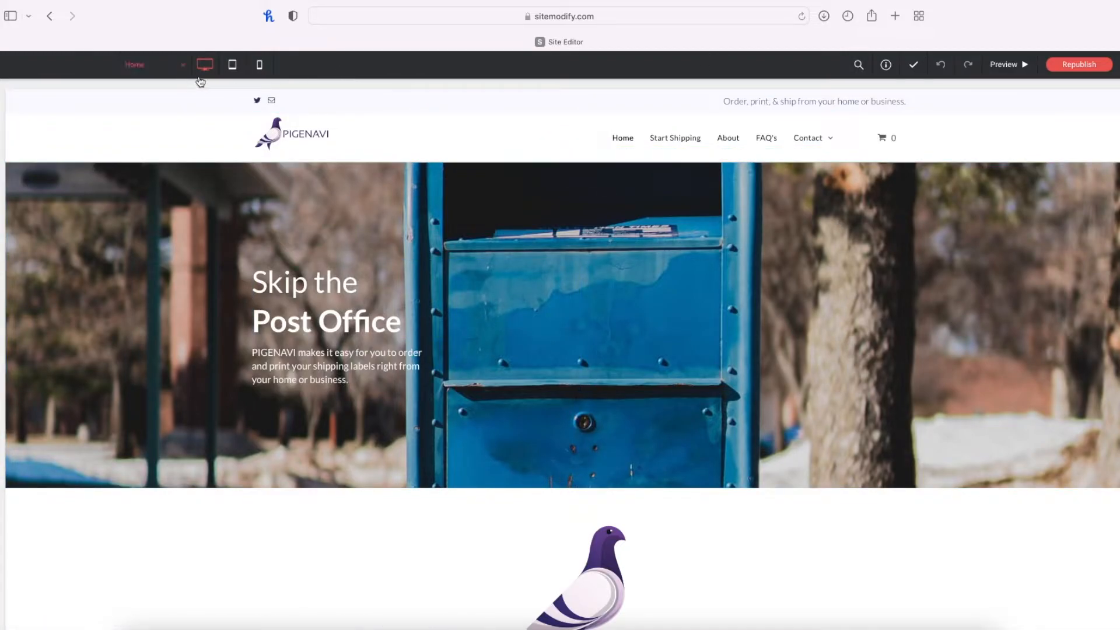
{"action": "left_click", "coordinate": [232, 66]}
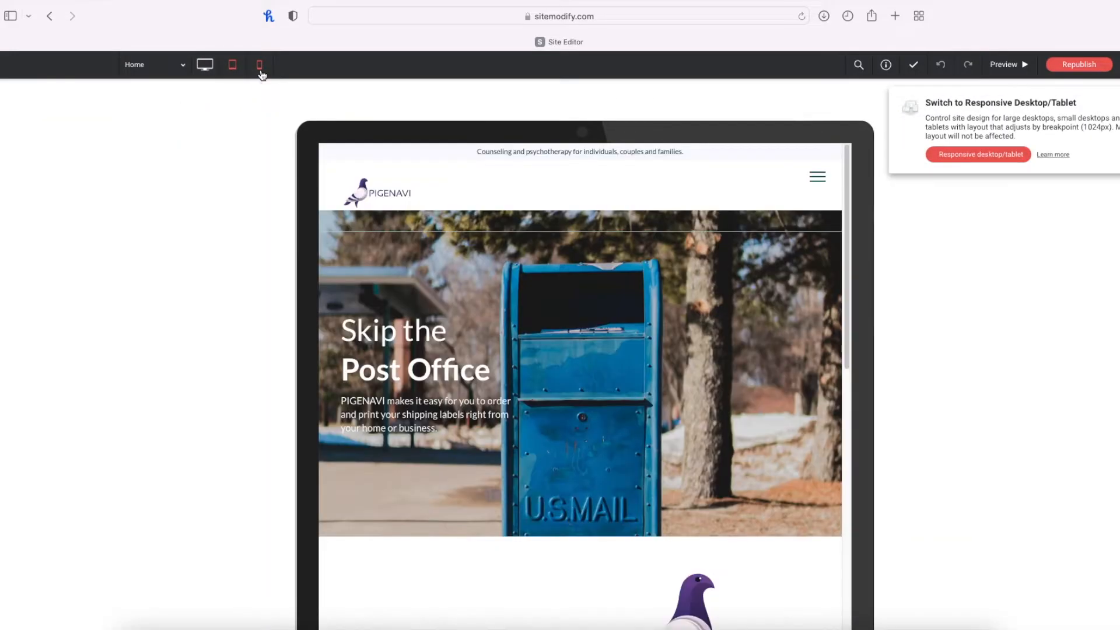
{"action": "left_click", "coordinate": [260, 67]}
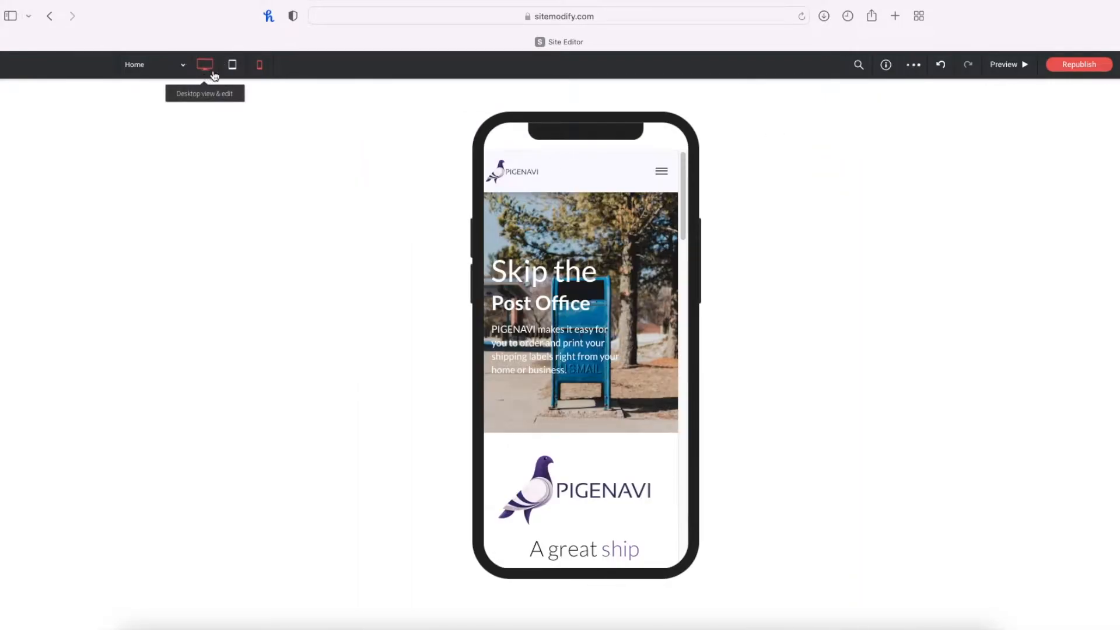
{"action": "left_click", "coordinate": [206, 71]}
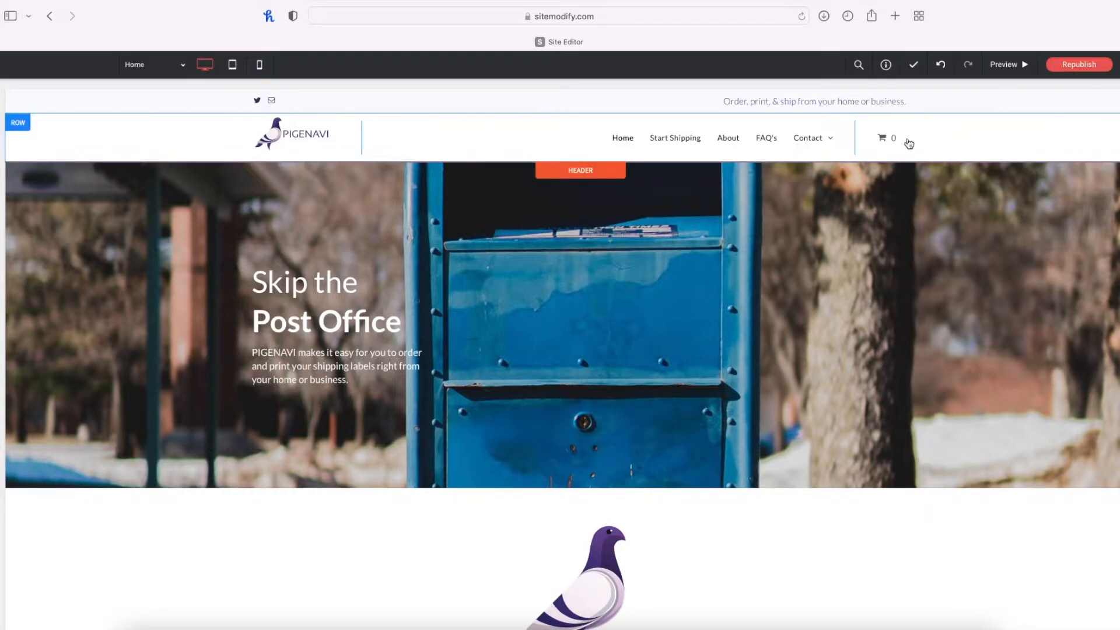
Check the site info and last week's visit stats from the editor, and close the information window.
{"action": "left_click", "coordinate": [885, 68]}
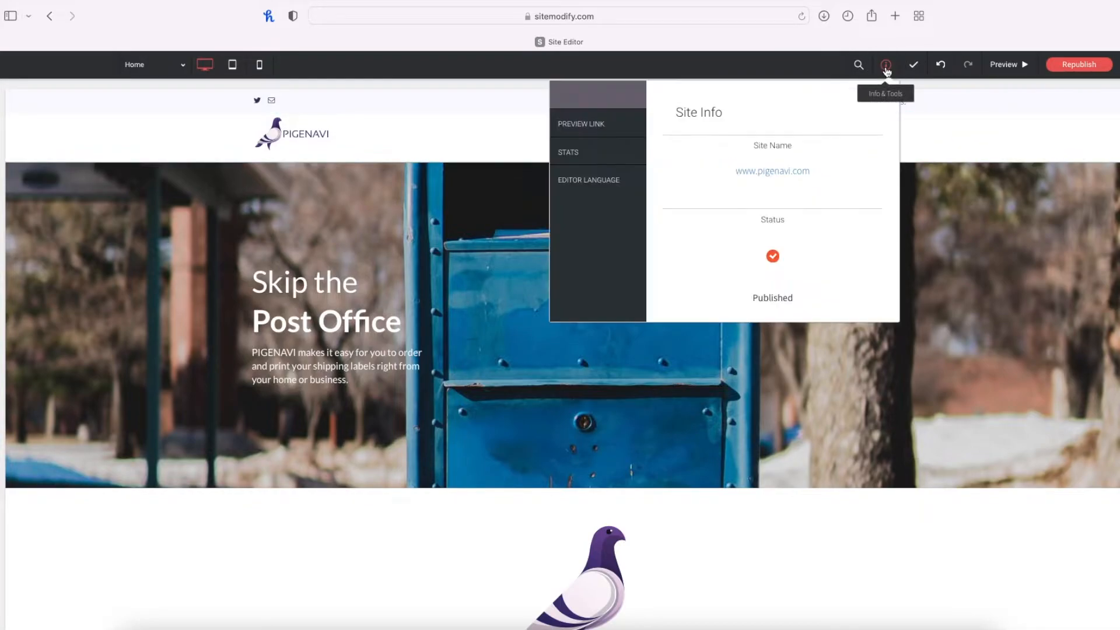
{"action": "left_click", "coordinate": [586, 159]}
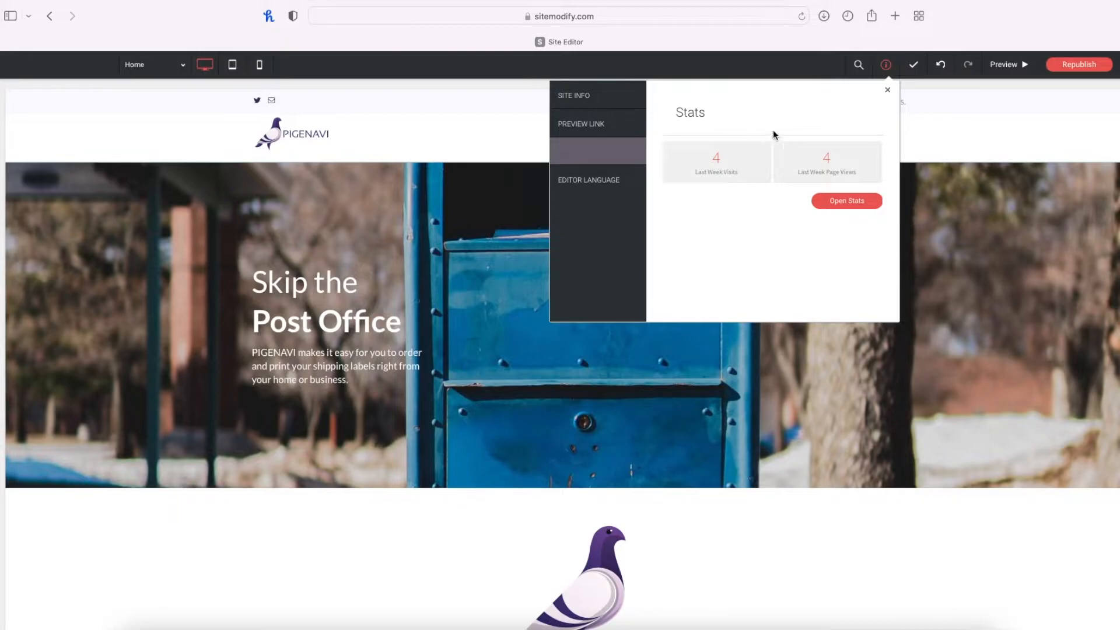
{"action": "left_click", "coordinate": [887, 92]}
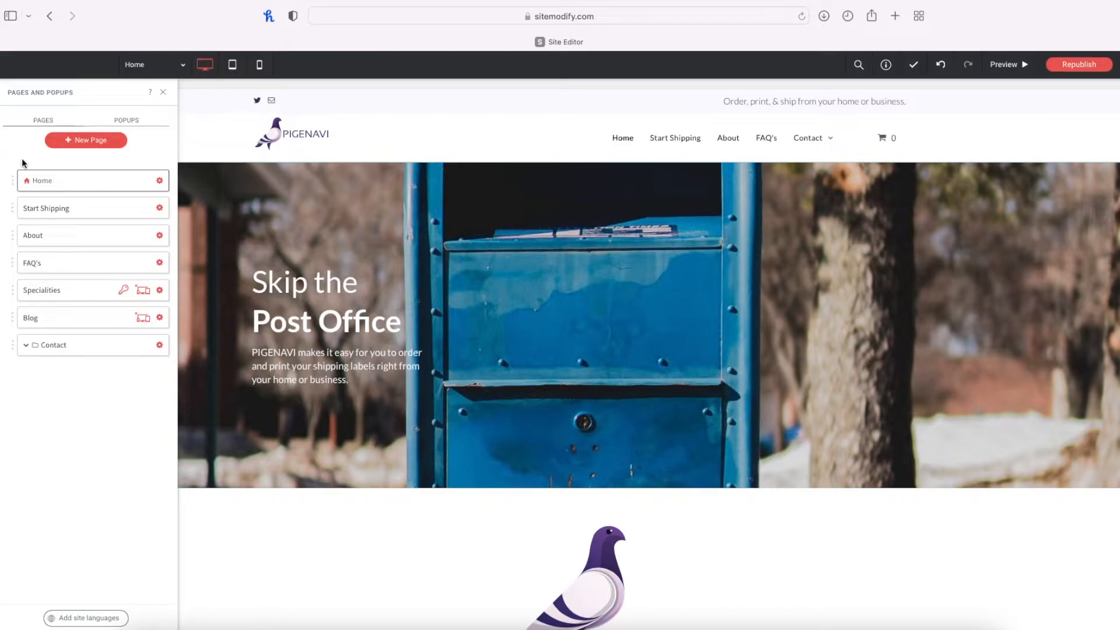
View the management options available for the Home page in the page list.
{"action": "left_click", "coordinate": [160, 180]}
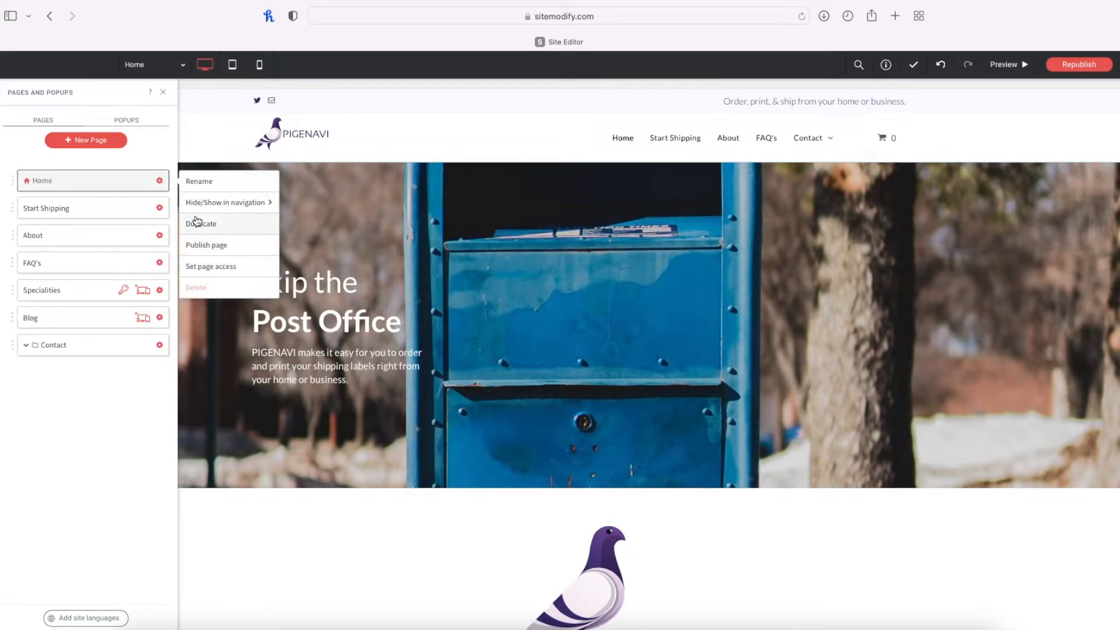
{"action": "mouse_move", "coordinate": [216, 206]}
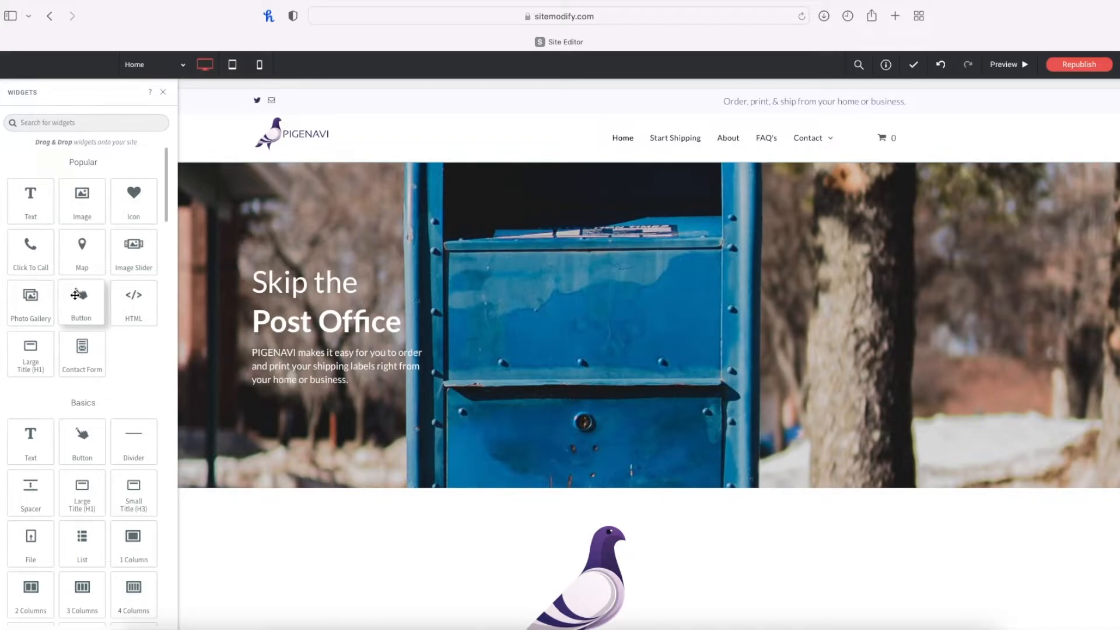
Browse the full list of widgets that can be added to the site.
{"action": "scroll", "coordinate": [81, 289], "scroll_direction": "down", "scroll_amount": 1}
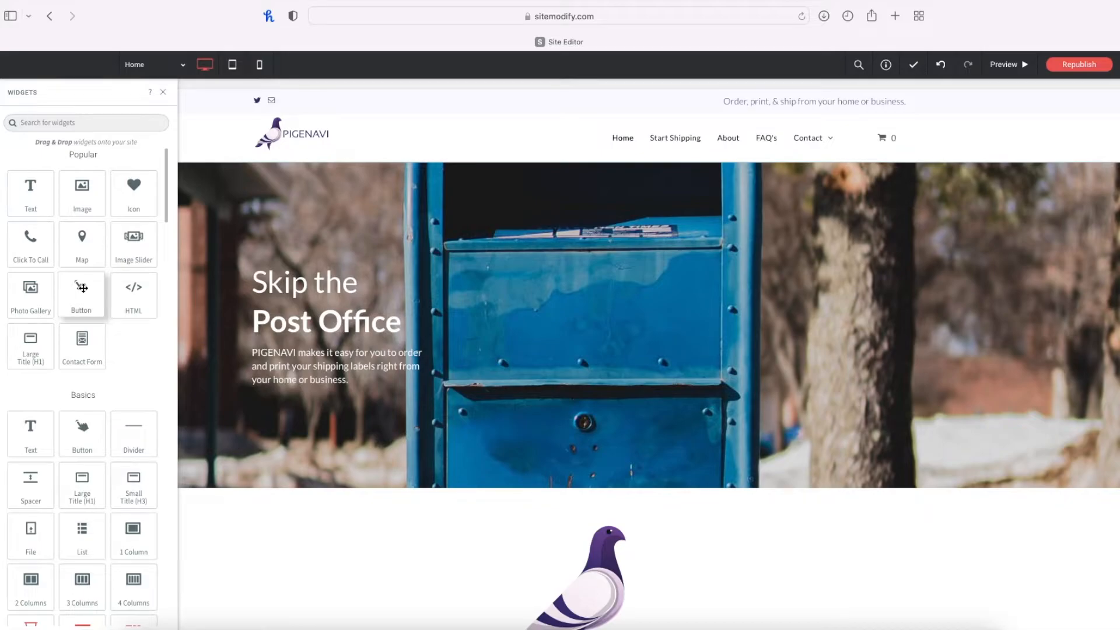
{"action": "scroll", "coordinate": [88, 285], "scroll_direction": "down", "scroll_amount": 3}
{"action": "scroll", "coordinate": [106, 283], "scroll_direction": "down", "scroll_amount": 5}
{"action": "scroll", "coordinate": [106, 282], "scroll_direction": "up", "scroll_amount": 10}
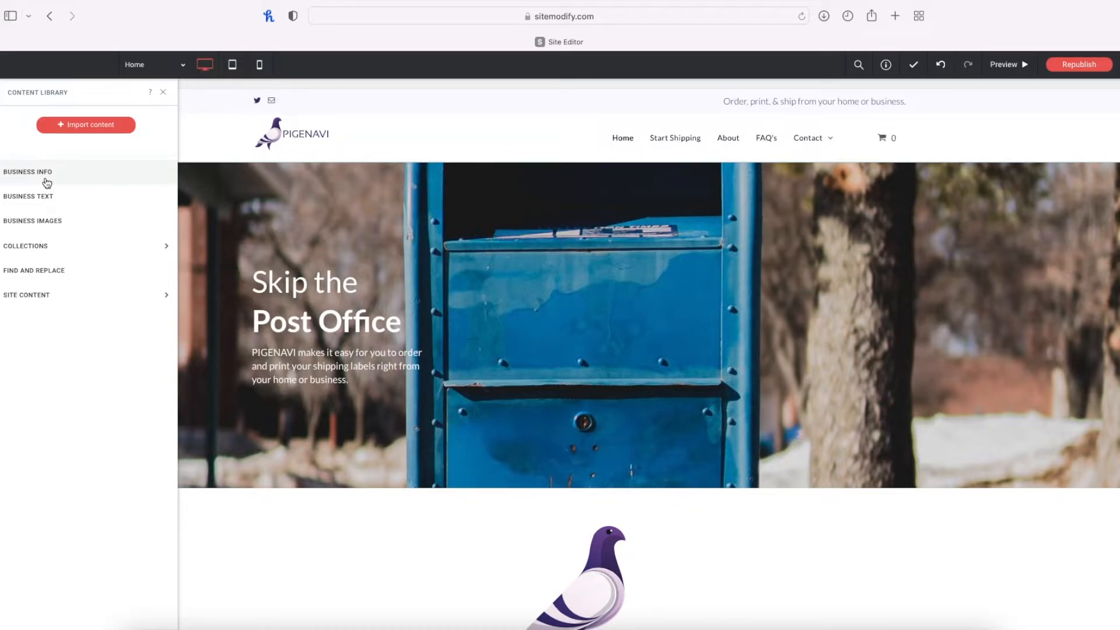
Review the content library's Business Info, Business Images and Site Content sections, dismissing the Local Business Schema notice.
{"action": "left_click", "coordinate": [47, 183]}
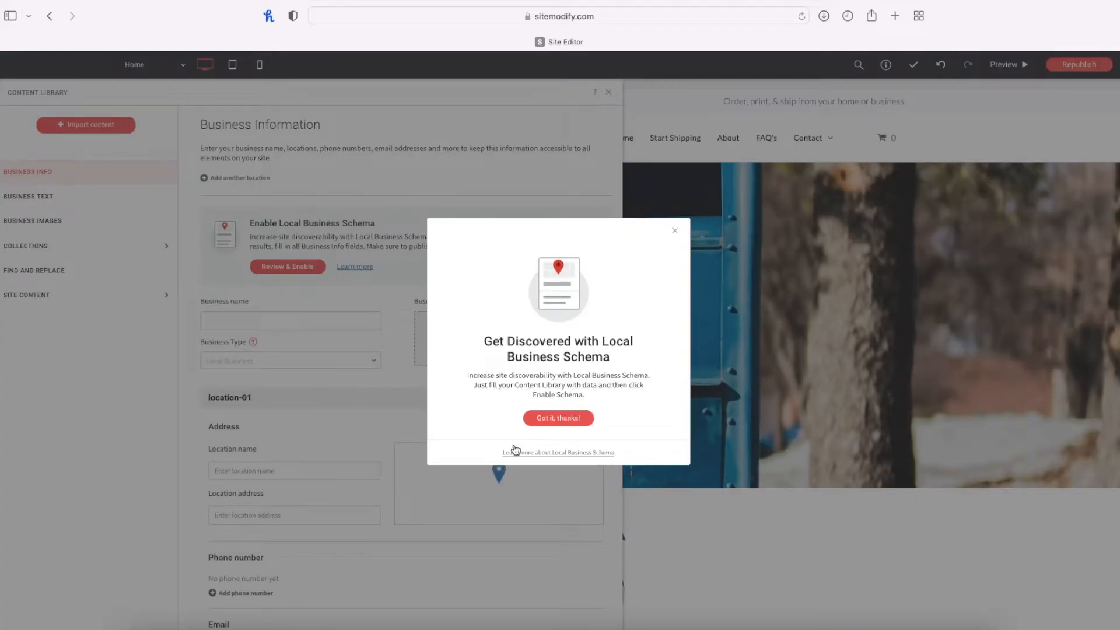
{"action": "left_click", "coordinate": [557, 418]}
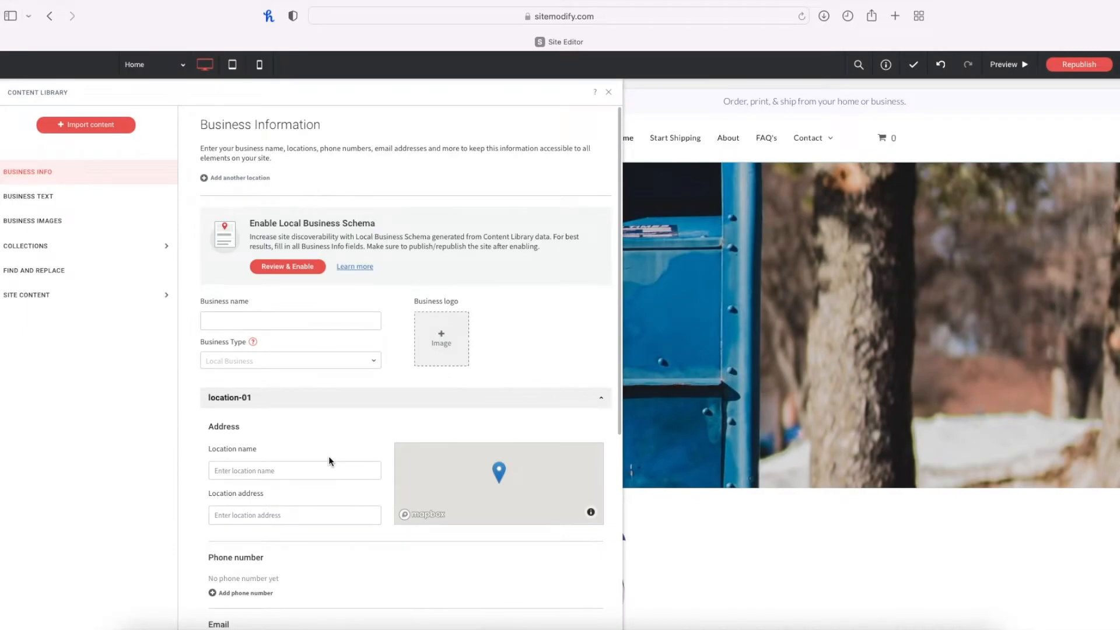
{"action": "scroll", "coordinate": [329, 461], "scroll_direction": "down", "scroll_amount": 2}
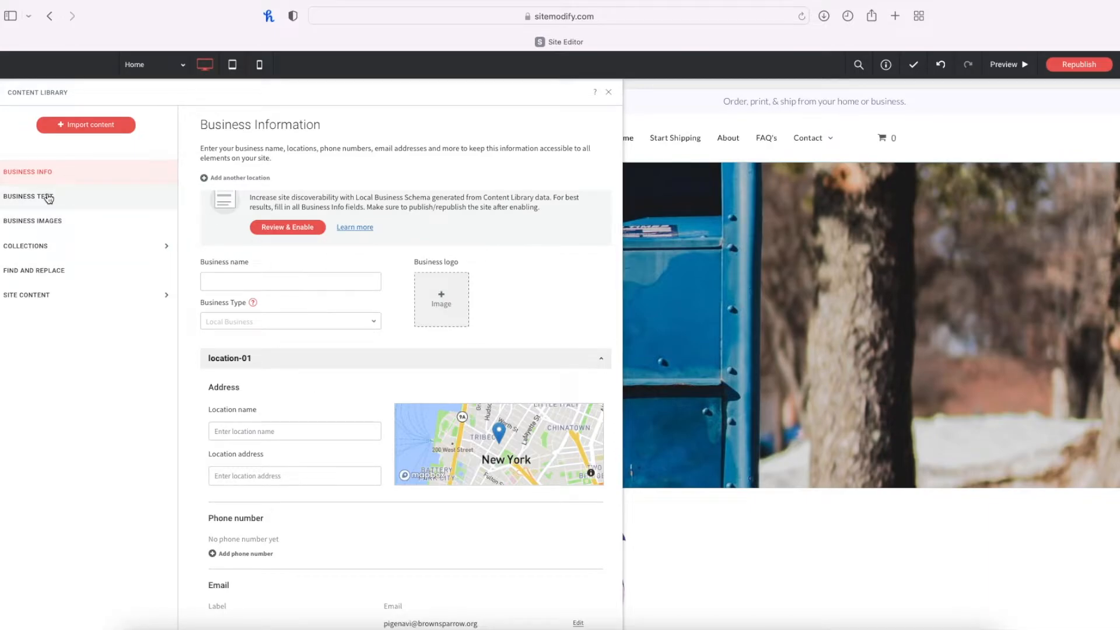
{"action": "left_click", "coordinate": [48, 228]}
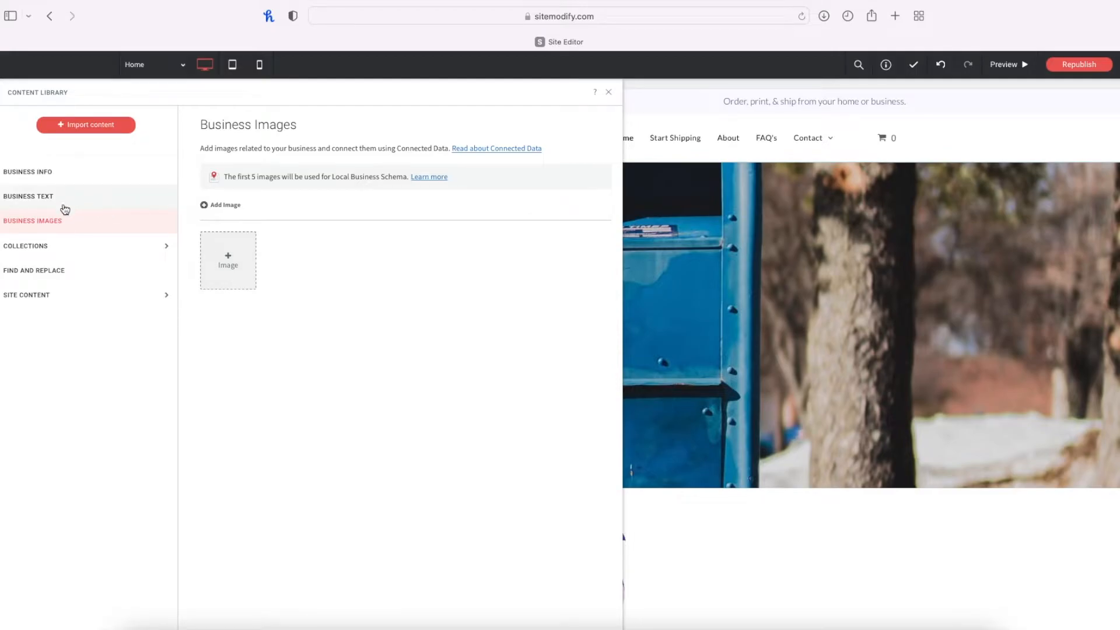
{"action": "left_click", "coordinate": [51, 299]}
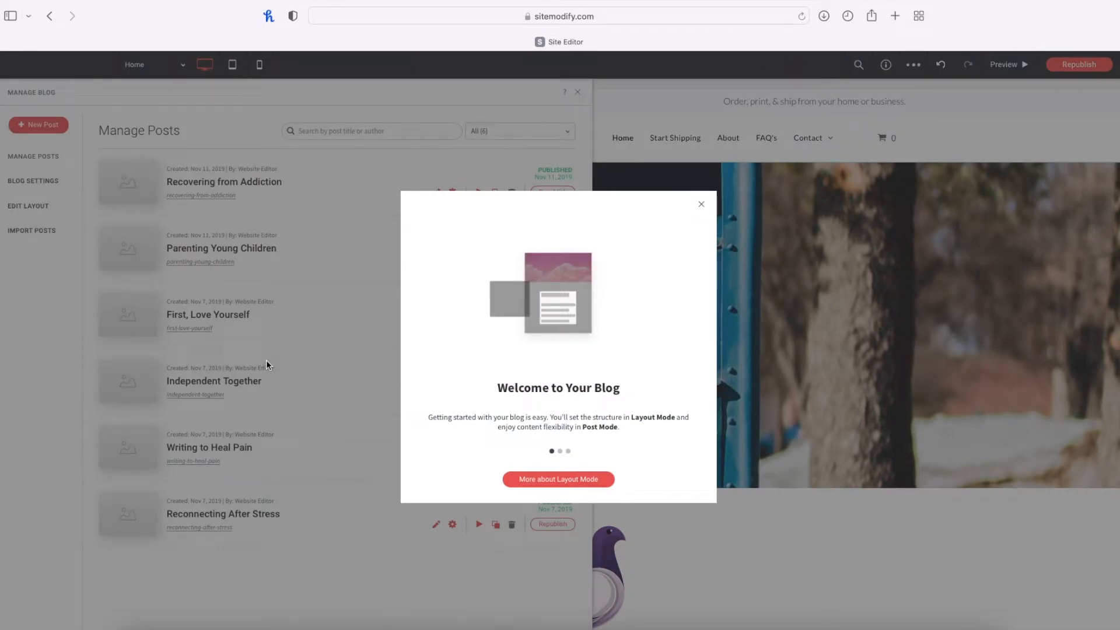
Dismiss the blog welcome message and review the site's 404 Page, Site Language and Head HTML settings.
{"action": "left_click", "coordinate": [701, 207]}
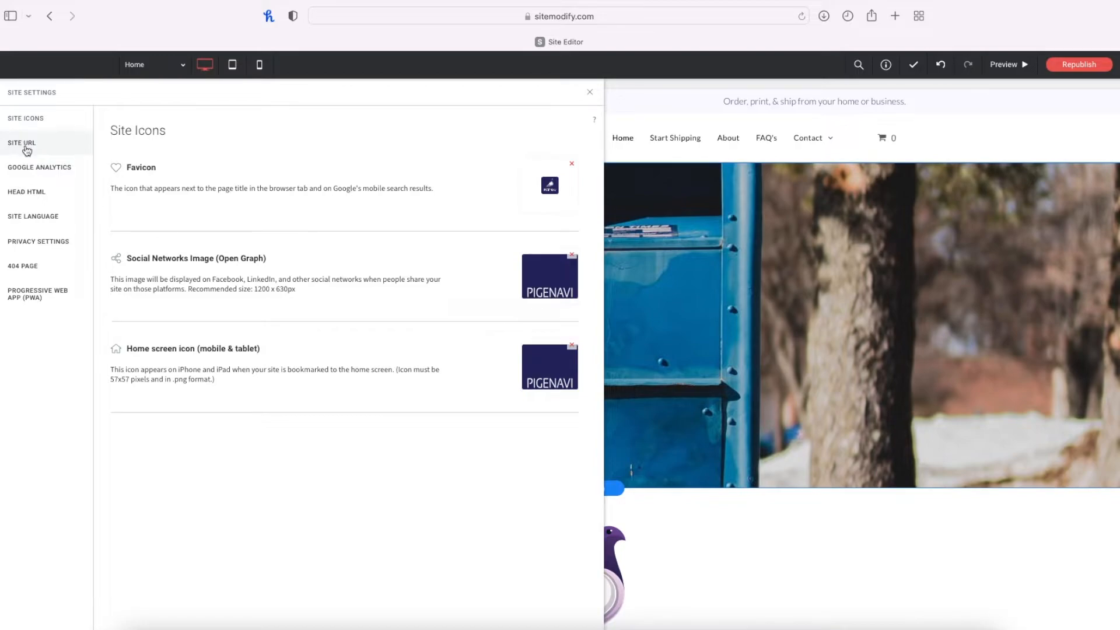
{"action": "left_click", "coordinate": [25, 274]}
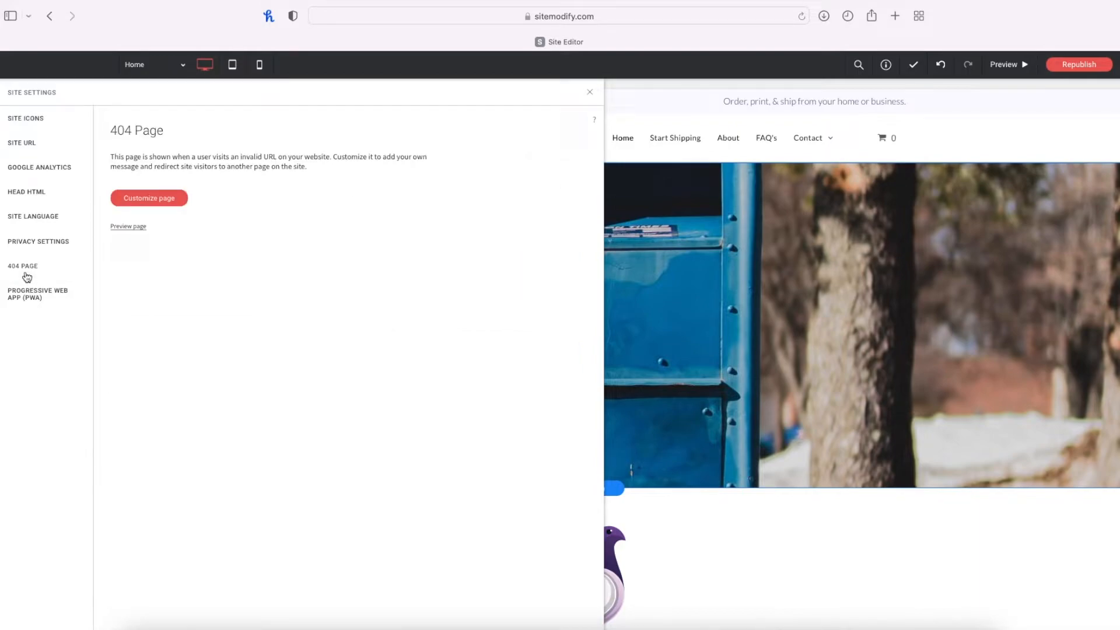
{"action": "left_click", "coordinate": [26, 219]}
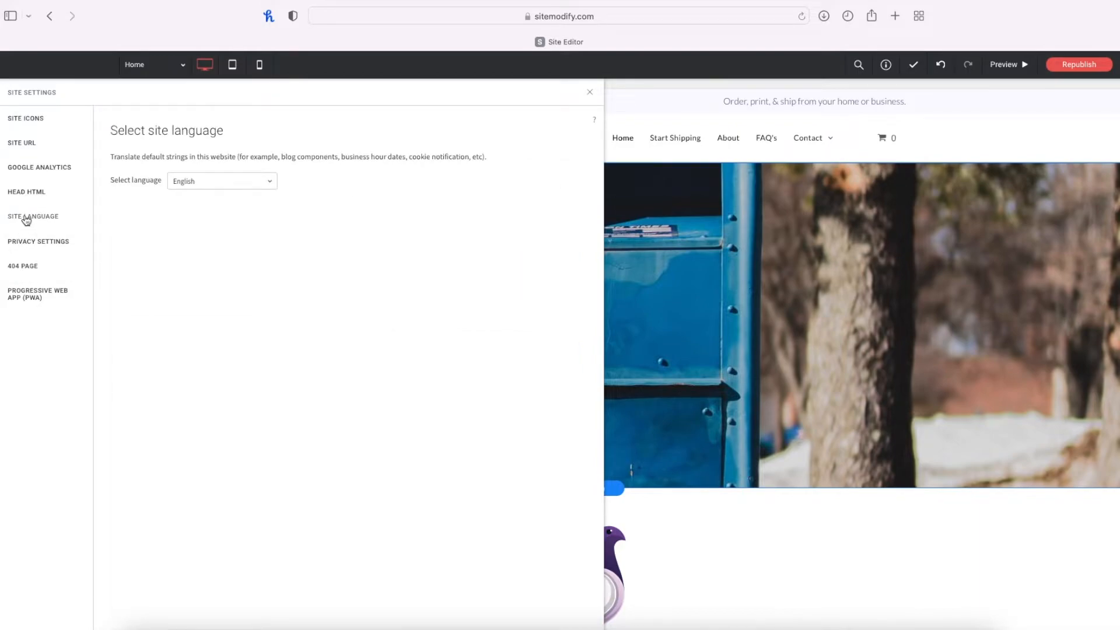
{"action": "left_click", "coordinate": [28, 204]}
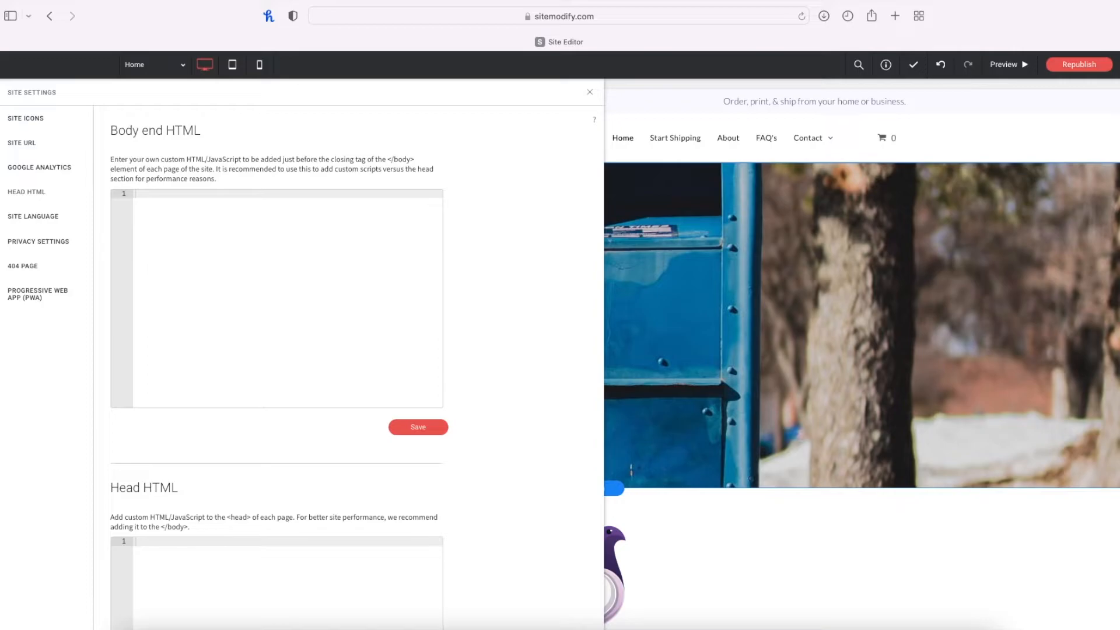
{"action": "left_click", "coordinate": [590, 92]}
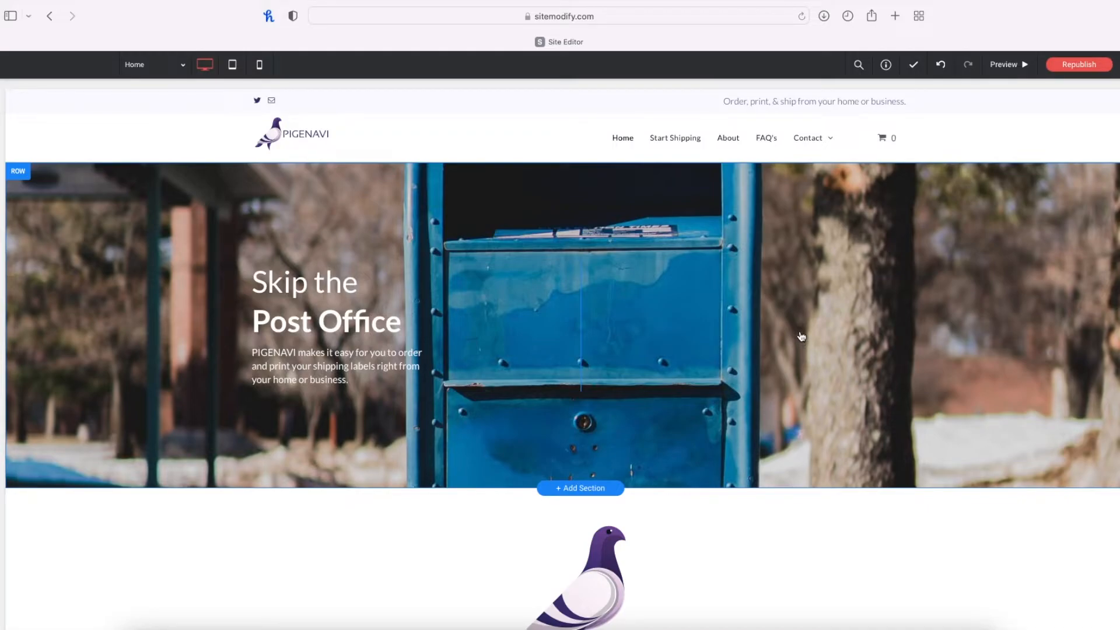
Replace the pigeon image above the "A great ship to your customers" heading with unnamed.gif from the site images.
{"action": "scroll", "coordinate": [744, 347], "scroll_direction": "down", "scroll_amount": 6}
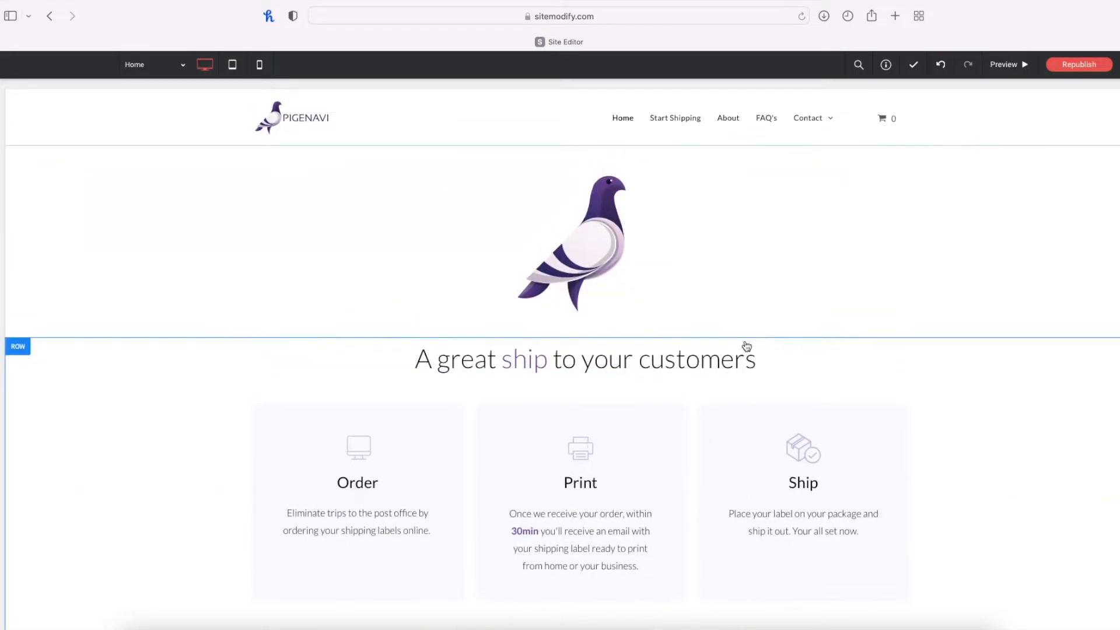
{"action": "left_click", "coordinate": [618, 265]}
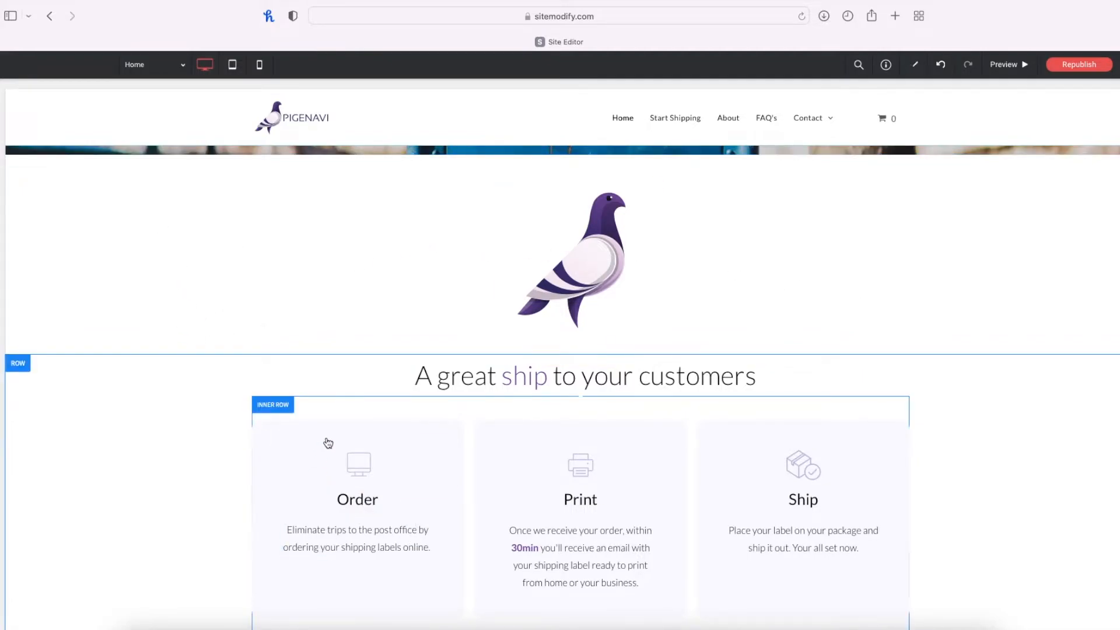
{"action": "scroll", "coordinate": [326, 442], "scroll_direction": "down", "scroll_amount": 3}
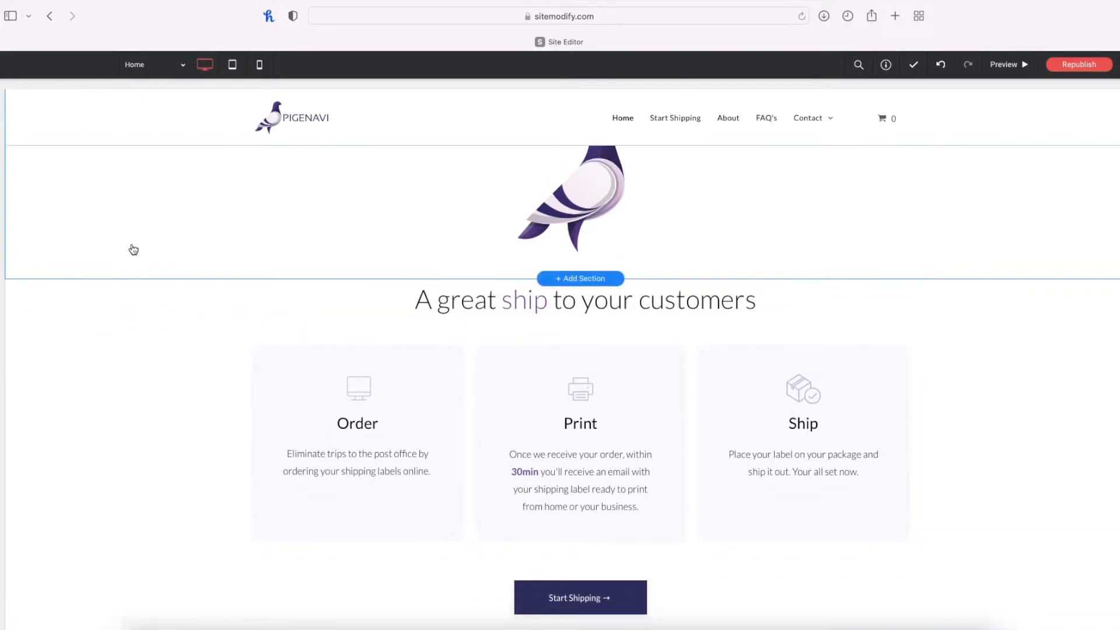
{"action": "scroll", "coordinate": [135, 249], "scroll_direction": "up", "scroll_amount": 3}
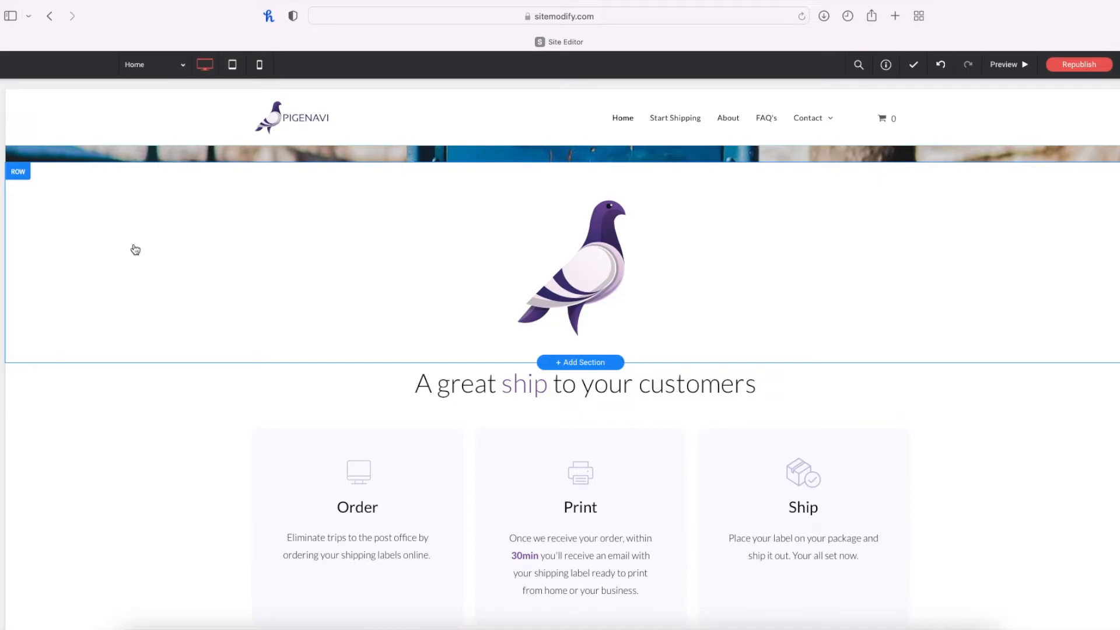
{"action": "left_click", "coordinate": [600, 293]}
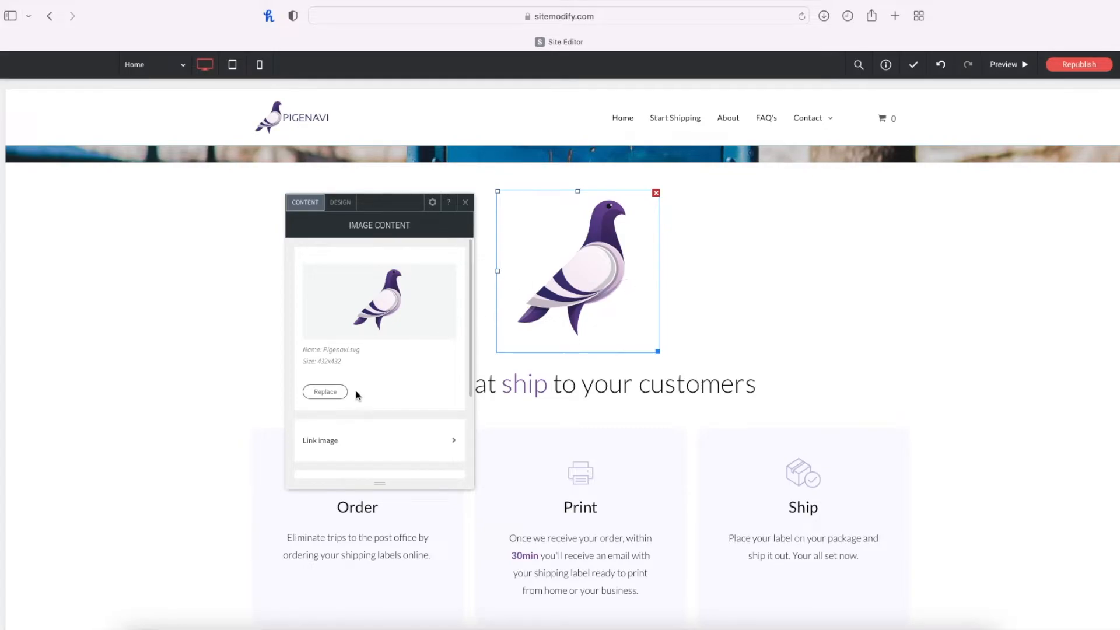
{"action": "left_click", "coordinate": [325, 391]}
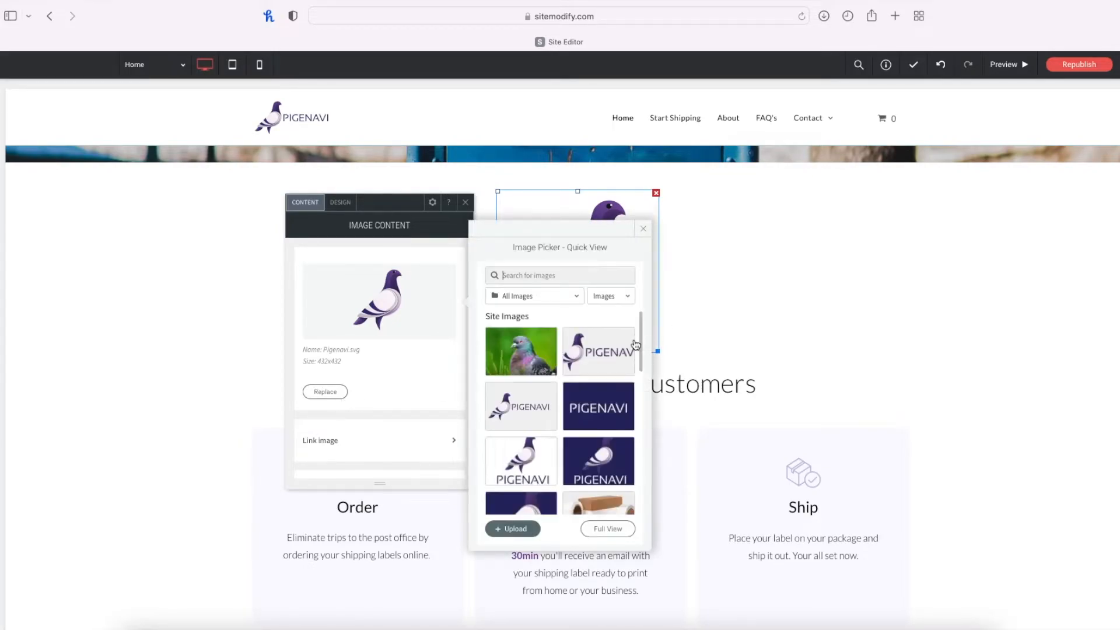
{"action": "scroll", "coordinate": [531, 428], "scroll_direction": "down", "scroll_amount": 10}
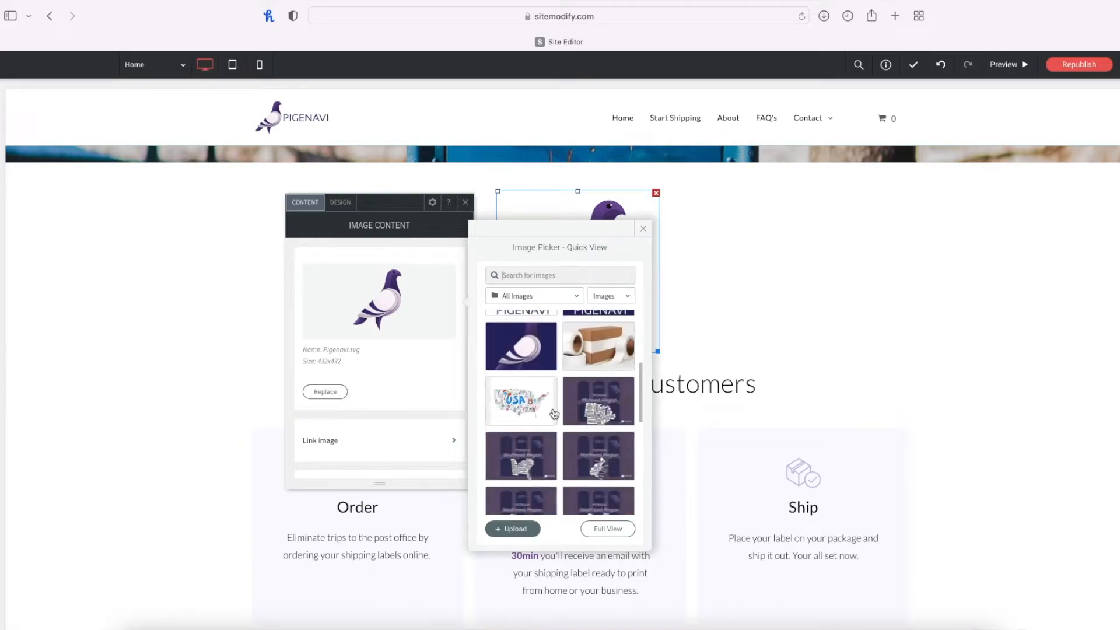
{"action": "scroll", "coordinate": [554, 414], "scroll_direction": "down", "scroll_amount": 10}
{"action": "scroll", "coordinate": [555, 414], "scroll_direction": "up", "scroll_amount": 9}
{"action": "left_click", "coordinate": [599, 449]}
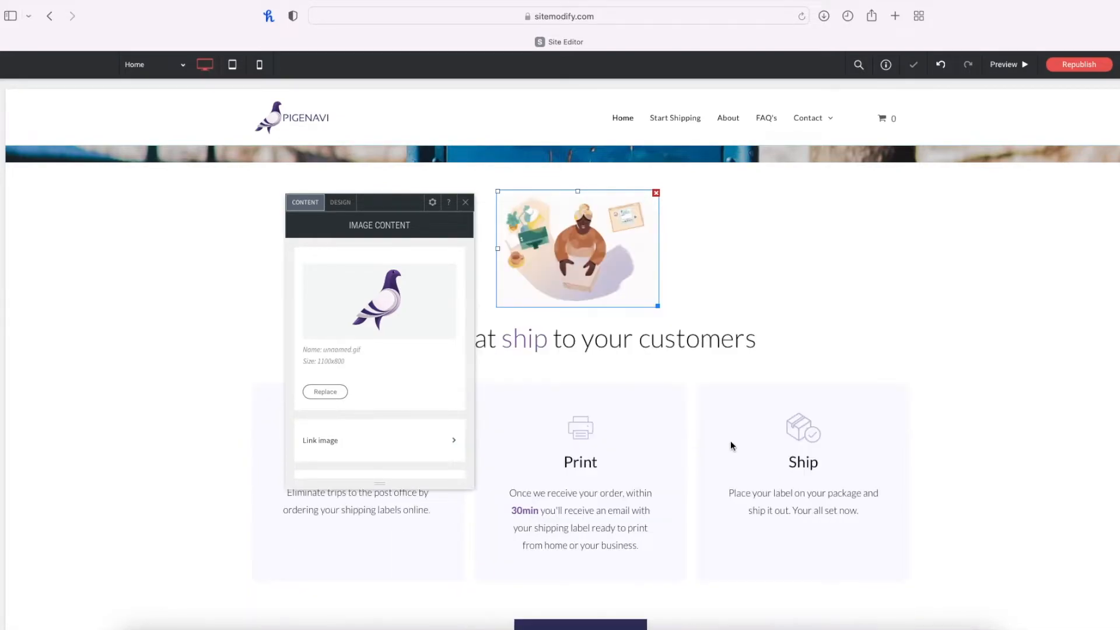
Enlarge the new illustration on the home page by stretching it from its corners.
{"action": "left_click", "coordinate": [655, 302]}
{"action": "left_click_drag", "start_coordinate": [659, 306], "coordinate": [747, 372]}
{"action": "left_click_drag", "start_coordinate": [491, 193], "coordinate": [455, 191]}
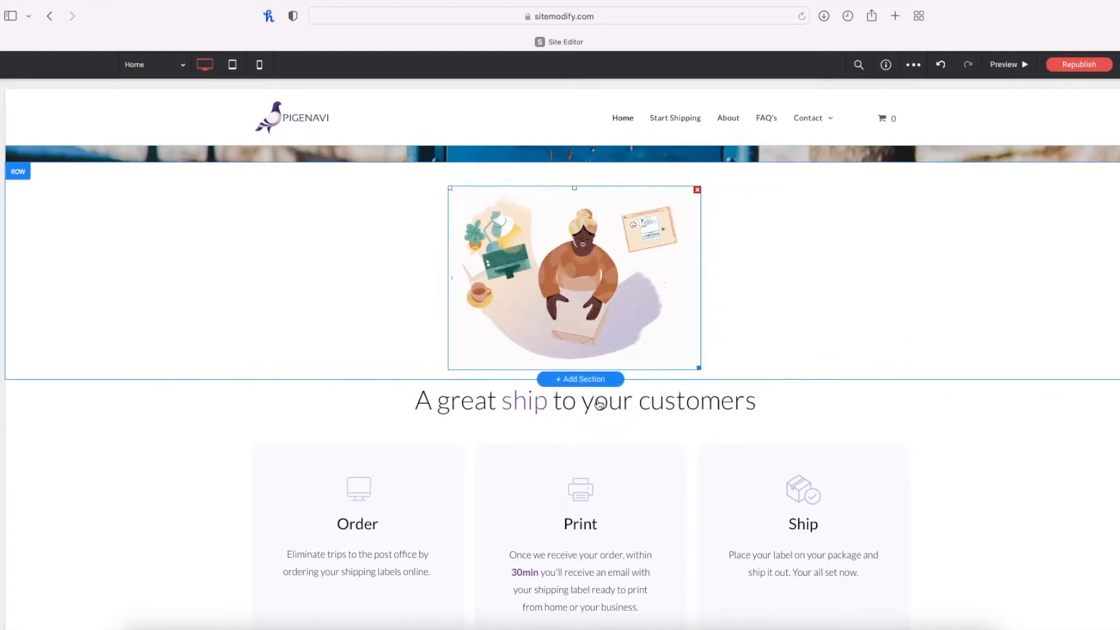
Update the "A great ship to your customers" heading to the new text editor and enable auto update for all texts.
{"action": "left_click", "coordinate": [420, 408]}
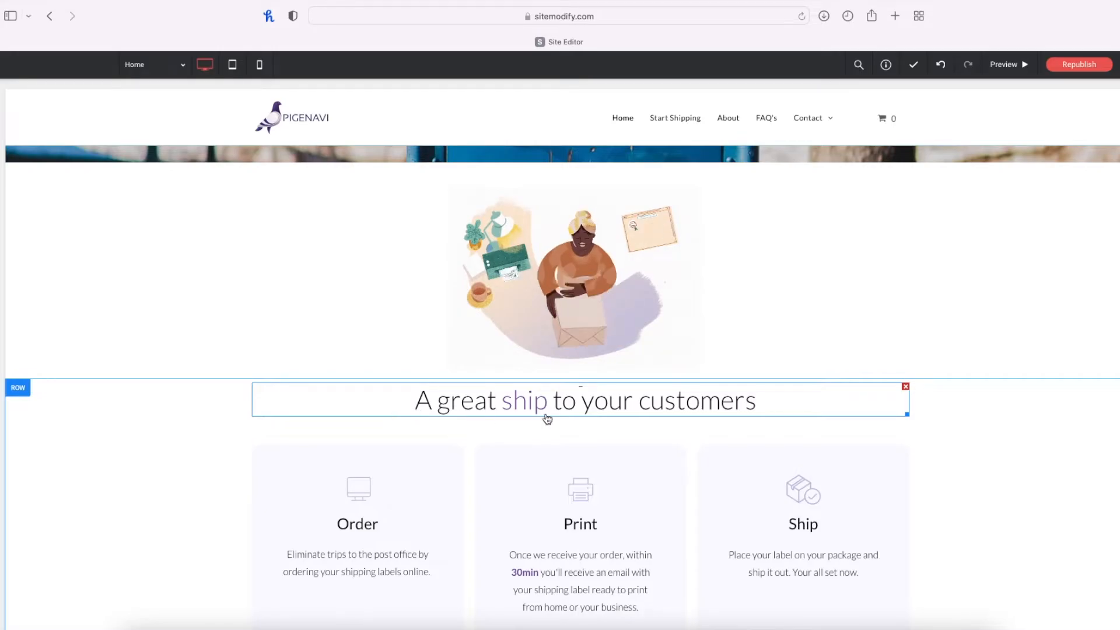
{"action": "left_click", "coordinate": [737, 406]}
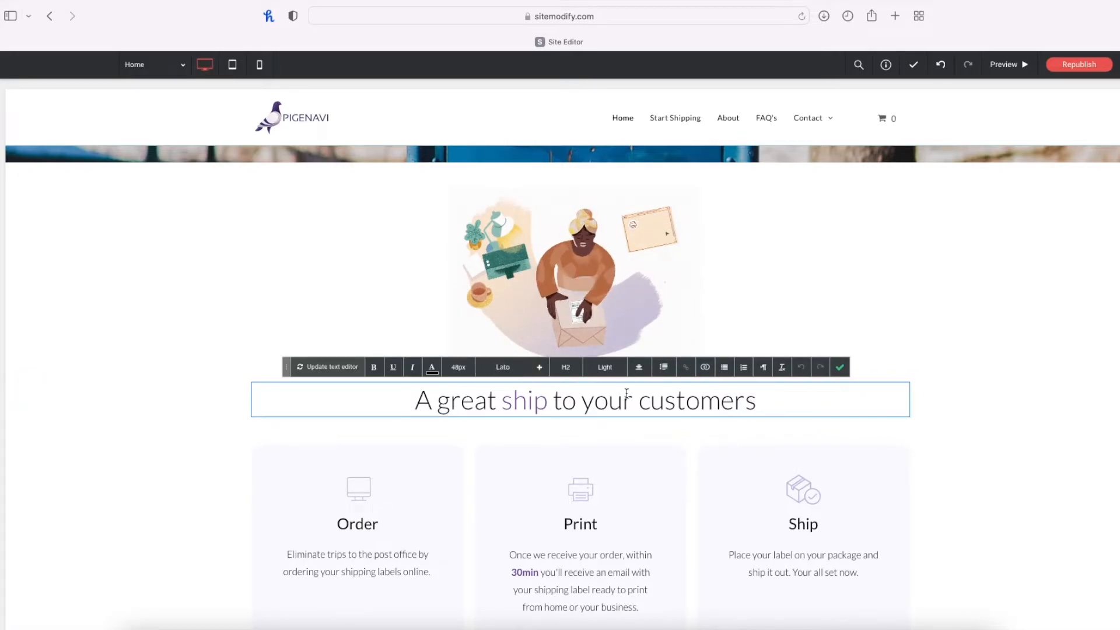
{"action": "left_click", "coordinate": [337, 370]}
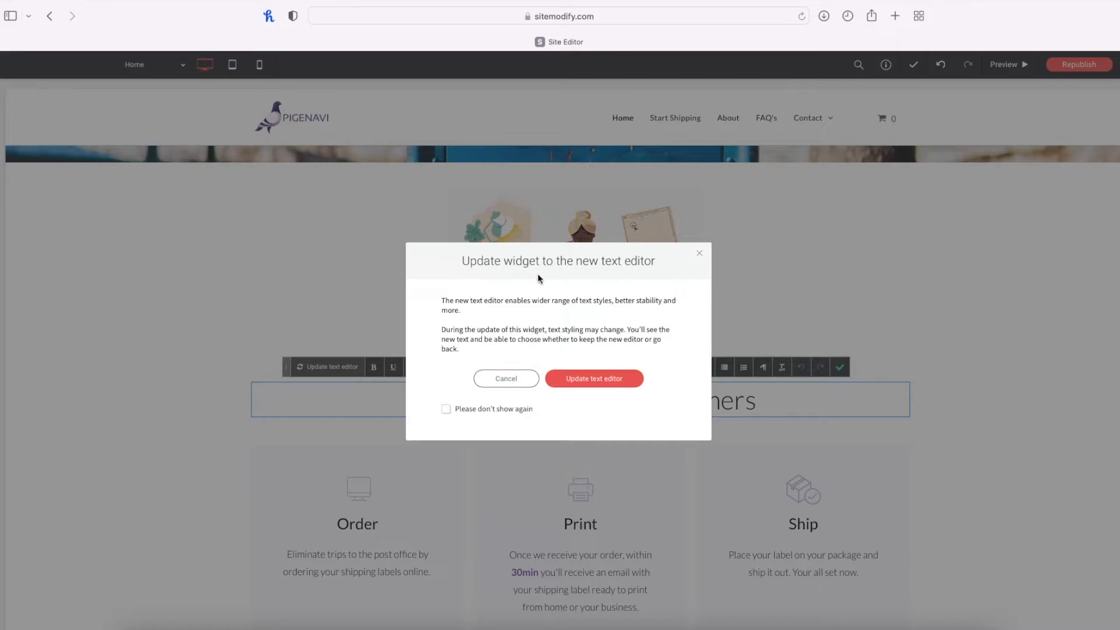
{"action": "left_click", "coordinate": [601, 379]}
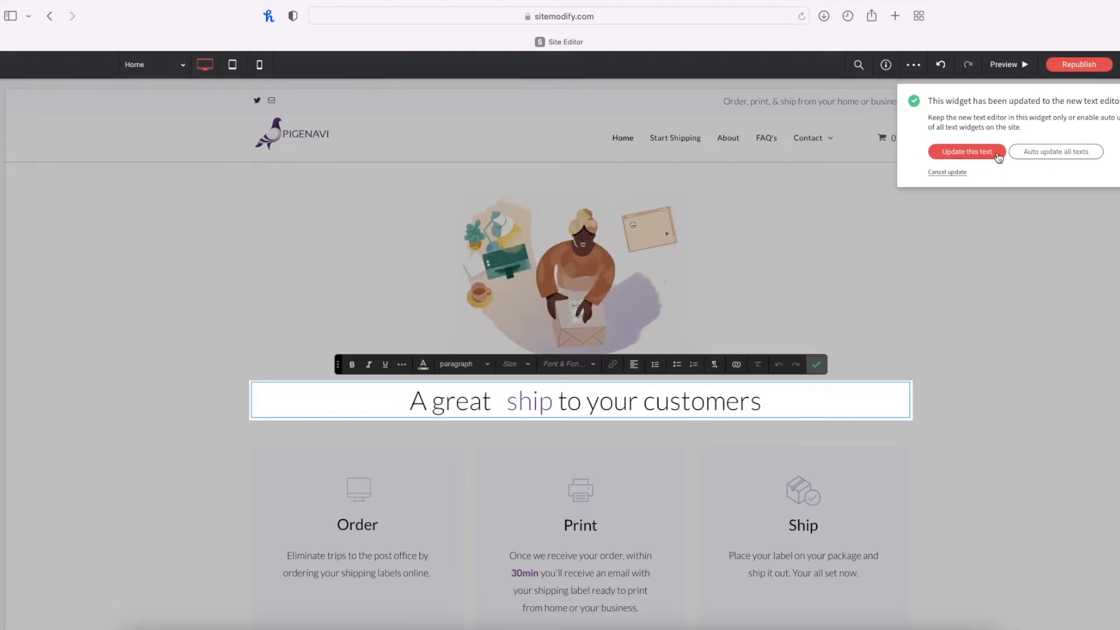
{"action": "left_click", "coordinate": [1028, 155]}
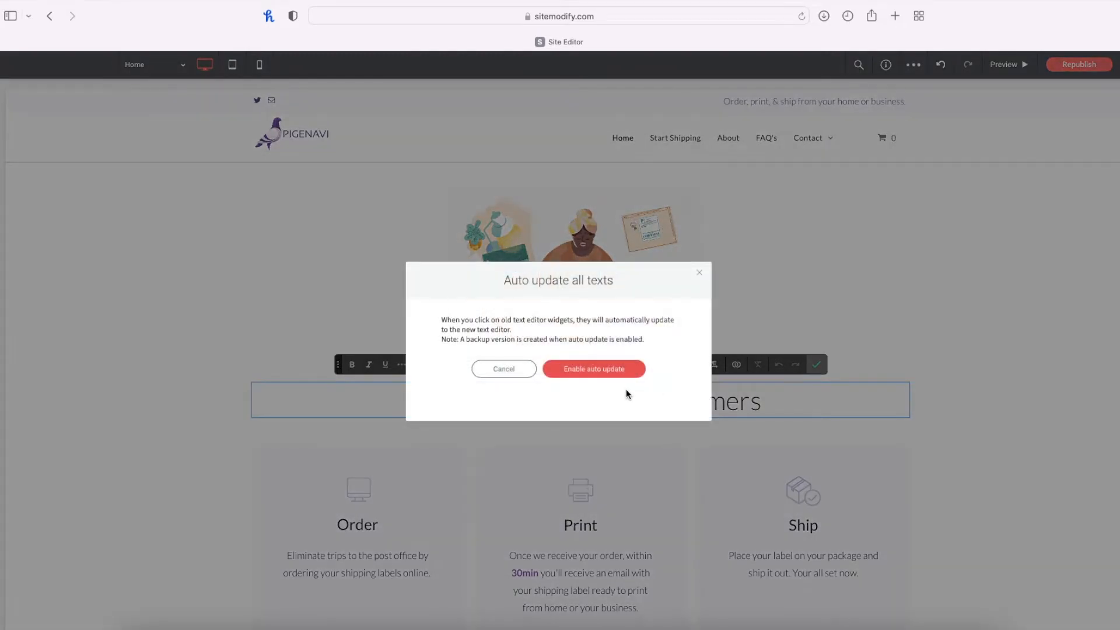
{"action": "left_click", "coordinate": [619, 371]}
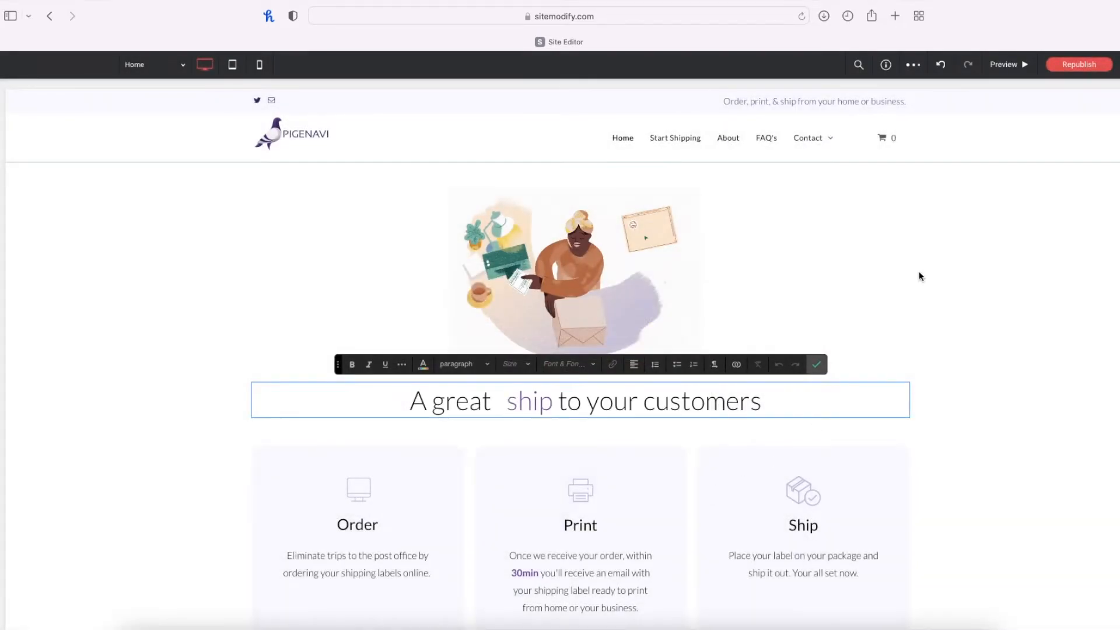
{"action": "left_click", "coordinate": [816, 365]}
Reword the heading below the illustration to "A better way to ship to your customers.".
{"action": "left_click", "coordinate": [434, 406]}
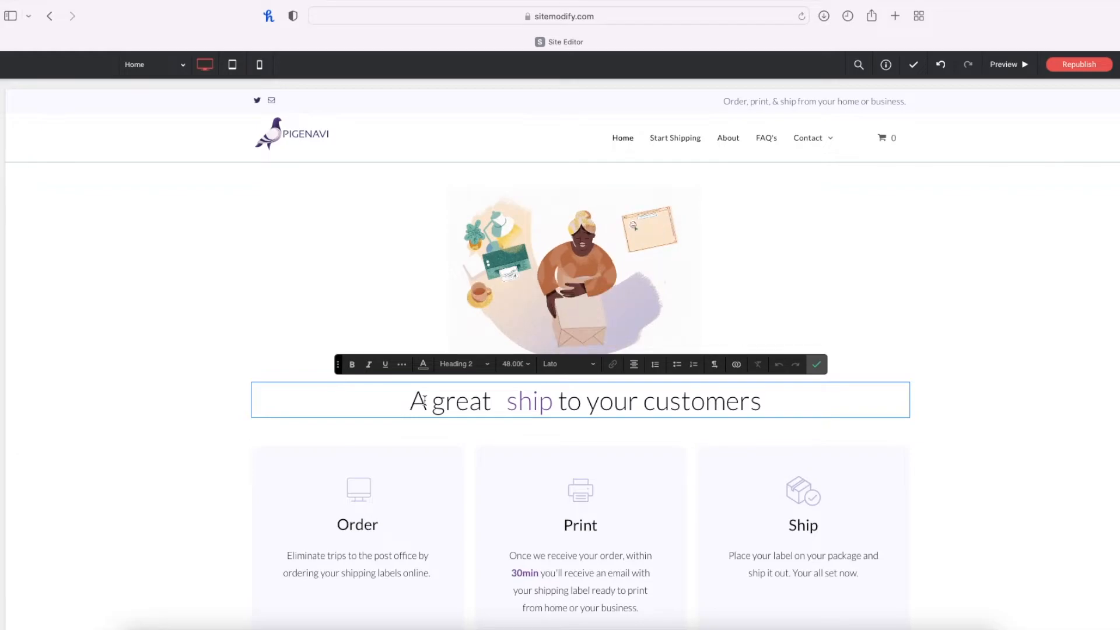
{"action": "key", "text": "Right"}
{"action": "key", "text": "Right"}
{"action": "key", "text": "Right"}
{"action": "key", "text": "Right"}
{"action": "key", "text": "Right"}
{"action": "key", "text": "Right"}
{"action": "key", "text": "Right"}
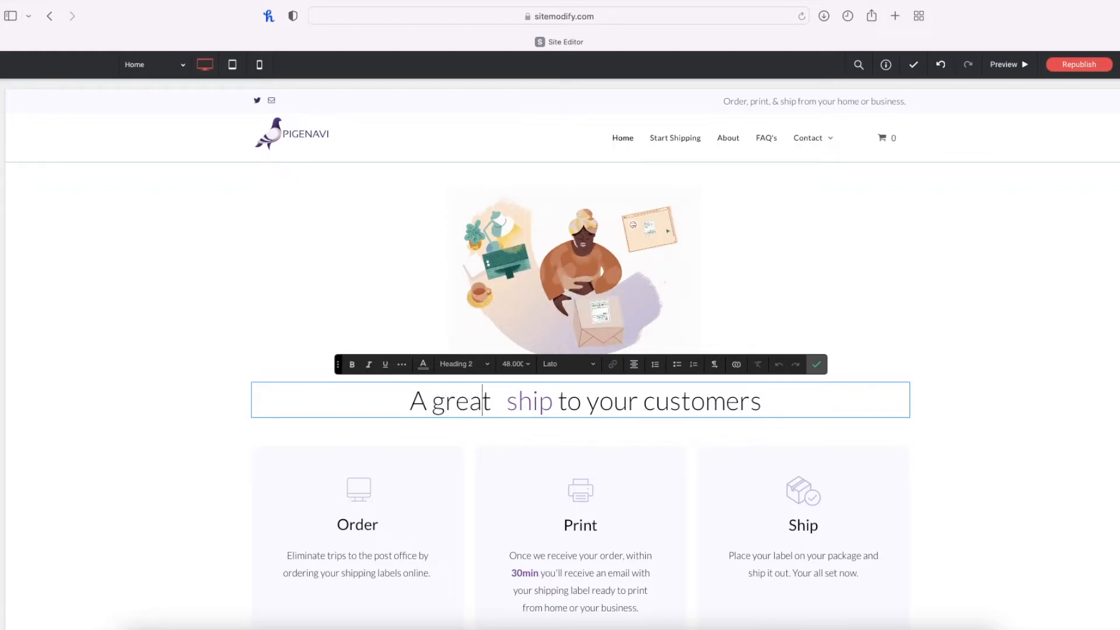
{"action": "key", "text": "BackSpace"}
{"action": "key", "text": "BackSpace"}
{"action": "key", "text": "BackSpace"}
{"action": "key", "text": "BackSpace"}
{"action": "key", "text": "BackSpace"}
{"action": "key", "text": "BackSpace"}
{"action": "key", "text": "BackSpace"}
{"action": "key", "text": "BackSpace"}
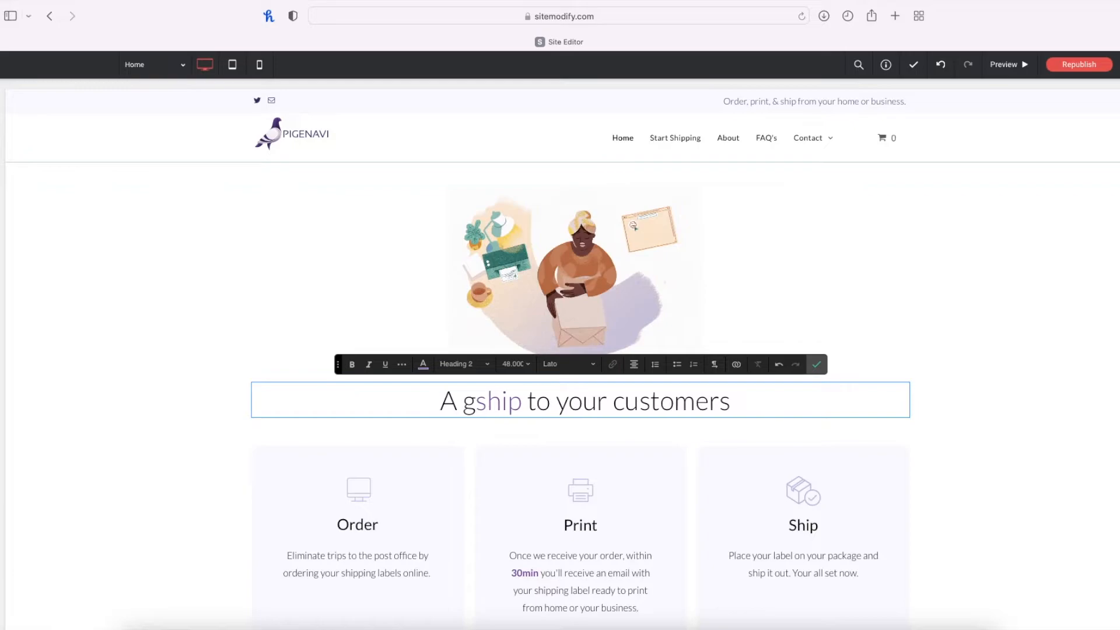
{"action": "type", "text": "better "}
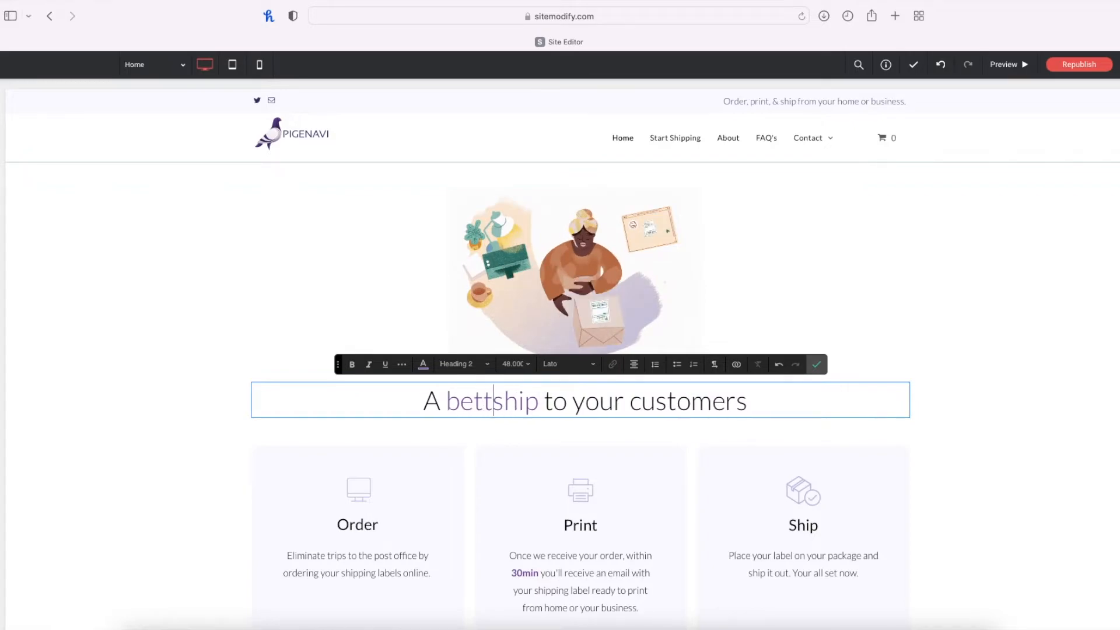
{"action": "type", "text": "g"}
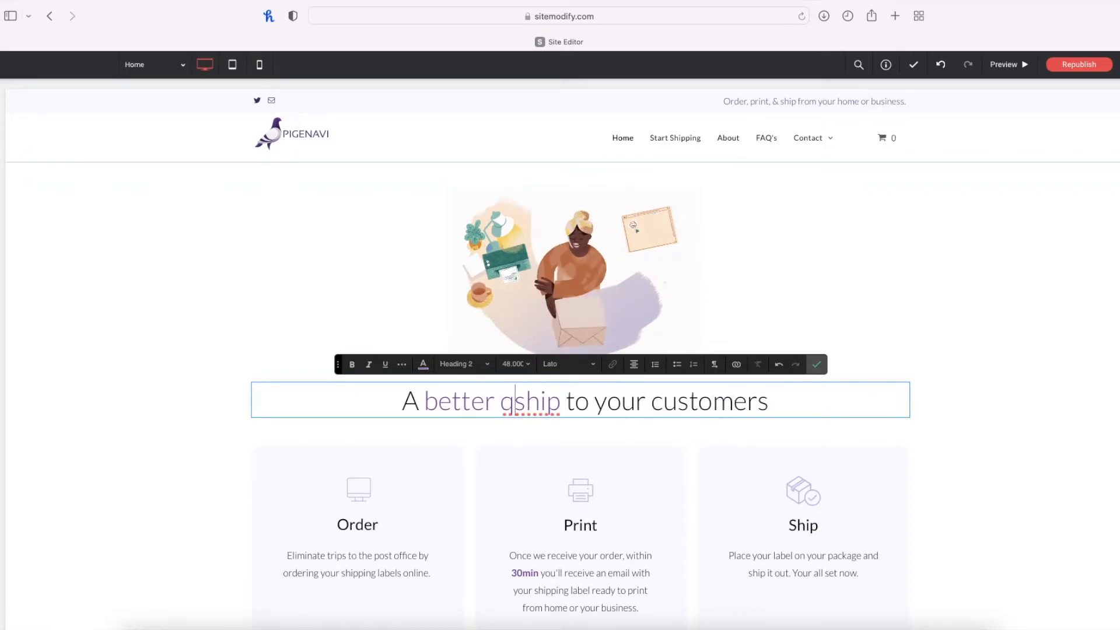
{"action": "key", "text": "BackSpace"}
{"action": "type", "text": "wa"}
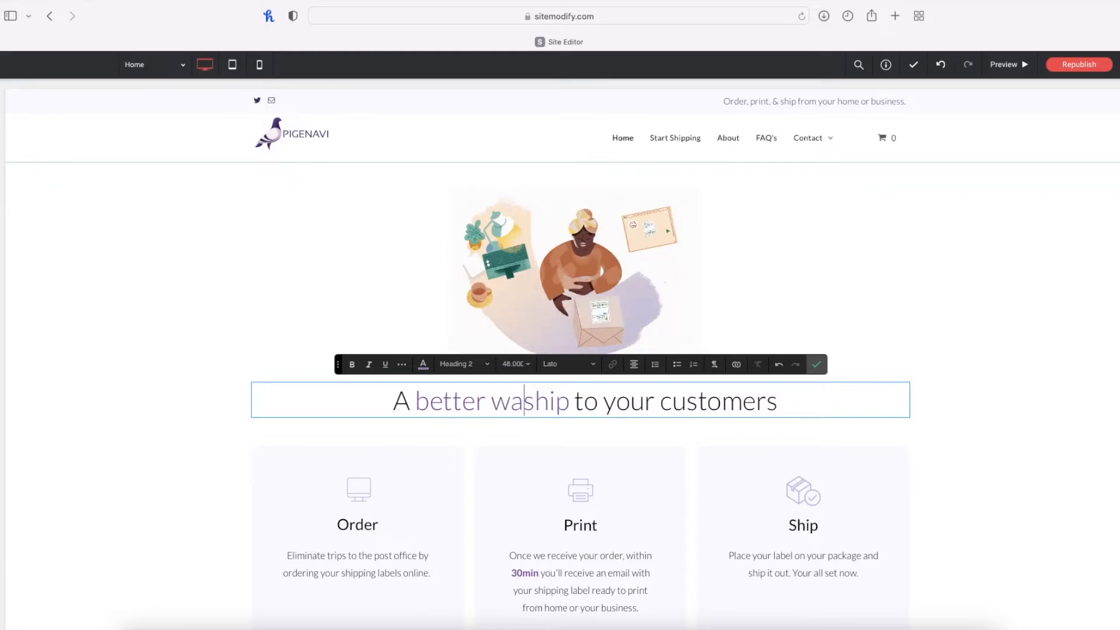
{"action": "type", "text": "y to "}
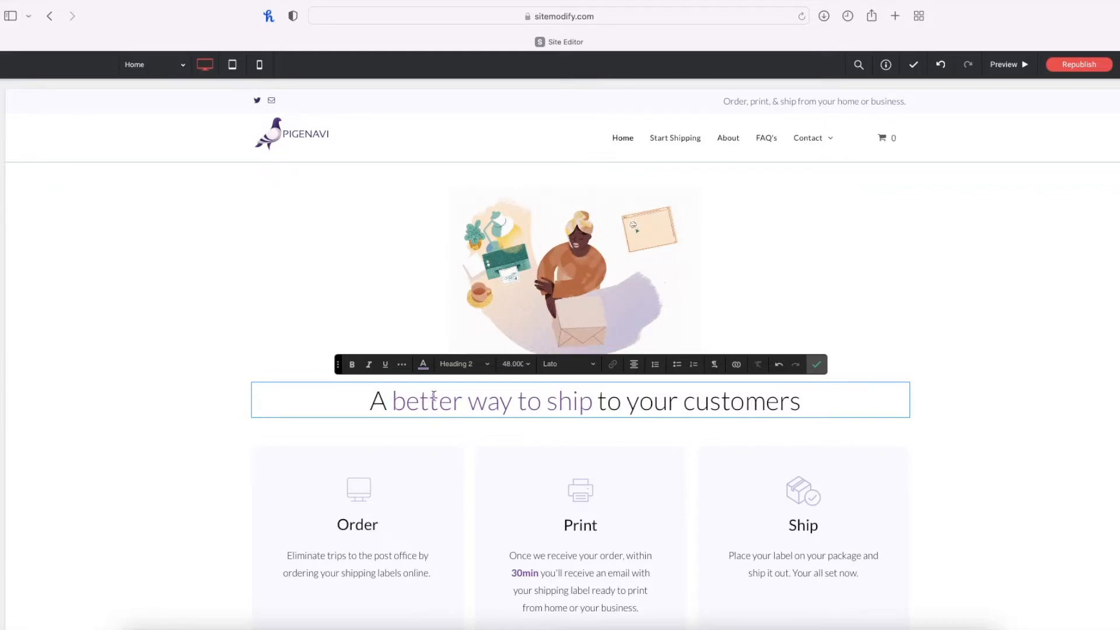
{"action": "type", "text": "."}
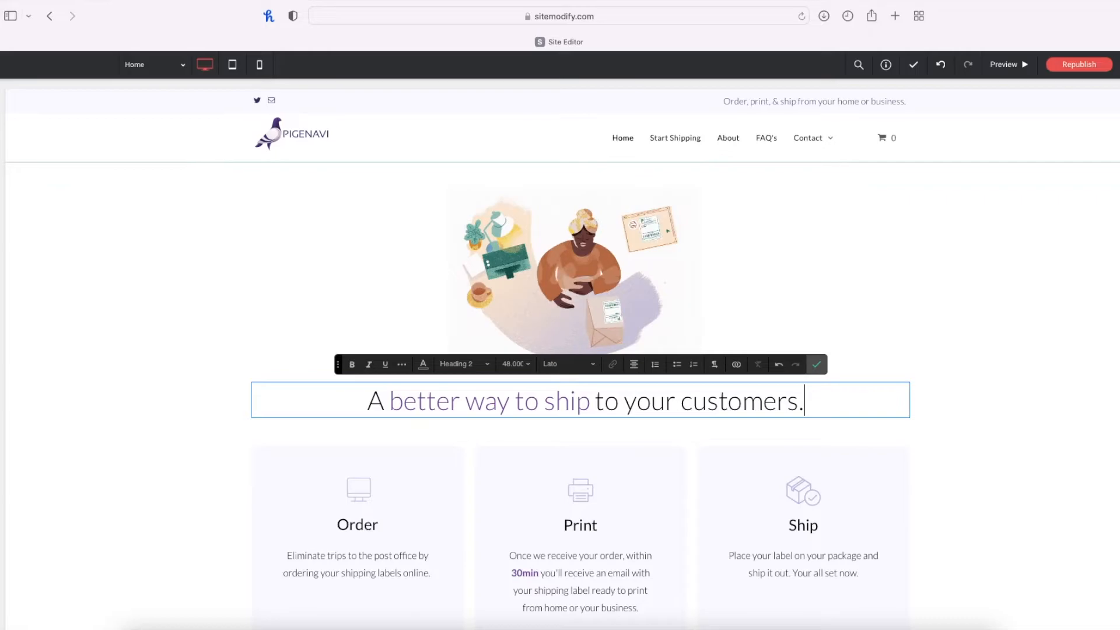
{"action": "left_click", "coordinate": [816, 364]}
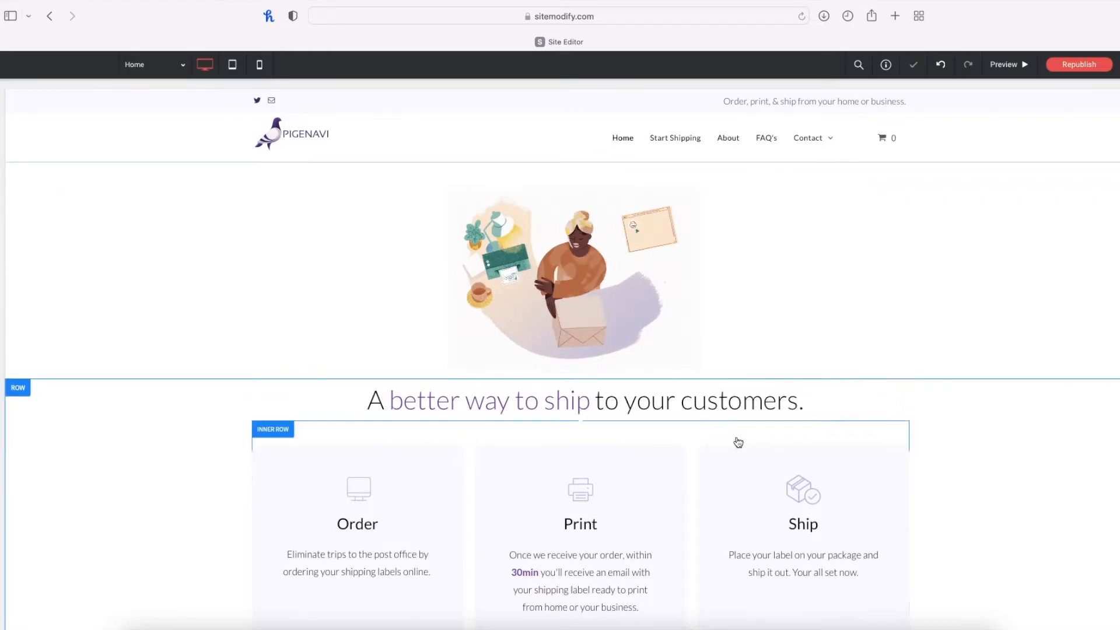
Remove the extra space before "covers" in the "PIGENAVI covers the entire USA!" heading.
{"action": "scroll", "coordinate": [740, 441], "scroll_direction": "down", "scroll_amount": 3}
{"action": "scroll", "coordinate": [742, 440], "scroll_direction": "down", "scroll_amount": 10}
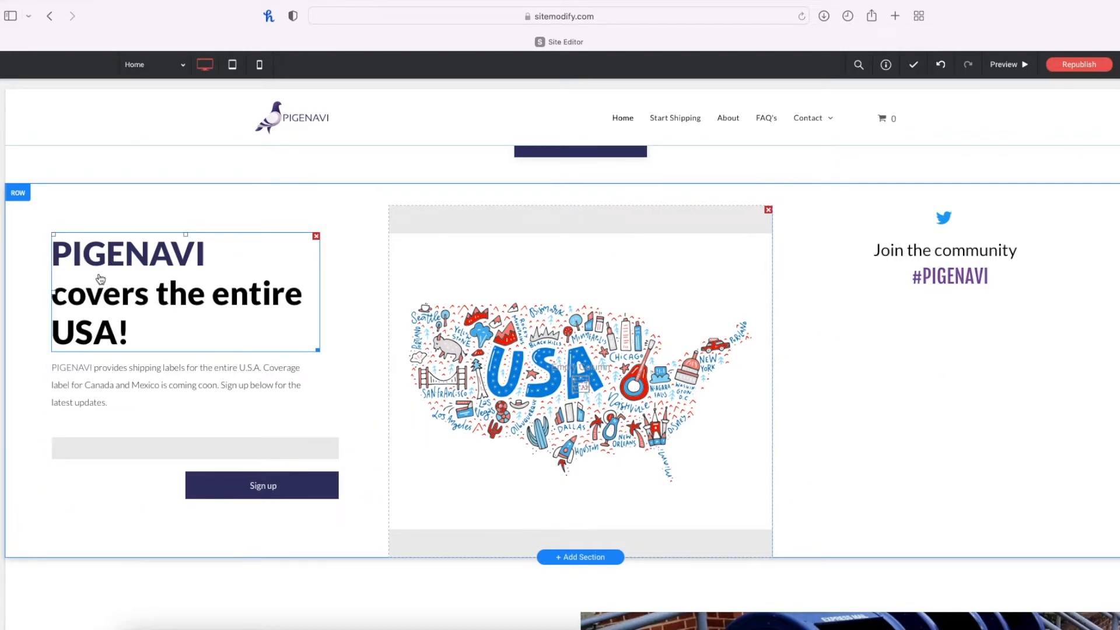
{"action": "left_click", "coordinate": [124, 263]}
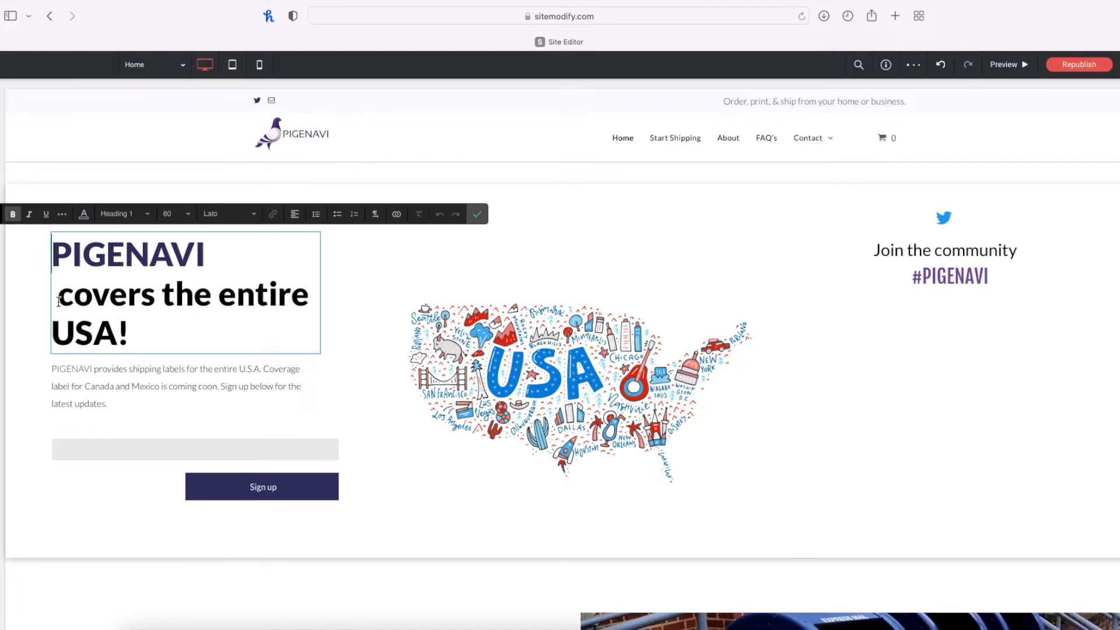
{"action": "key", "text": "BackSpace"}
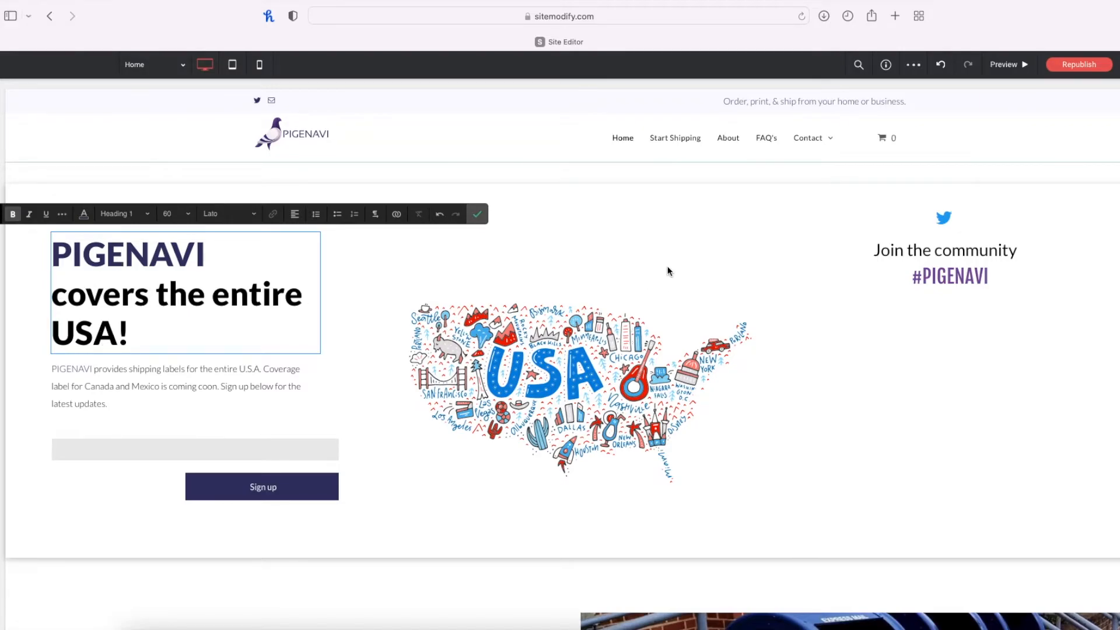
{"action": "left_click", "coordinate": [477, 214]}
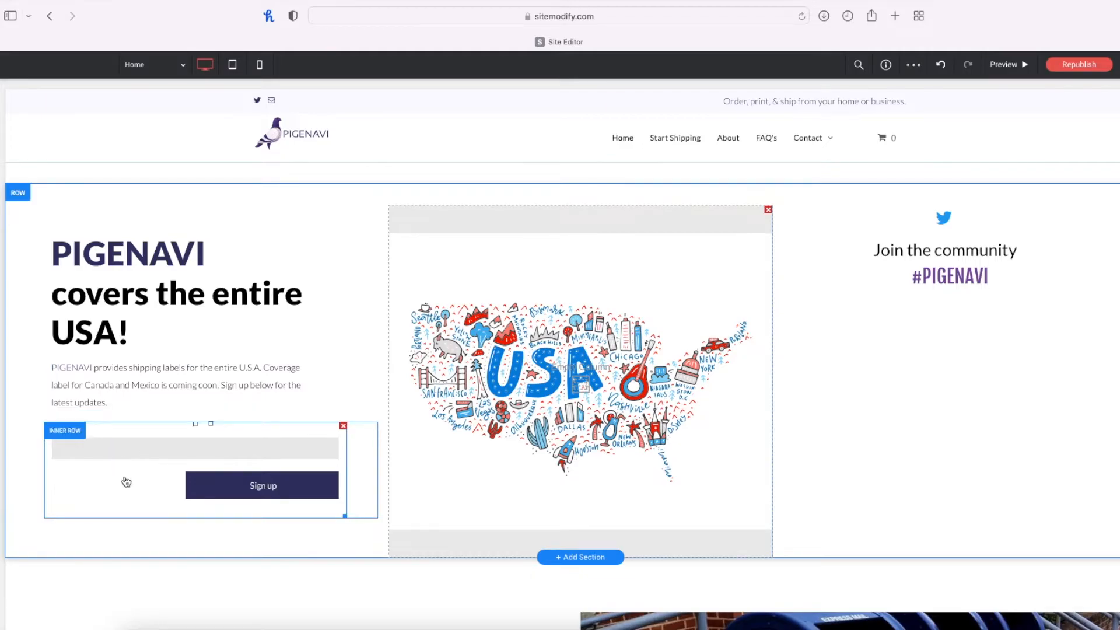
Review the sign-up form's content settings and the USA map column's background image settings, closing both without changes.
{"action": "left_click", "coordinate": [135, 500]}
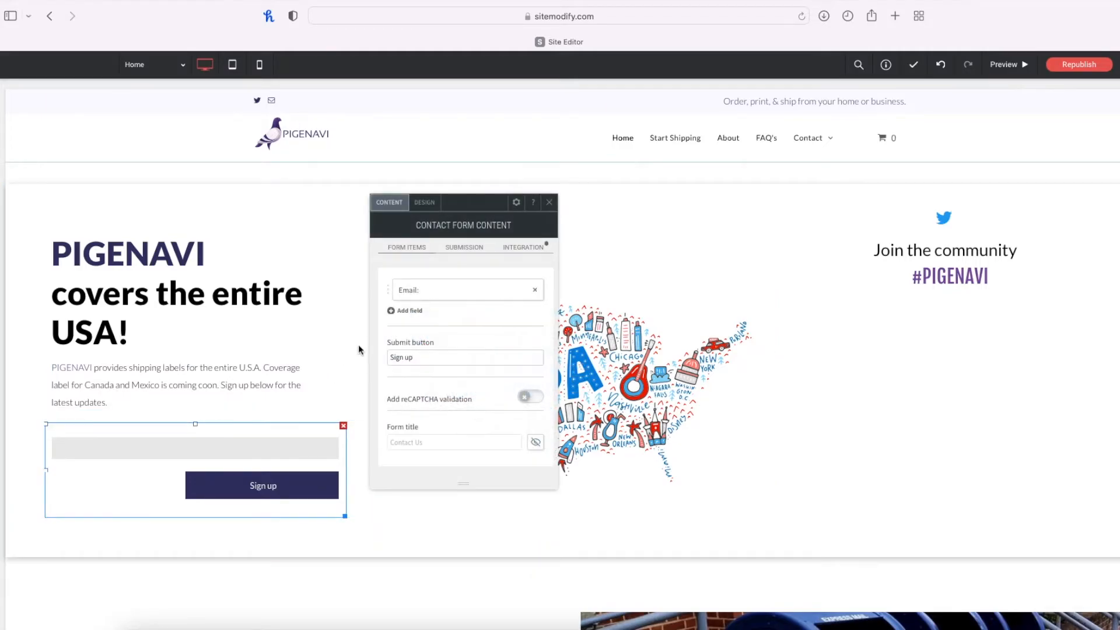
{"action": "left_click", "coordinate": [547, 205]}
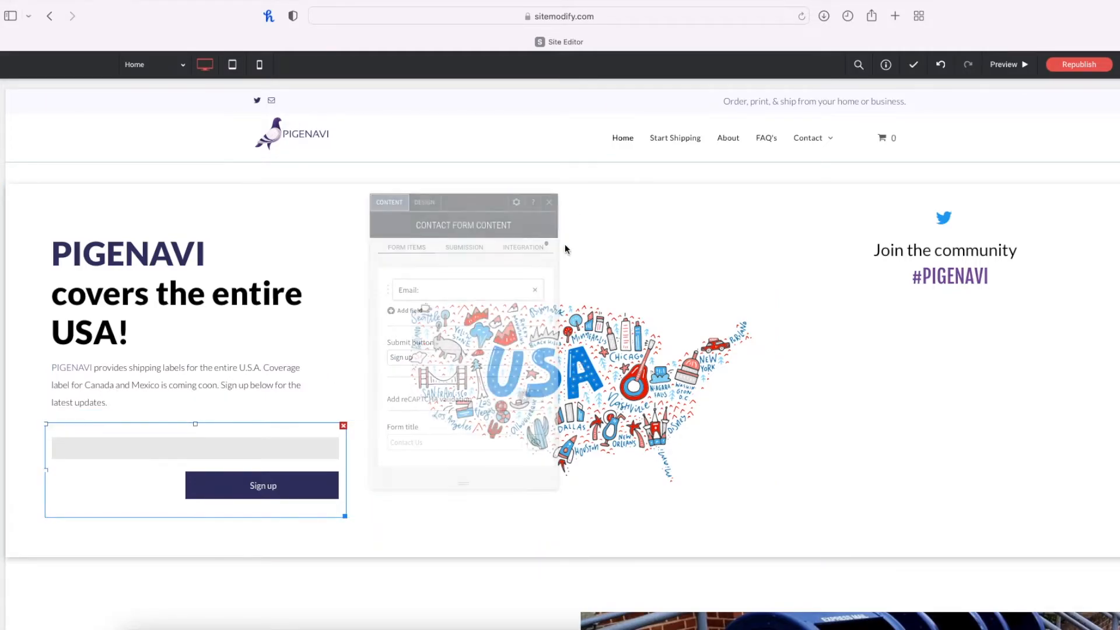
{"action": "left_click", "coordinate": [584, 415]}
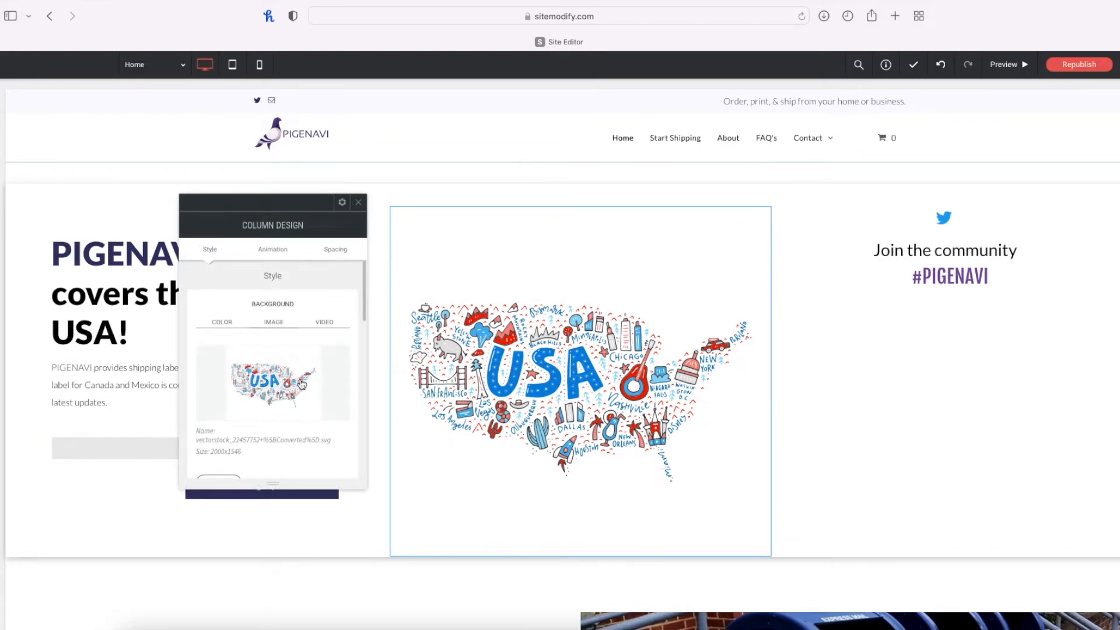
{"action": "scroll", "coordinate": [286, 424], "scroll_direction": "down", "scroll_amount": 1}
{"action": "left_click", "coordinate": [357, 206]}
Look at the image replacement options for the Express Mail mailbox column's background, closing them without replacing the picture.
{"action": "scroll", "coordinate": [386, 306], "scroll_direction": "up", "scroll_amount": 5}
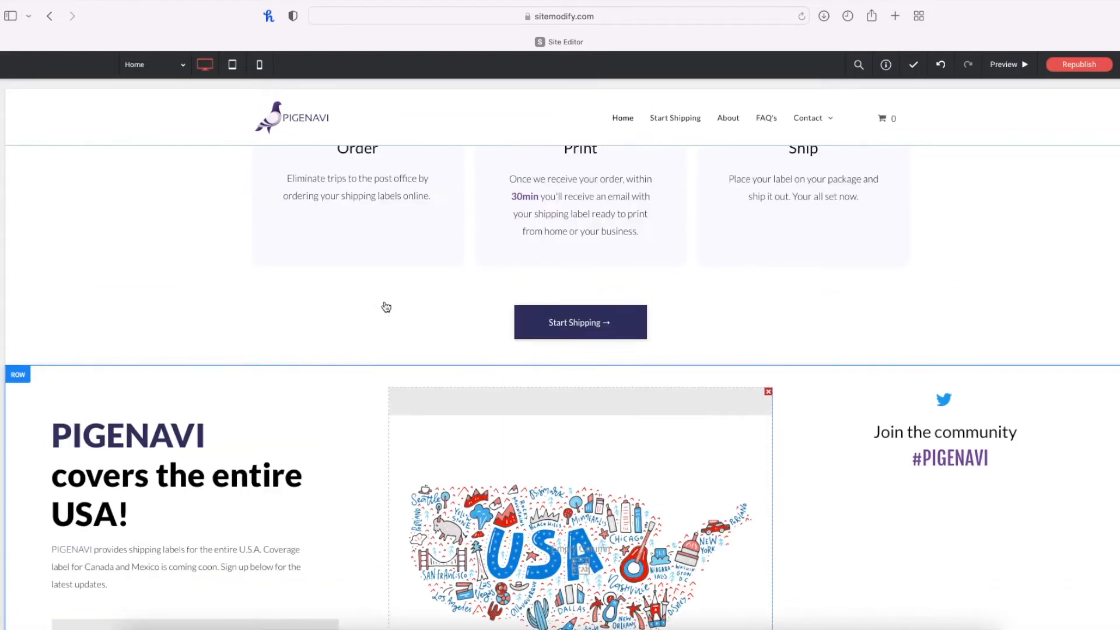
{"action": "scroll", "coordinate": [387, 307], "scroll_direction": "up", "scroll_amount": 1}
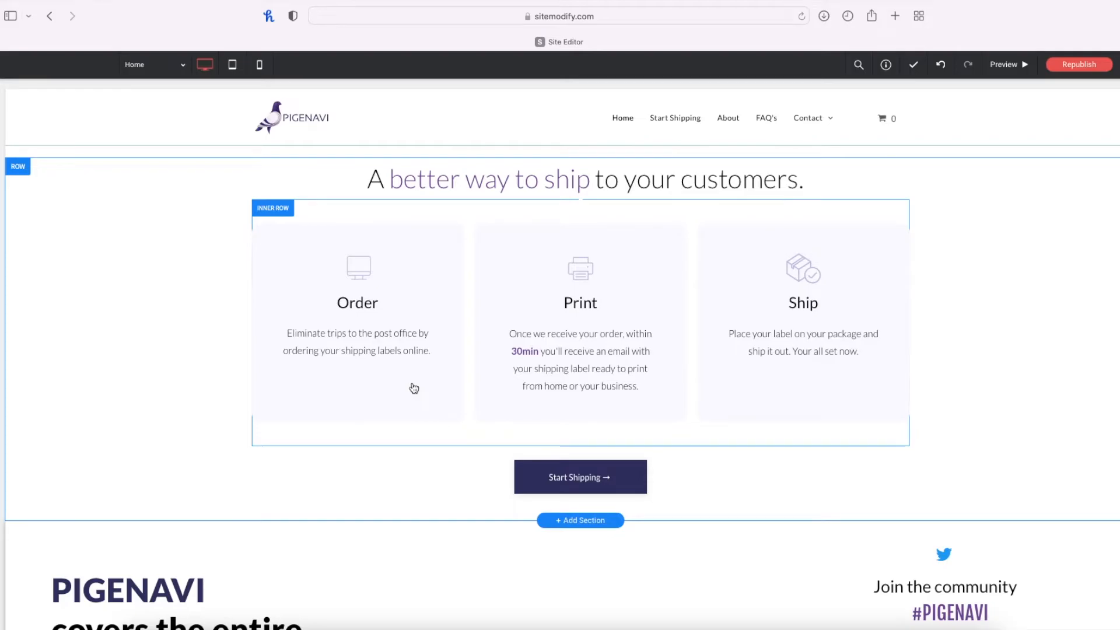
{"action": "scroll", "coordinate": [694, 457], "scroll_direction": "down", "scroll_amount": 3}
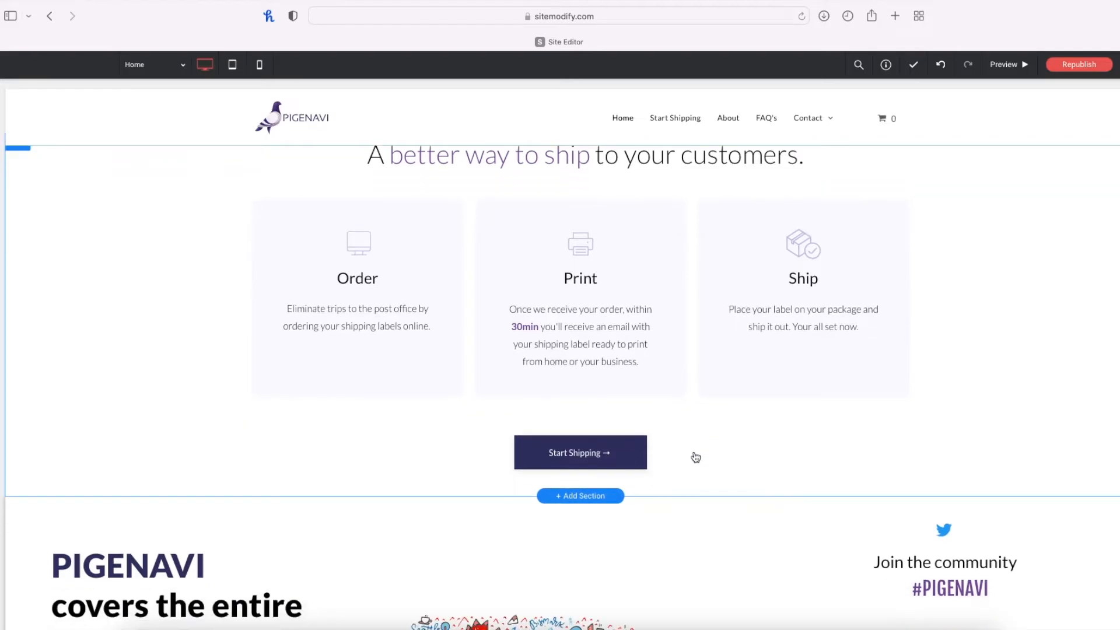
{"action": "scroll", "coordinate": [981, 522], "scroll_direction": "down", "scroll_amount": 8}
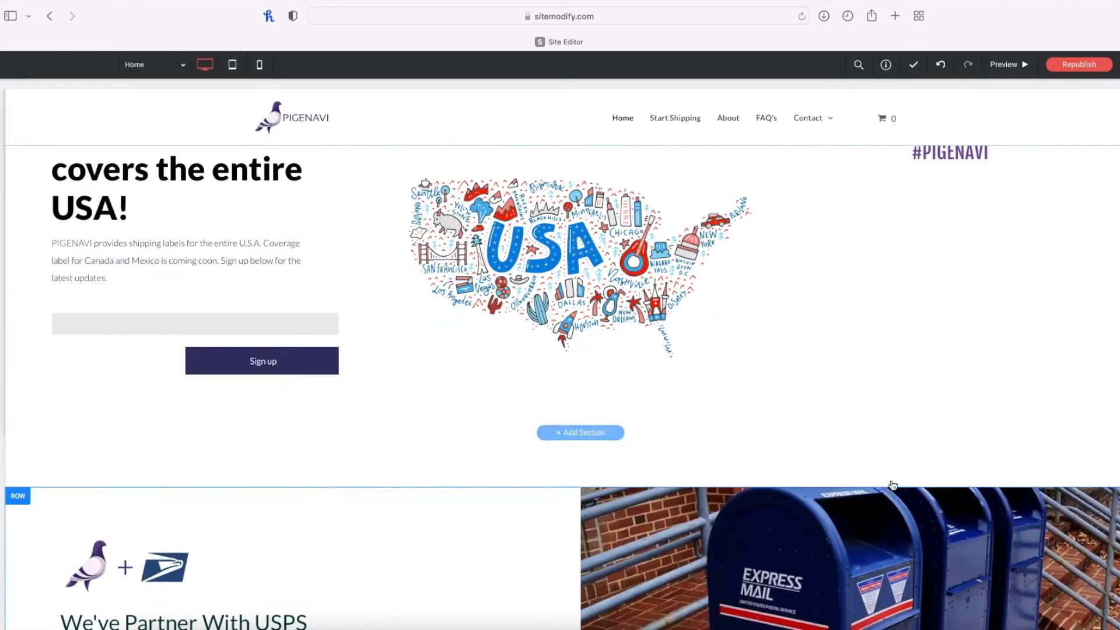
{"action": "scroll", "coordinate": [940, 334], "scroll_direction": "down", "scroll_amount": 1}
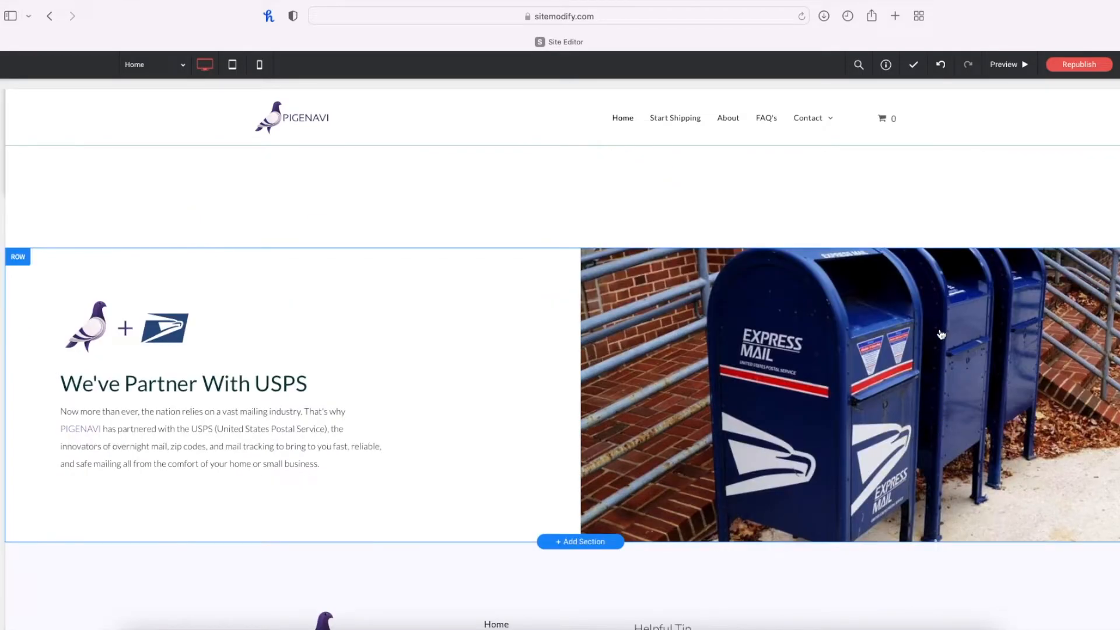
{"action": "left_click", "coordinate": [985, 348]}
{"action": "scroll", "coordinate": [460, 409], "scroll_direction": "down", "scroll_amount": 1}
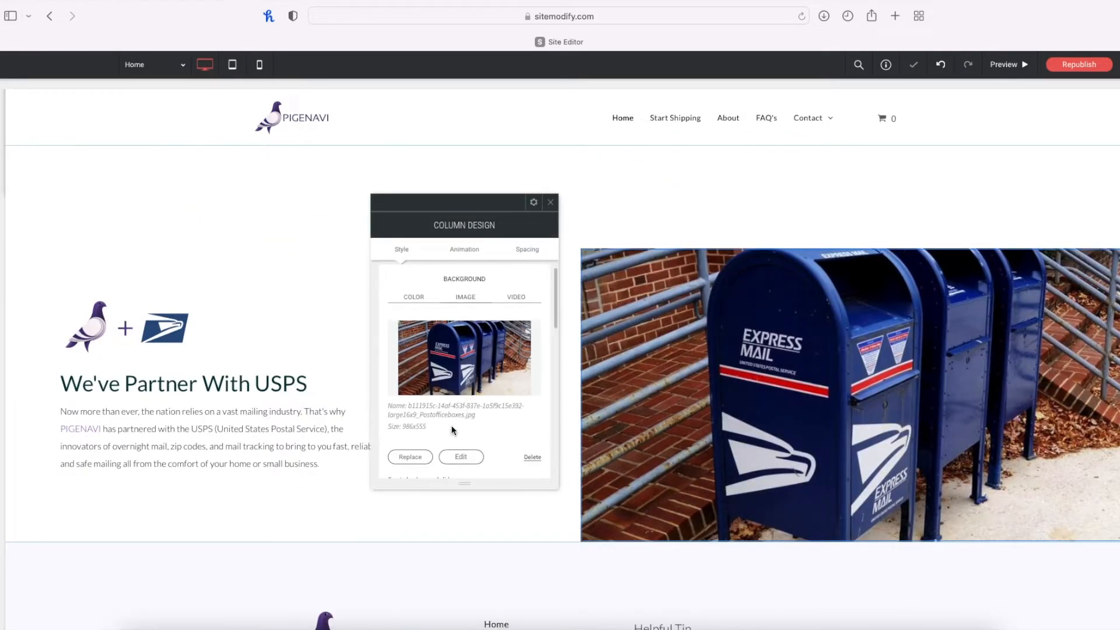
{"action": "left_click", "coordinate": [415, 461]}
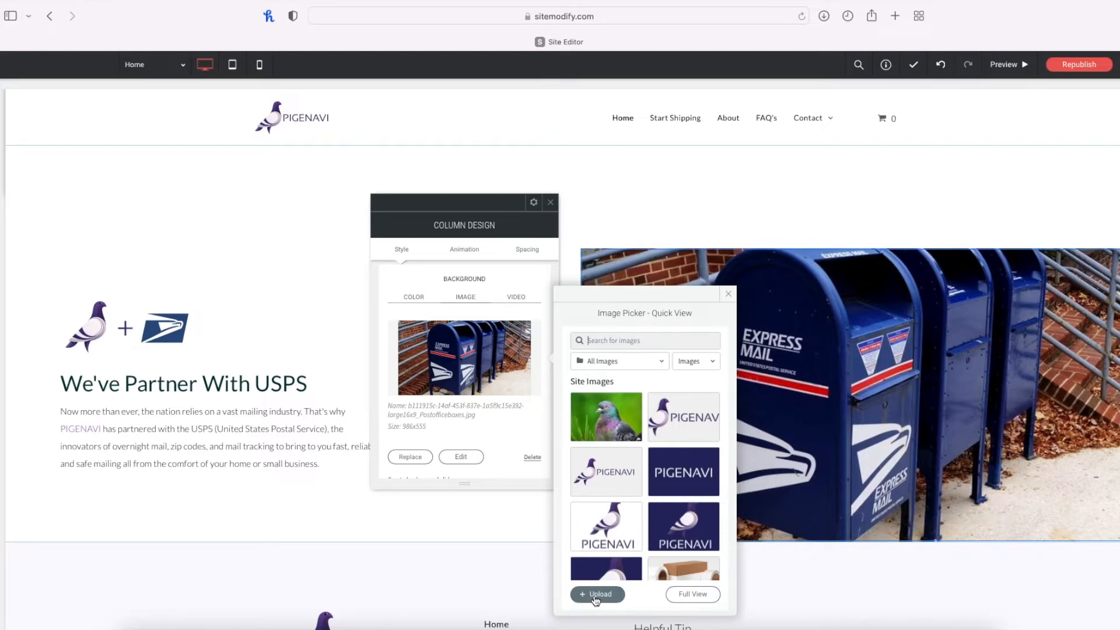
{"action": "left_click", "coordinate": [550, 202]}
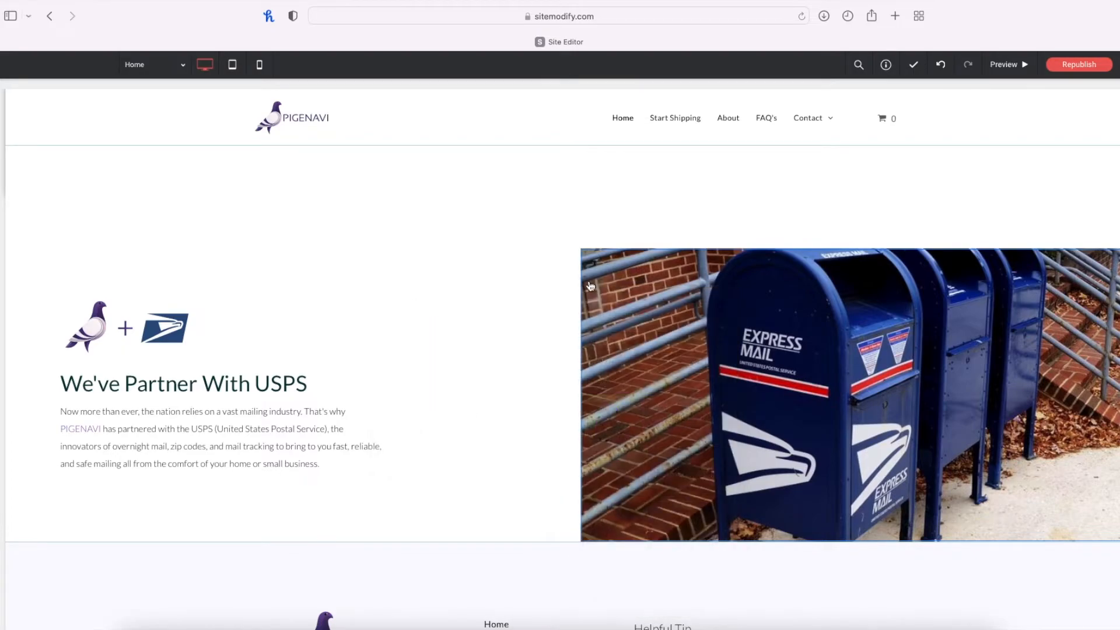
Add a text widget below the "A better way to ship to your customers." heading reading "New Paragraph, Ready to start typing".
{"action": "scroll", "coordinate": [599, 288], "scroll_direction": "down", "scroll_amount": 2}
{"action": "scroll", "coordinate": [607, 293], "scroll_direction": "up", "scroll_amount": 20}
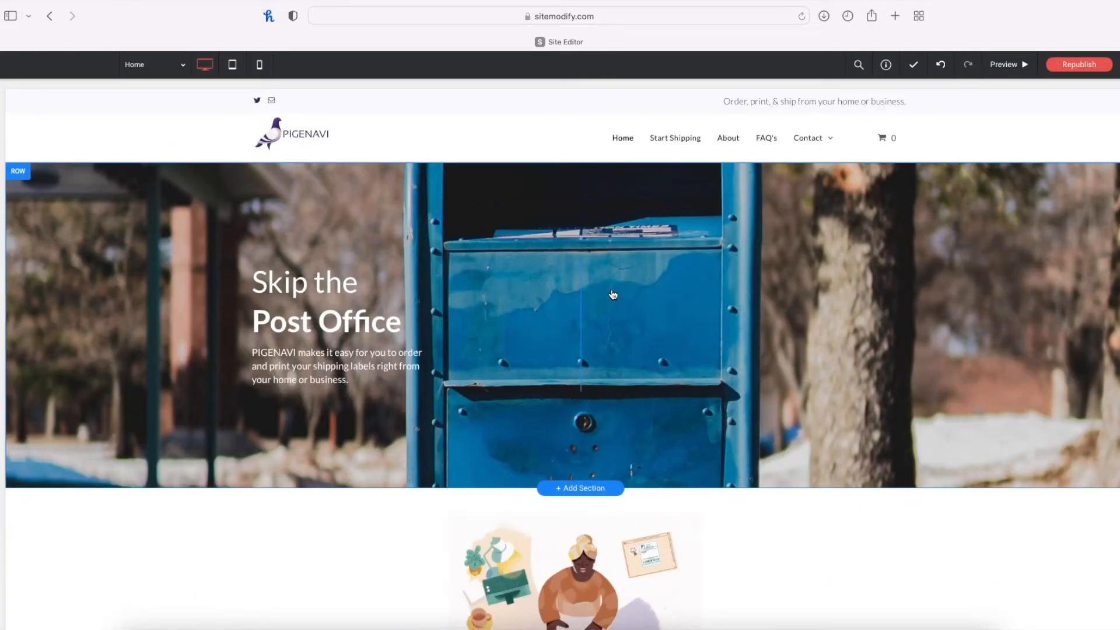
{"action": "scroll", "coordinate": [609, 297], "scroll_direction": "down", "scroll_amount": 6}
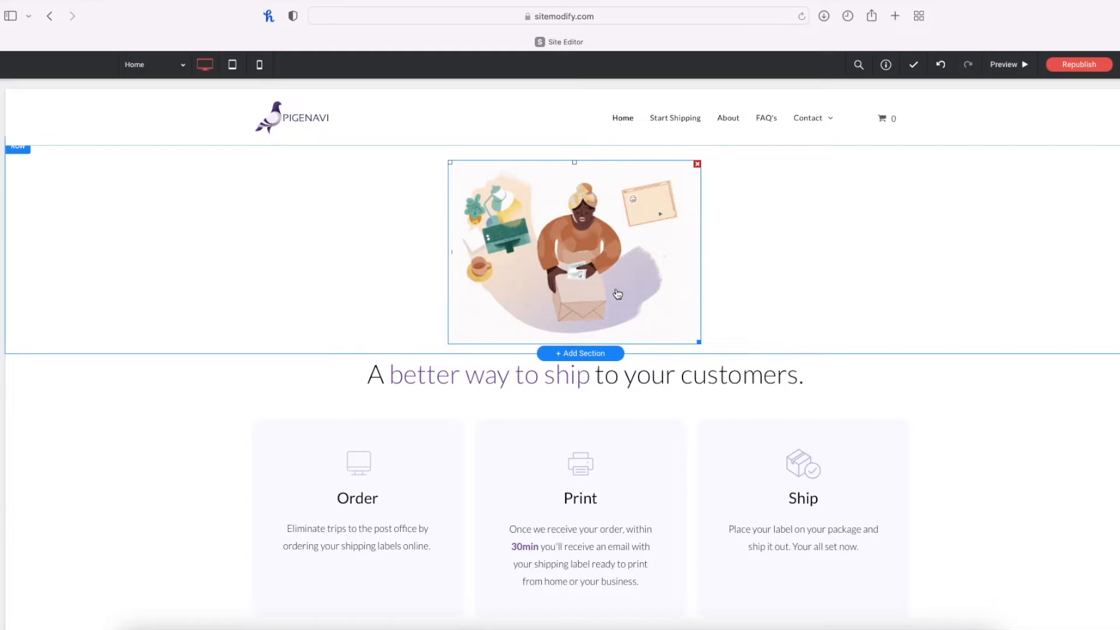
{"action": "scroll", "coordinate": [617, 292], "scroll_direction": "up", "scroll_amount": 1}
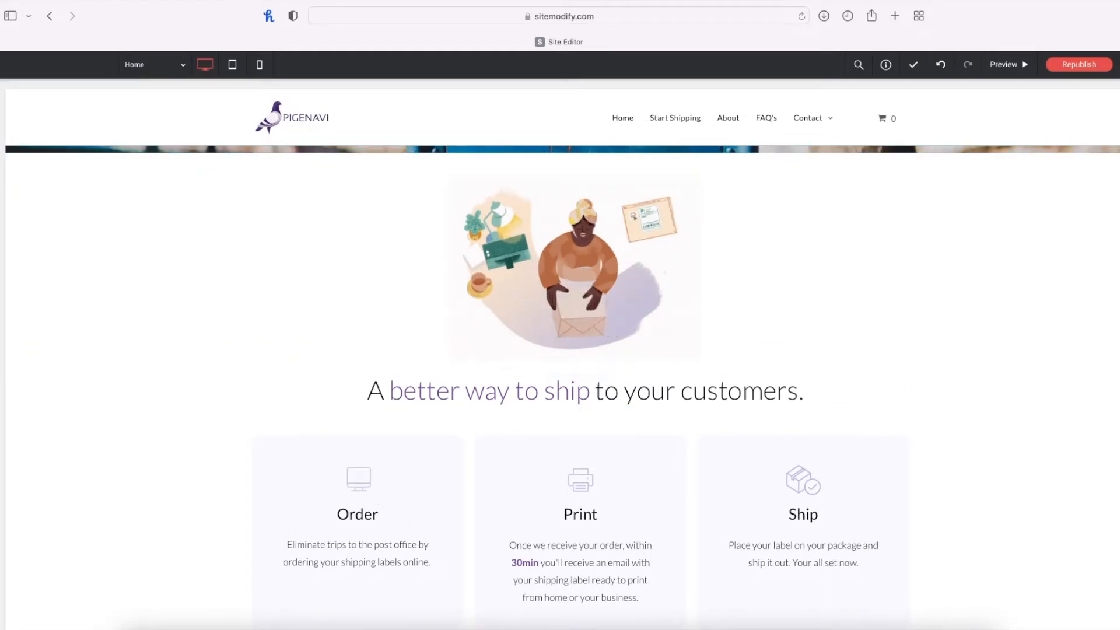
{"action": "left_click", "coordinate": [0, 215]}
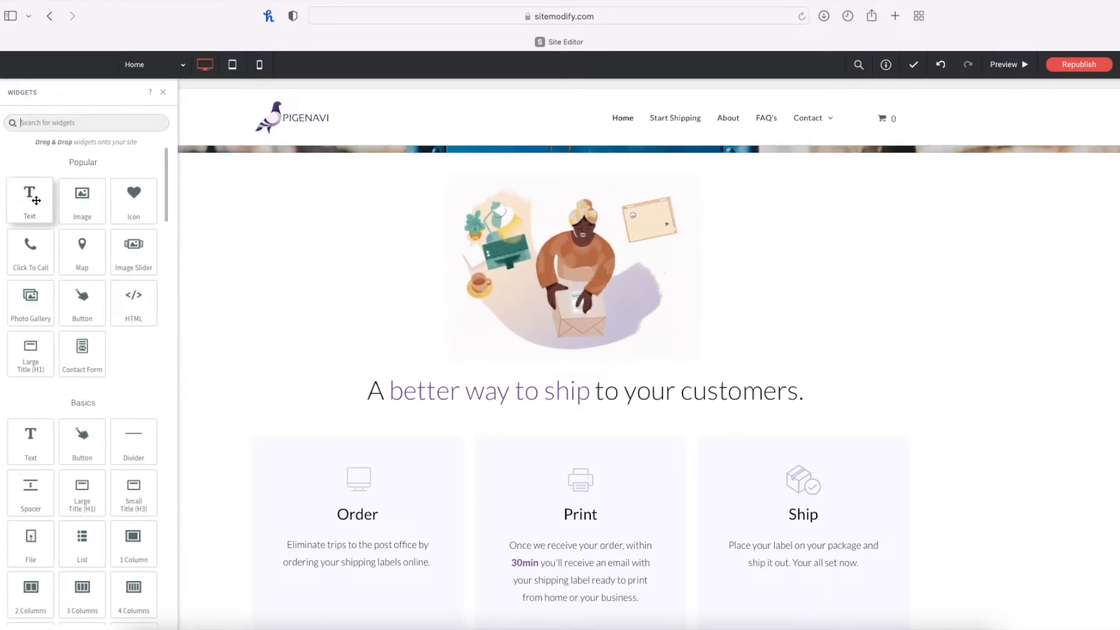
{"action": "left_click_drag", "start_coordinate": [36, 200], "coordinate": [596, 479]}
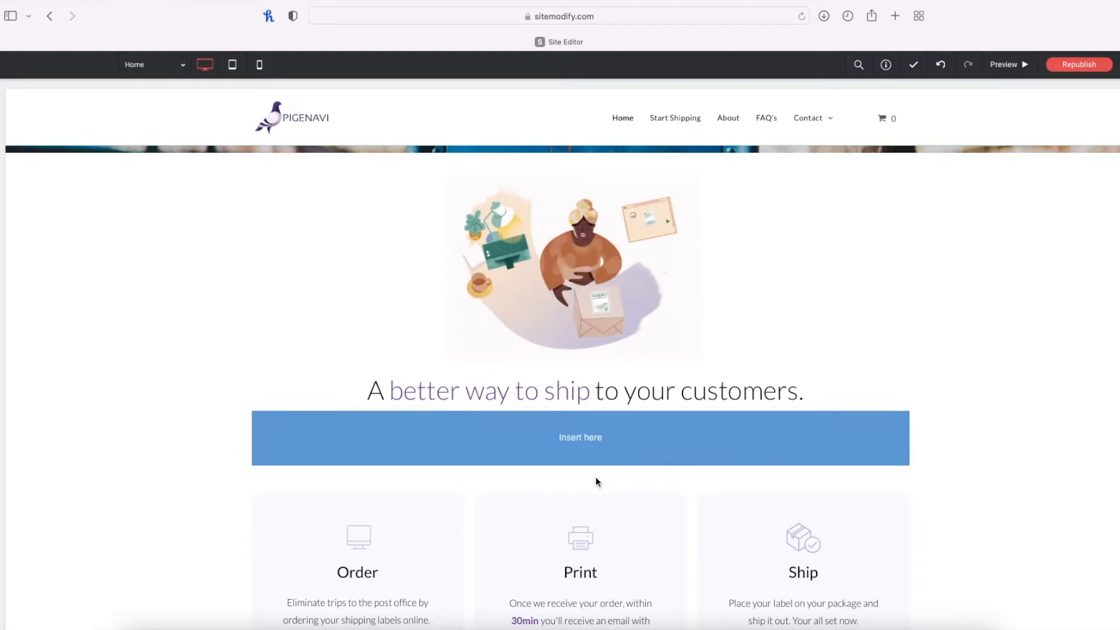
{"action": "left_click_drag", "start_coordinate": [596, 477], "coordinate": [595, 477]}
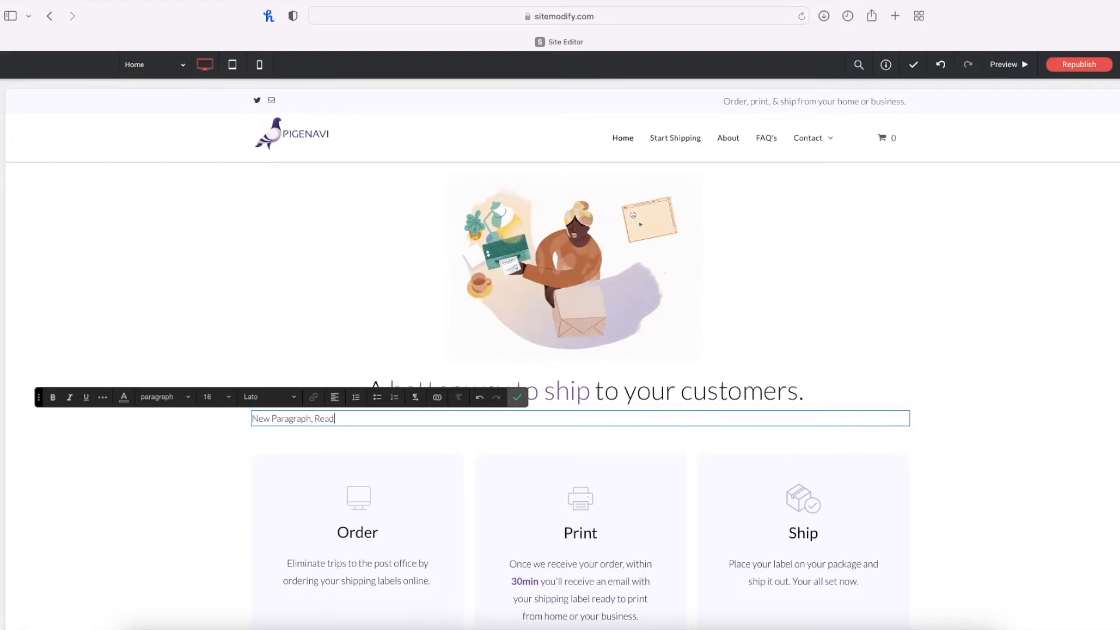
{"action": "type", "text": "sta"}
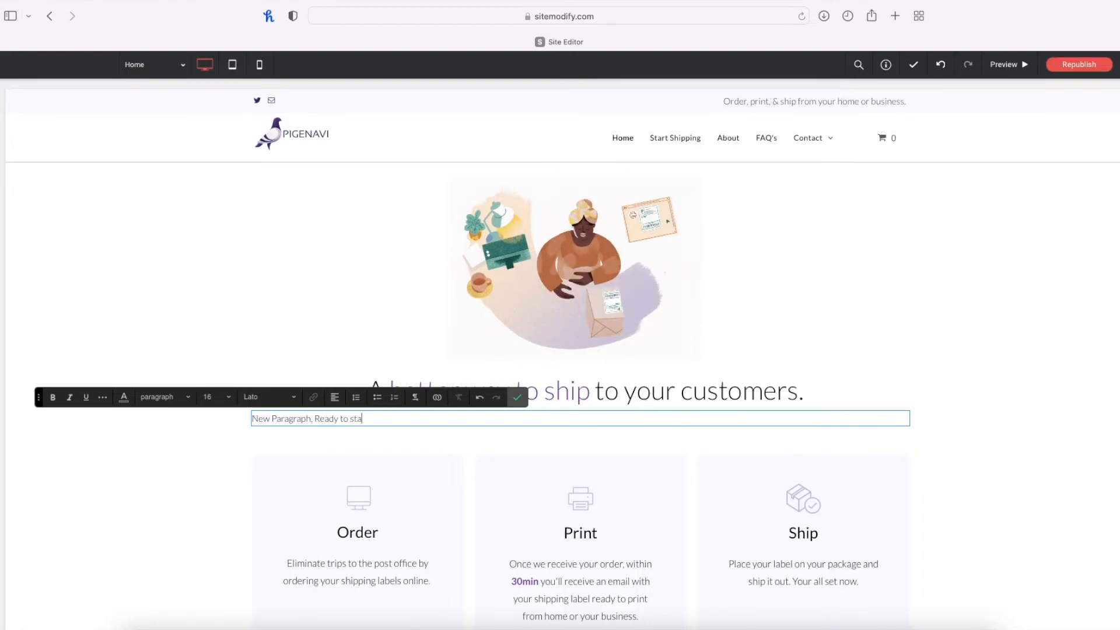
{"action": "type", "text": "rt type"}
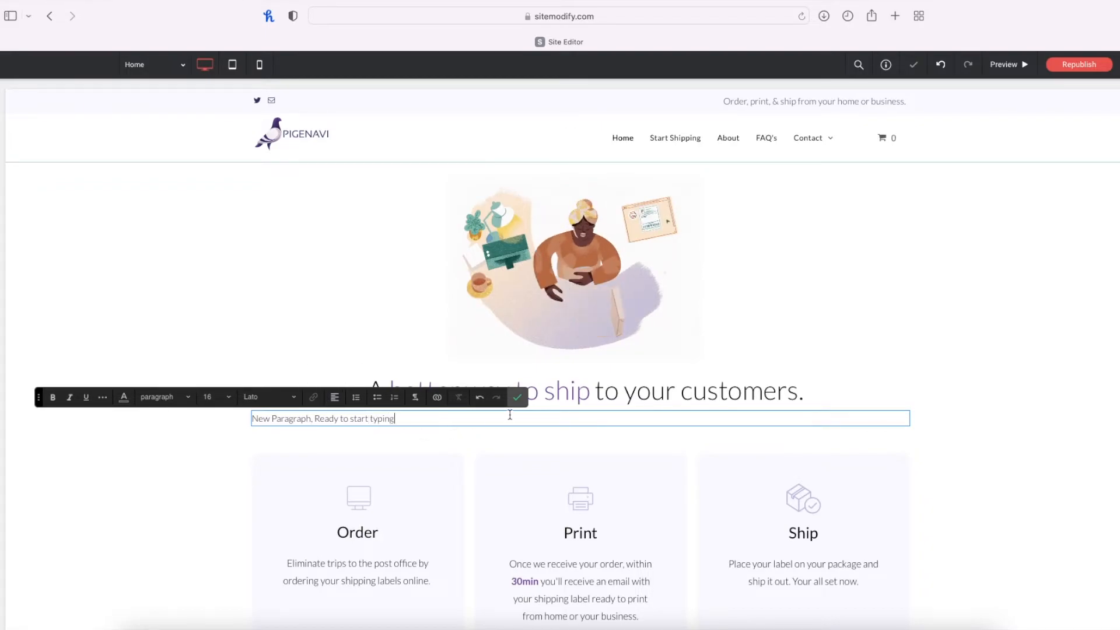
{"action": "left_click", "coordinate": [516, 396]}
Center the new paragraph and set its font size to 24.
{"action": "double_click", "coordinate": [402, 418]}
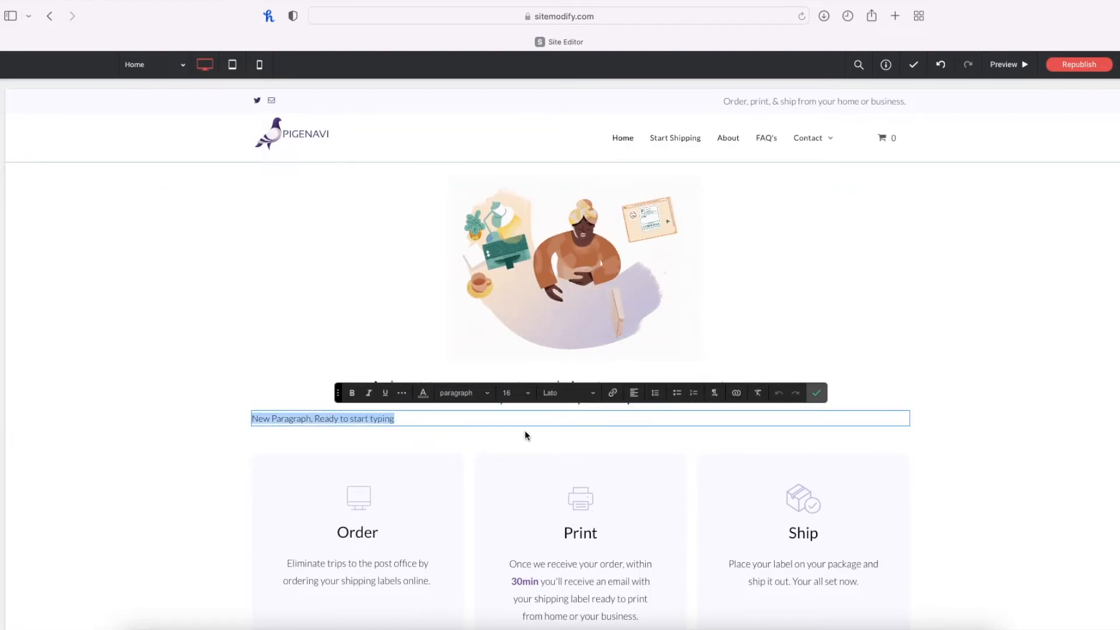
{"action": "left_click", "coordinate": [634, 394]}
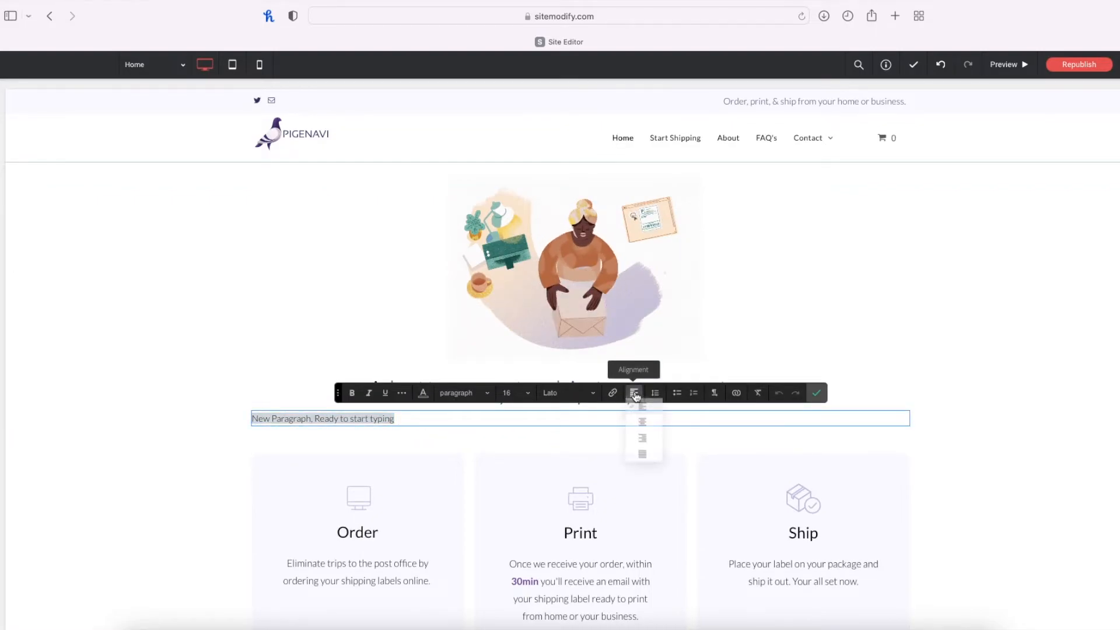
{"action": "left_click", "coordinate": [642, 424]}
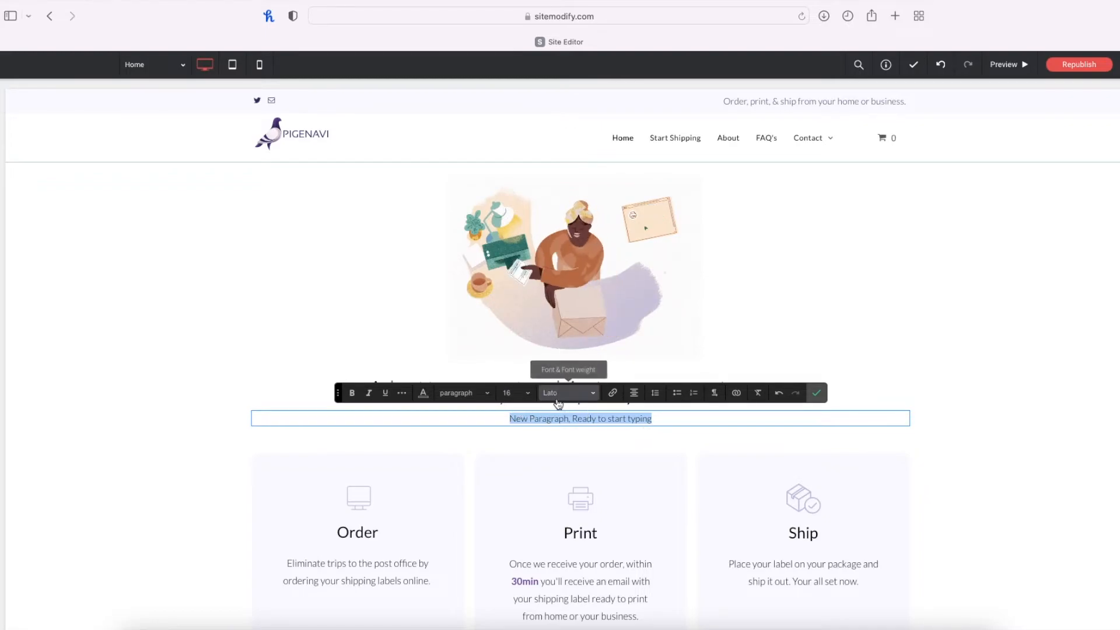
{"action": "left_click", "coordinate": [520, 394]}
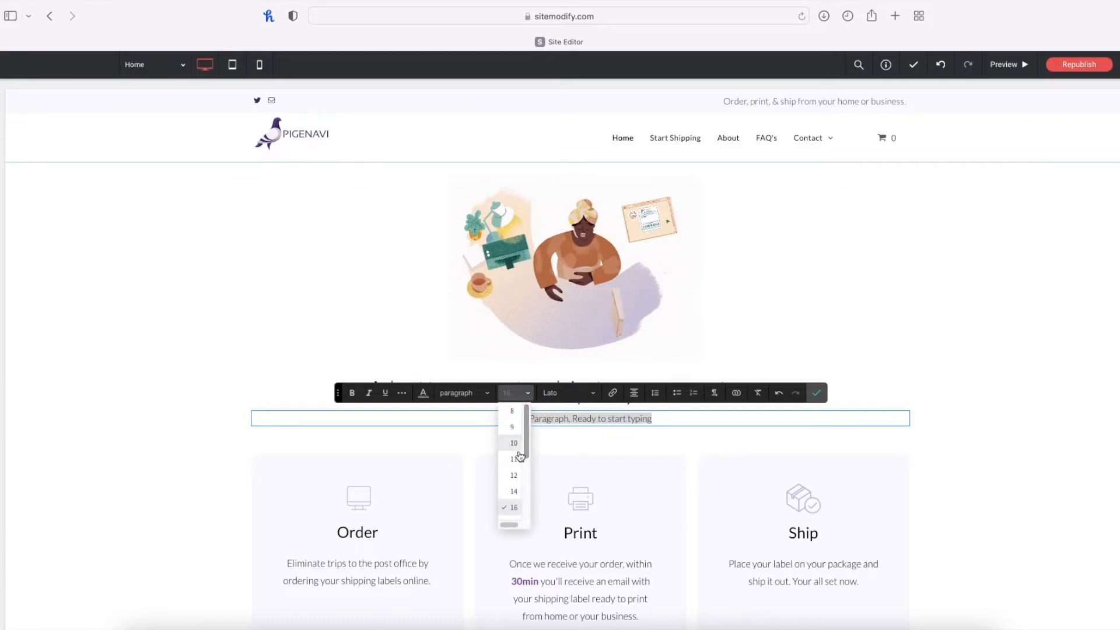
{"action": "left_click", "coordinate": [513, 506]}
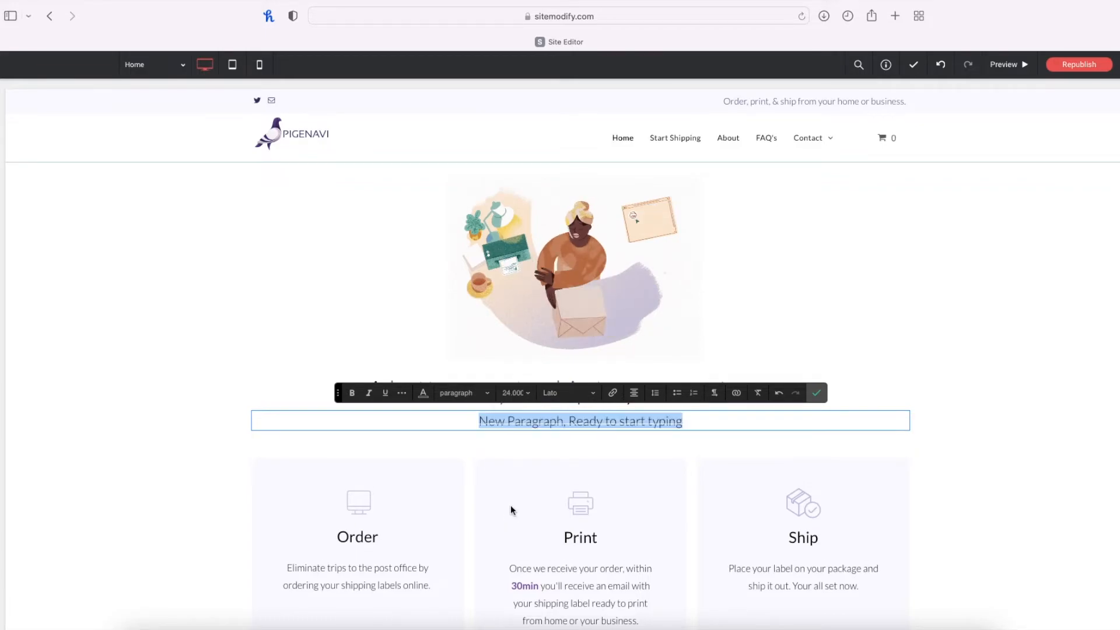
Color the new paragraph's text red with the custom color #c42d2d.
{"action": "left_click", "coordinate": [423, 392]}
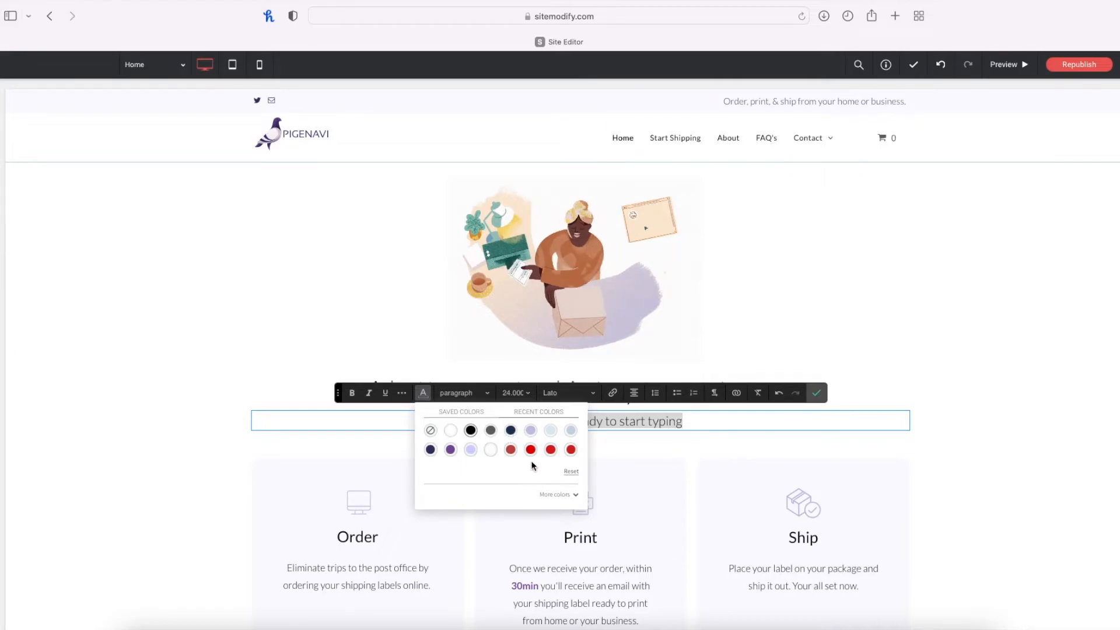
{"action": "left_click", "coordinate": [566, 495]}
{"action": "left_click", "coordinate": [526, 541]}
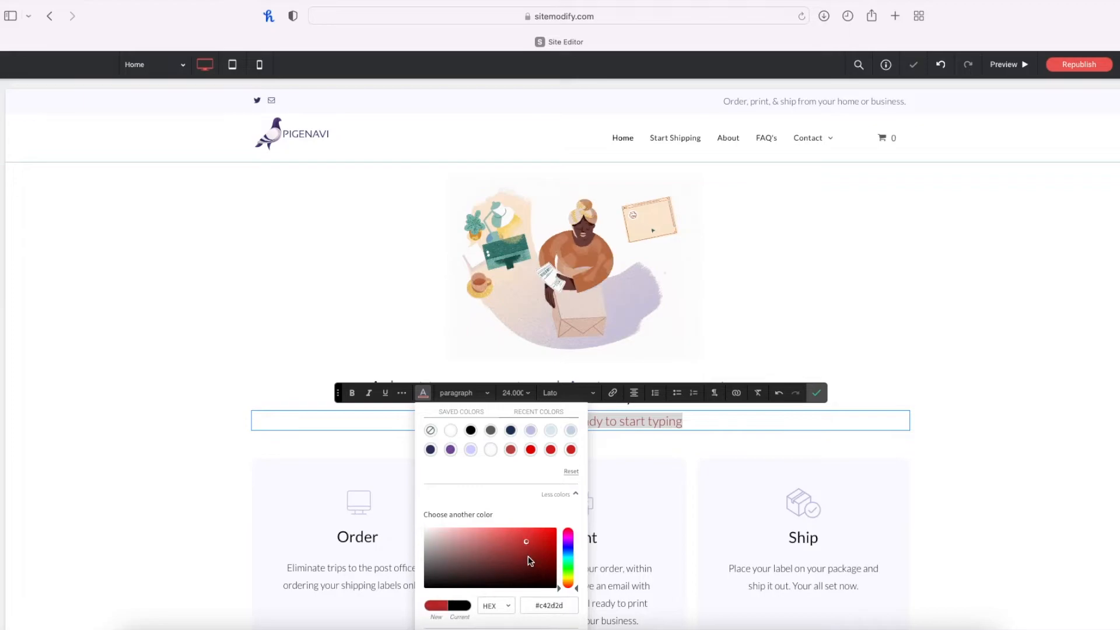
{"action": "left_click", "coordinate": [816, 392]}
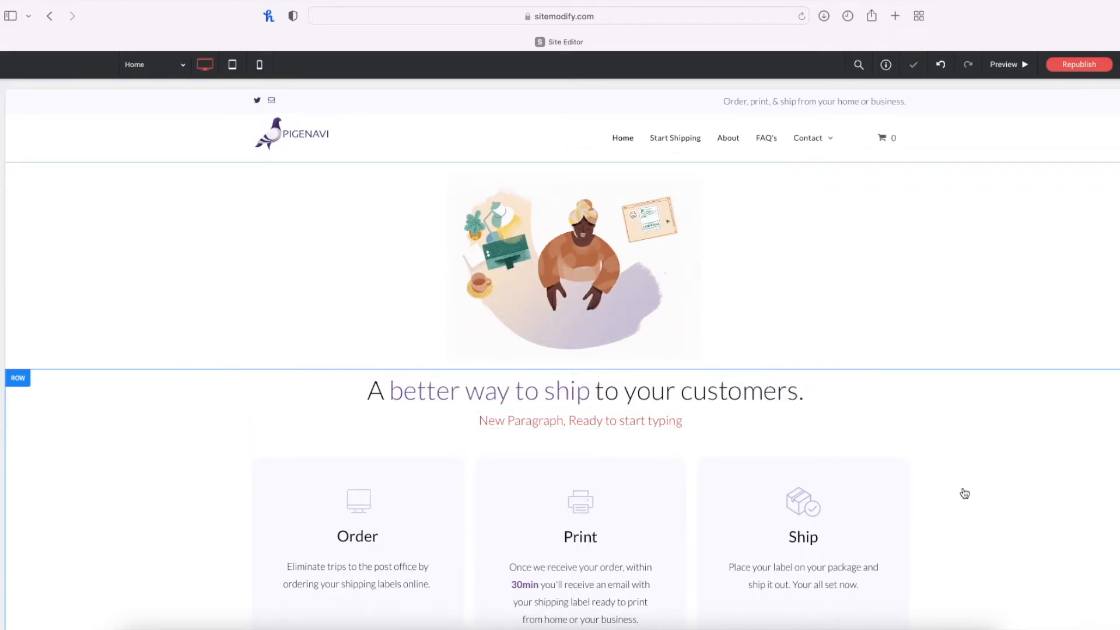
Recolor the "New Paragraph, Ready to start typing" text with the saved purple.
{"action": "scroll", "coordinate": [1067, 457], "scroll_direction": "down", "scroll_amount": 3}
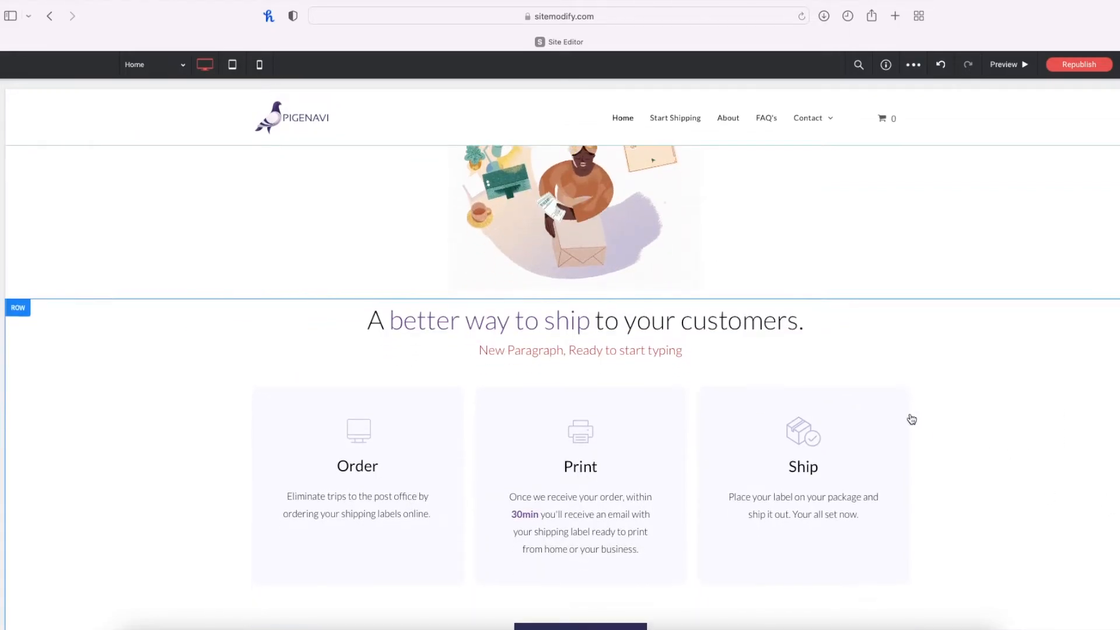
{"action": "scroll", "coordinate": [912, 419], "scroll_direction": "down", "scroll_amount": 1}
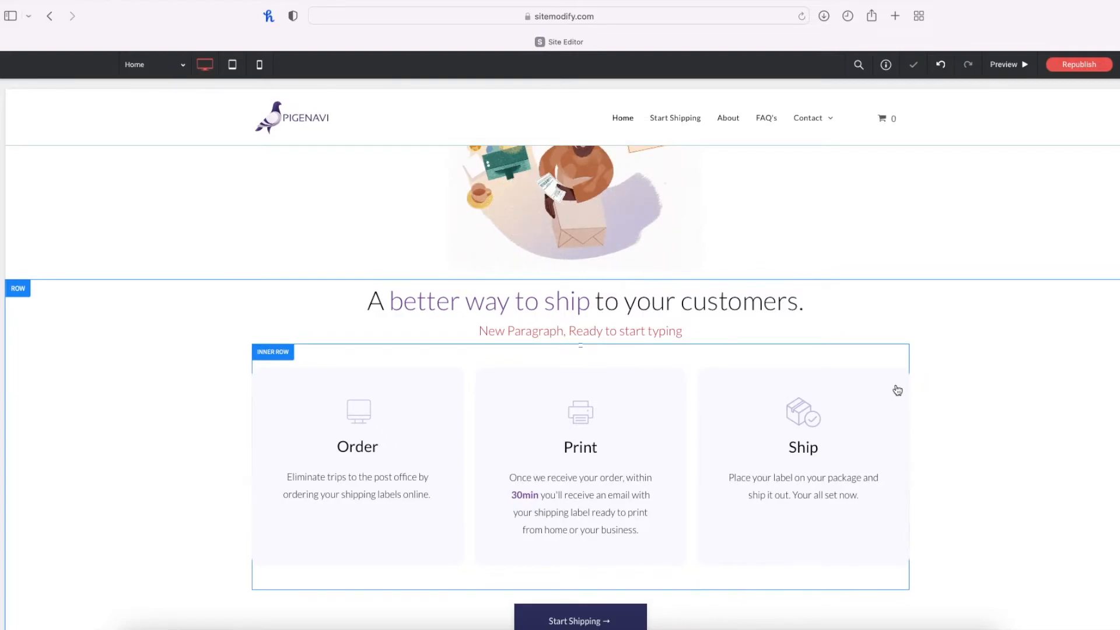
{"action": "double_click", "coordinate": [628, 330]}
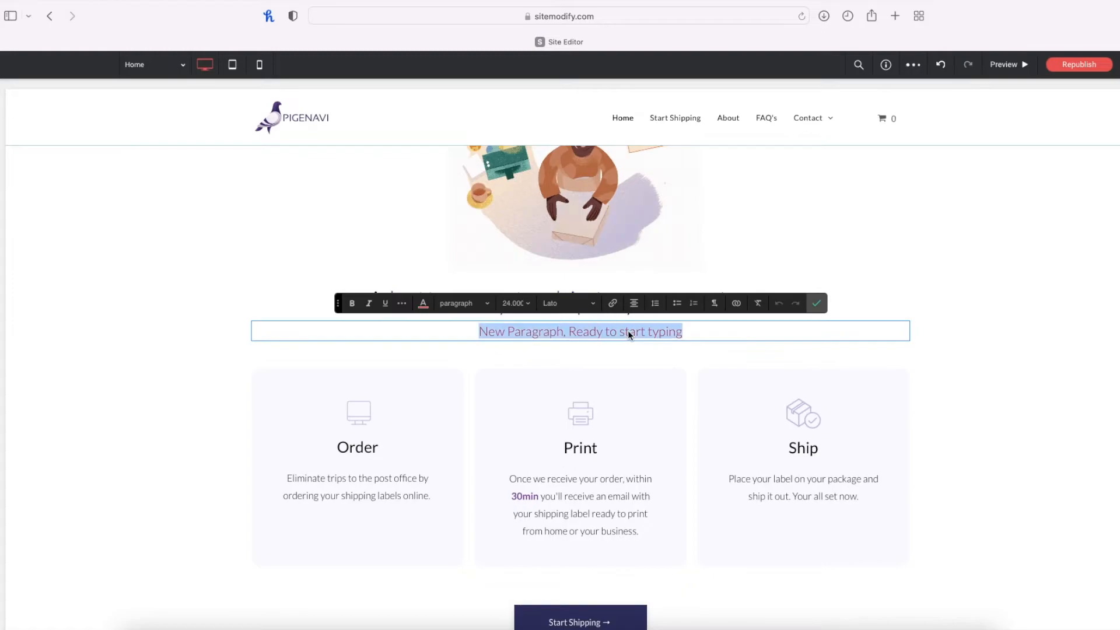
{"action": "left_click", "coordinate": [423, 303]}
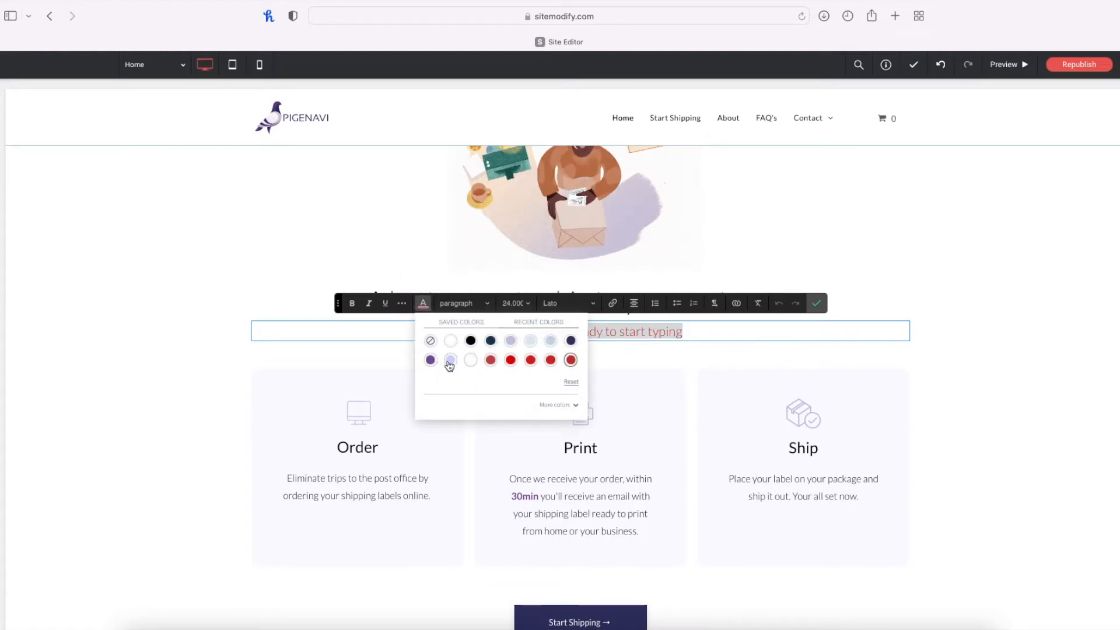
{"action": "left_click", "coordinate": [438, 361]}
{"action": "left_click", "coordinate": [815, 303]}
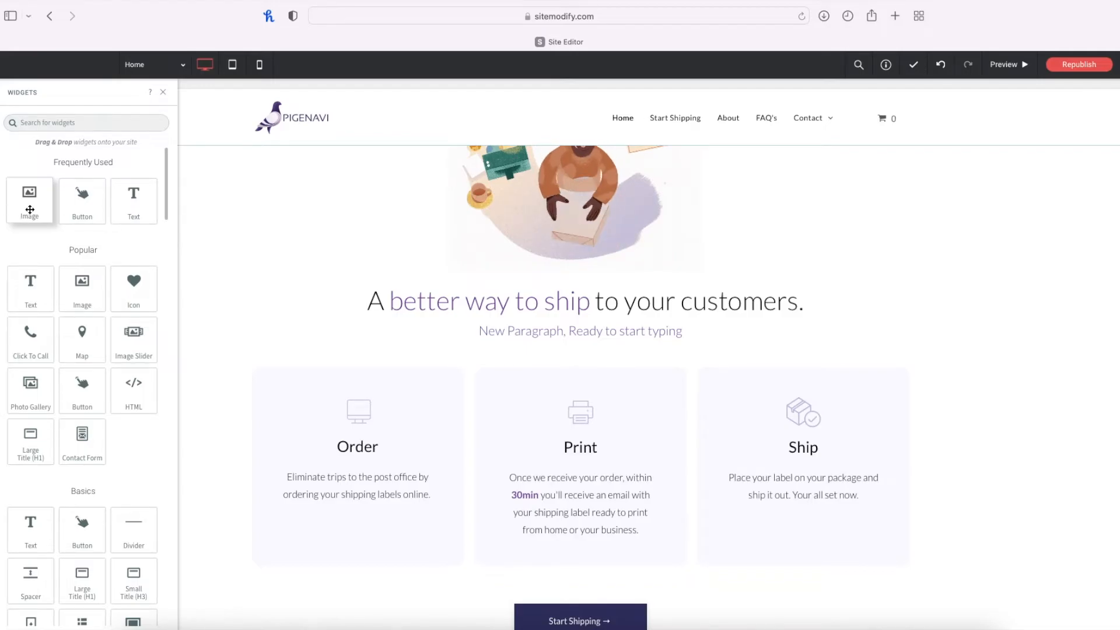
Add an image widget with the green-background pigeon photo between the new paragraph and the Order, Print and Ship boxes.
{"action": "left_click_drag", "start_coordinate": [30, 209], "coordinate": [610, 417]}
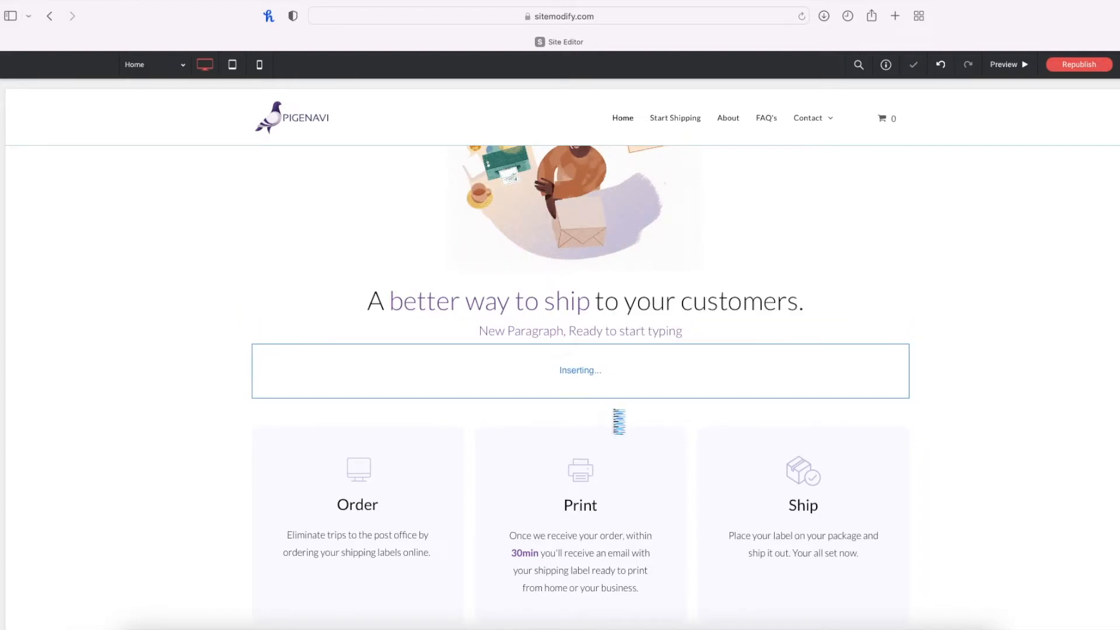
{"action": "scroll", "coordinate": [325, 357], "scroll_direction": "down", "scroll_amount": 1}
{"action": "left_click", "coordinate": [274, 338]}
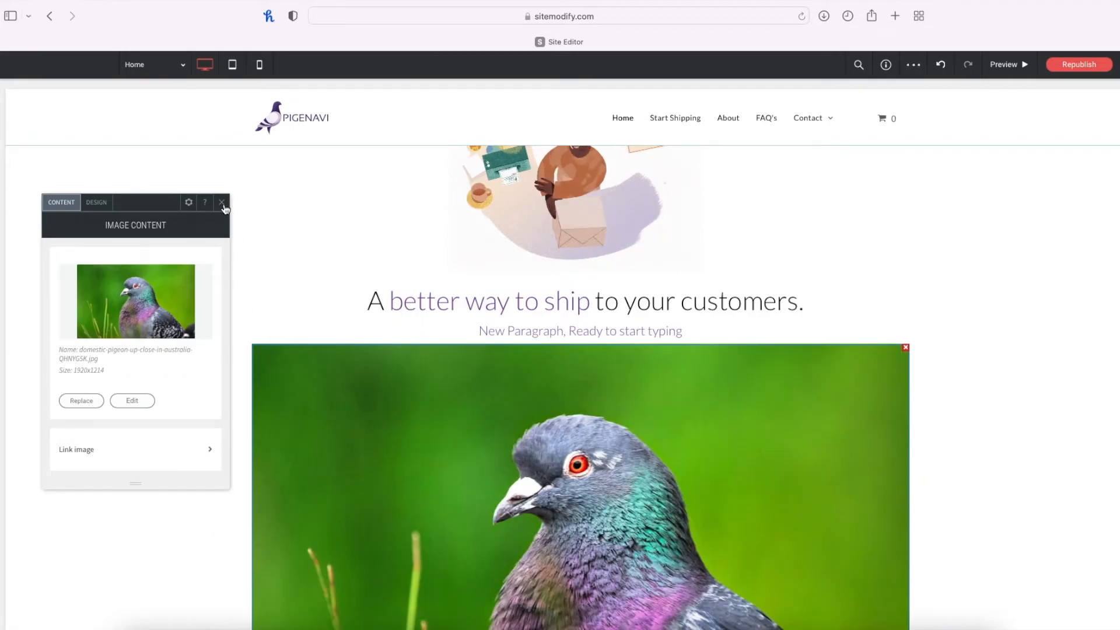
{"action": "left_click", "coordinate": [221, 202]}
{"action": "scroll", "coordinate": [513, 331], "scroll_direction": "down", "scroll_amount": 6}
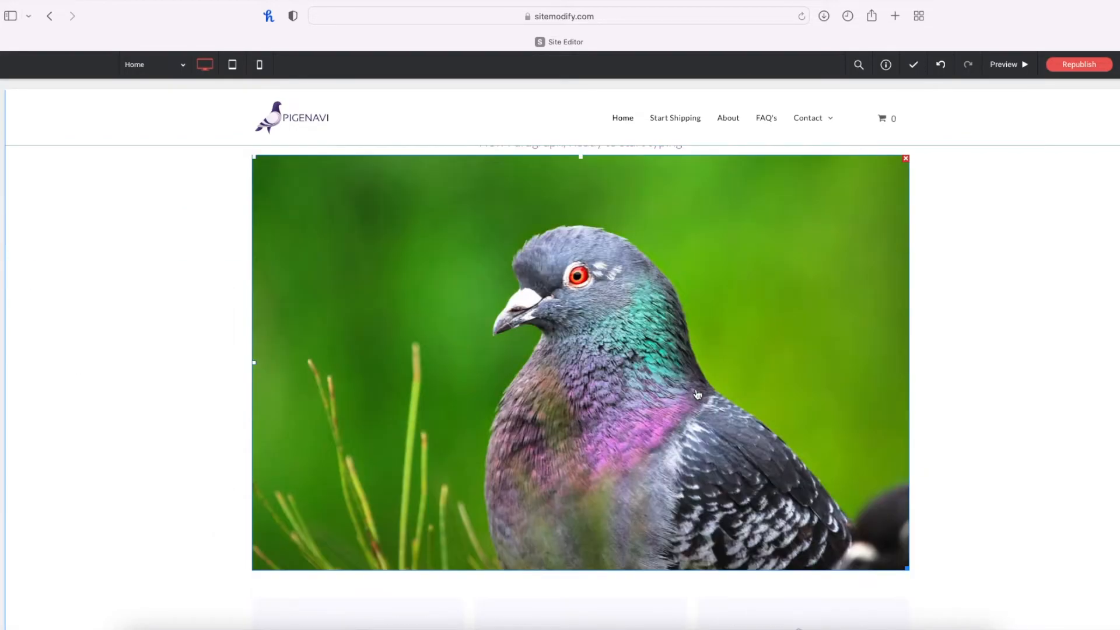
{"action": "scroll", "coordinate": [697, 393], "scroll_direction": "up", "scroll_amount": 4}
{"action": "scroll", "coordinate": [891, 392], "scroll_direction": "down", "scroll_amount": 1}
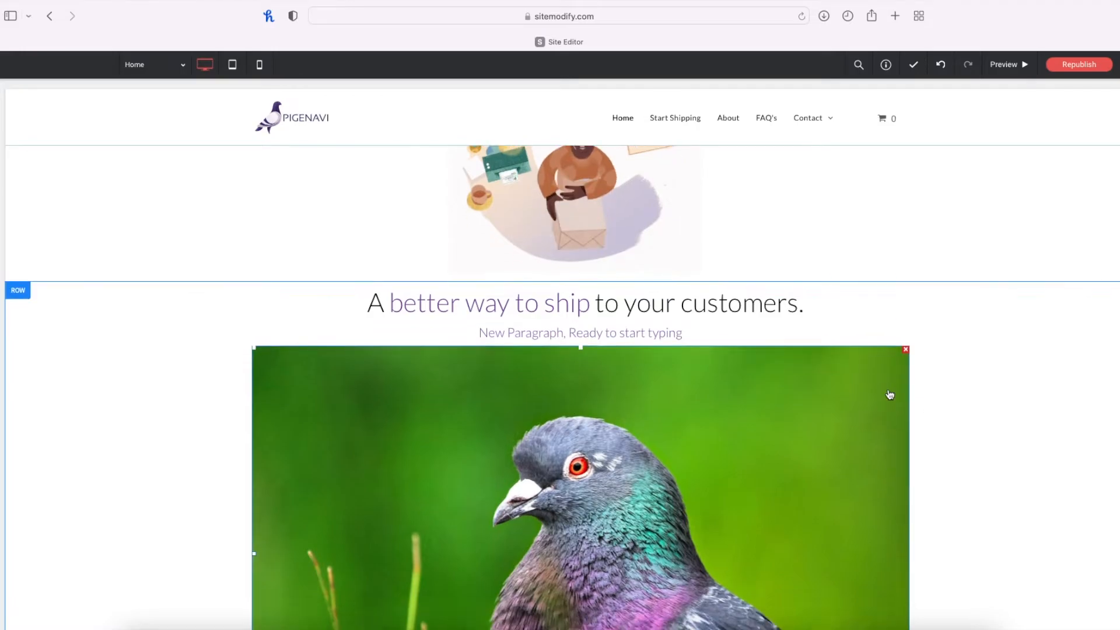
Republish the site and check the new paragraph and pigeon photo on the live pigenavi.com home page.
{"action": "scroll", "coordinate": [893, 392], "scroll_direction": "up", "scroll_amount": 2}
{"action": "left_click", "coordinate": [1067, 65]}
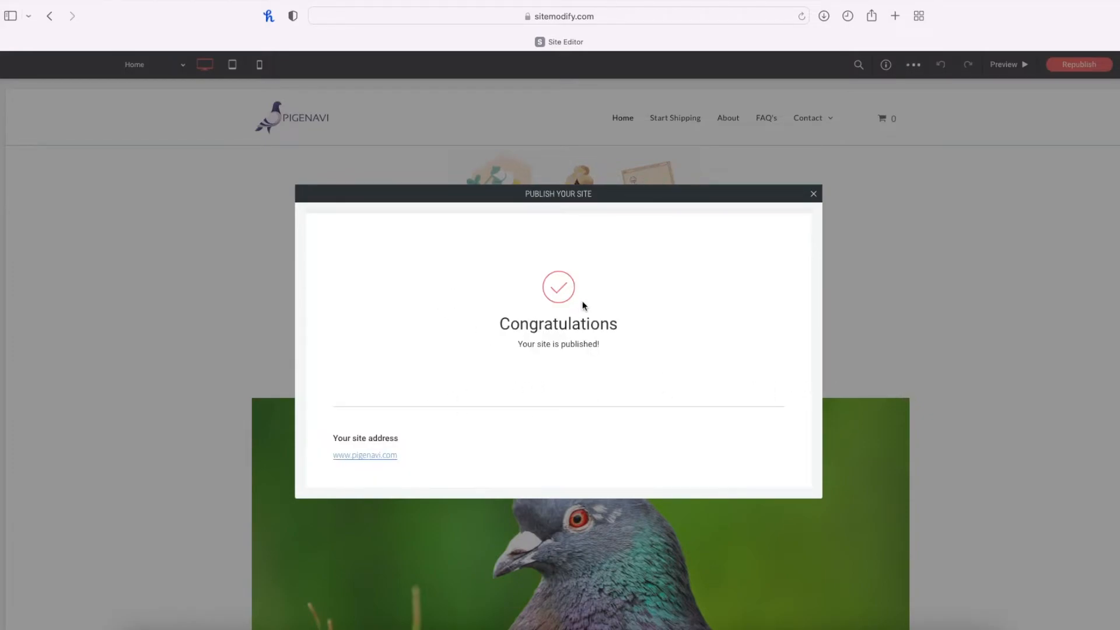
{"action": "left_click", "coordinate": [372, 460]}
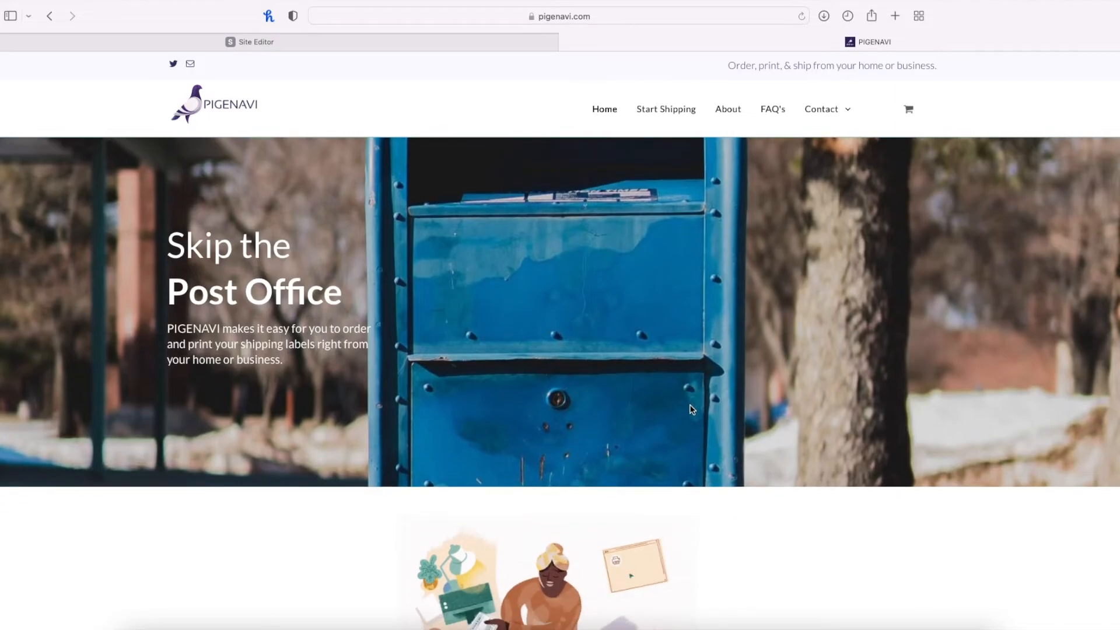
{"action": "scroll", "coordinate": [688, 408], "scroll_direction": "down", "scroll_amount": 5}
{"action": "scroll", "coordinate": [688, 408], "scroll_direction": "down", "scroll_amount": 2}
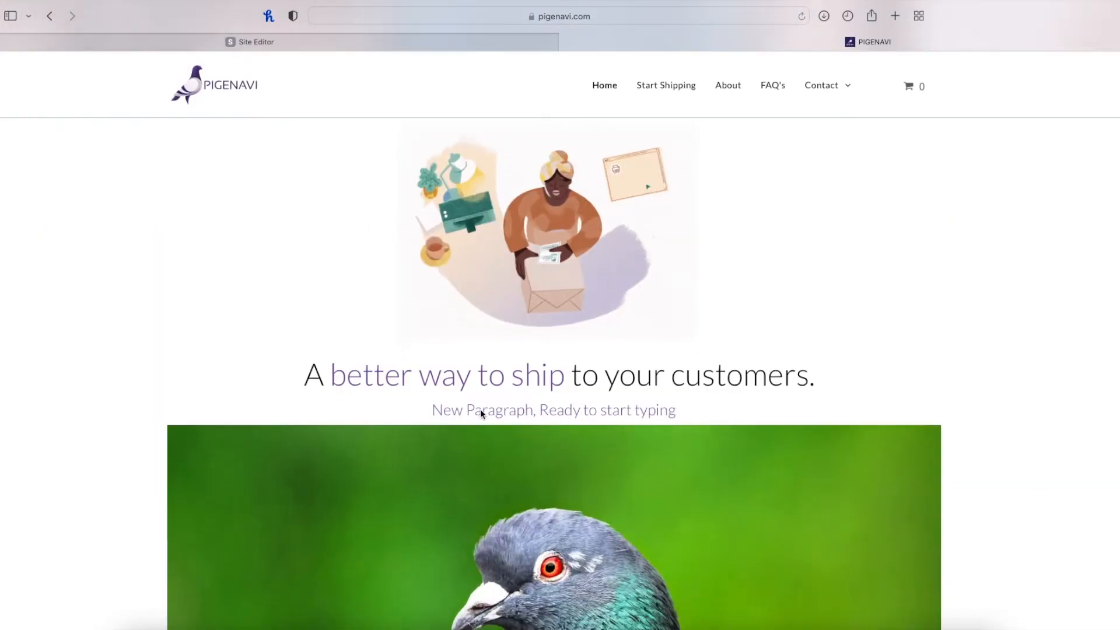
{"action": "scroll", "coordinate": [612, 402], "scroll_direction": "down", "scroll_amount": 5}
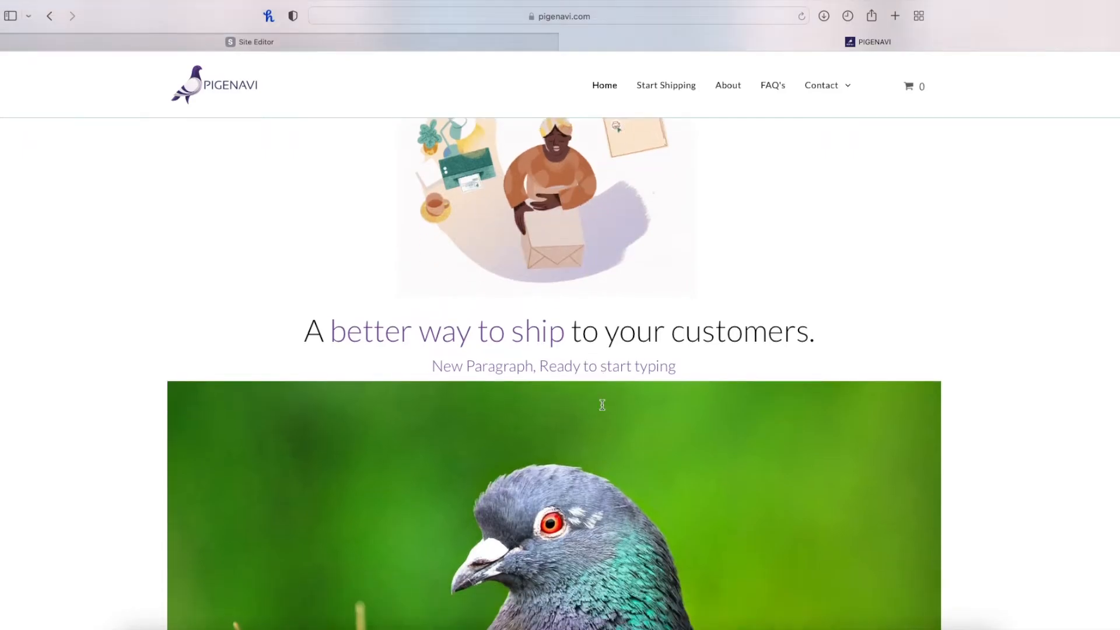
{"action": "scroll", "coordinate": [603, 404], "scroll_direction": "down", "scroll_amount": 1}
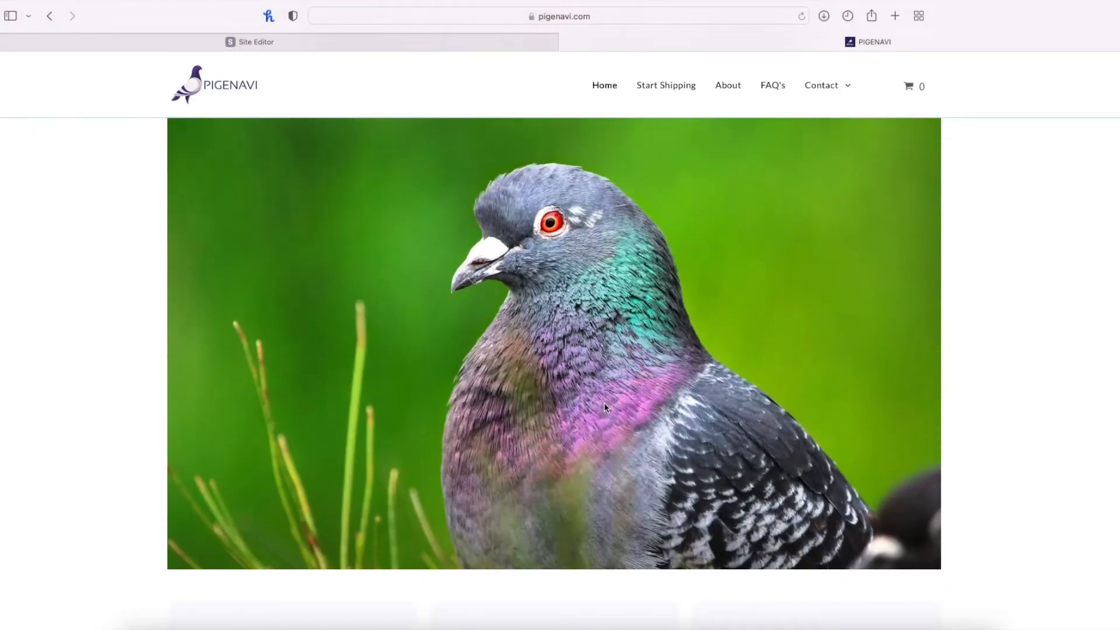
Return to the site editor and shrink the pigeon photo to about half its width.
{"action": "left_click", "coordinate": [492, 43]}
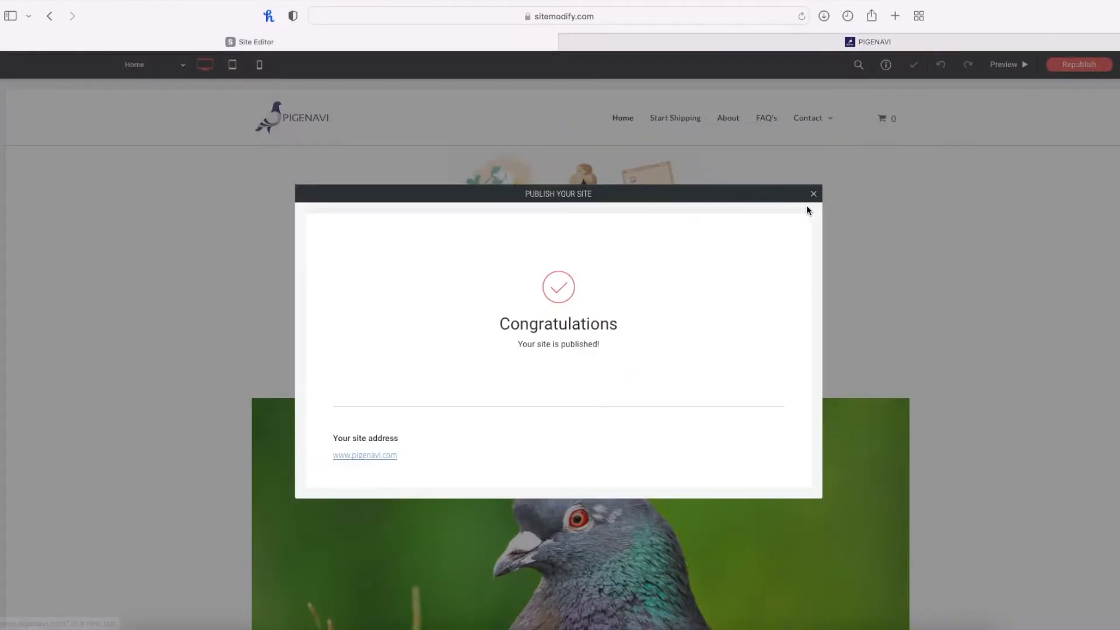
{"action": "left_click", "coordinate": [814, 194]}
{"action": "scroll", "coordinate": [820, 307], "scroll_direction": "down", "scroll_amount": 3}
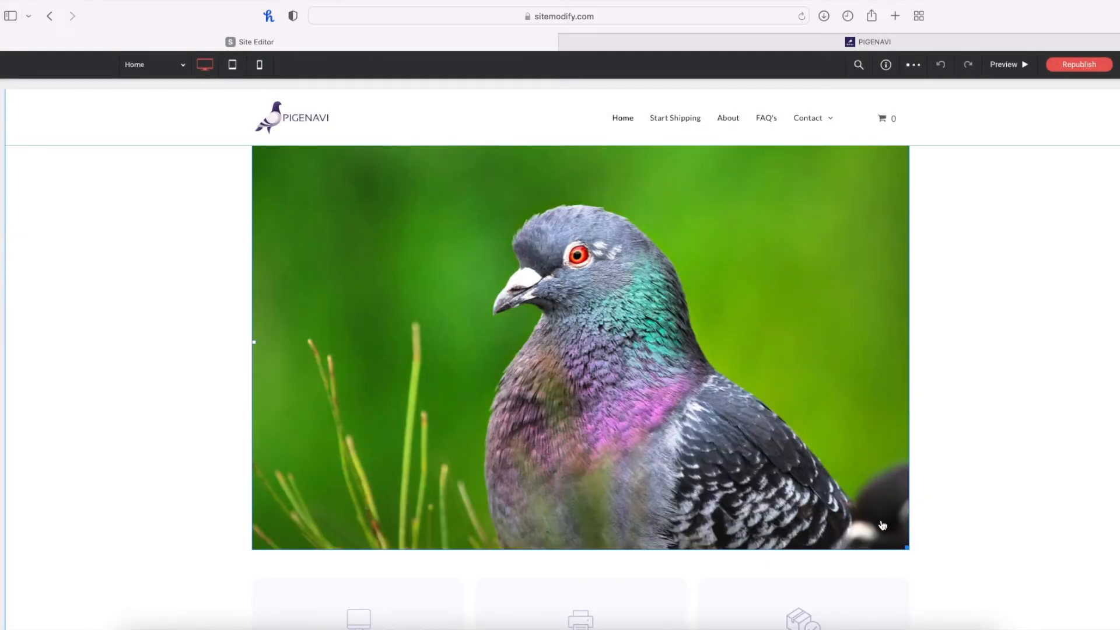
{"action": "left_click_drag", "start_coordinate": [908, 548], "coordinate": [748, 349]}
{"action": "scroll", "coordinate": [767, 387], "scroll_direction": "up", "scroll_amount": 3}
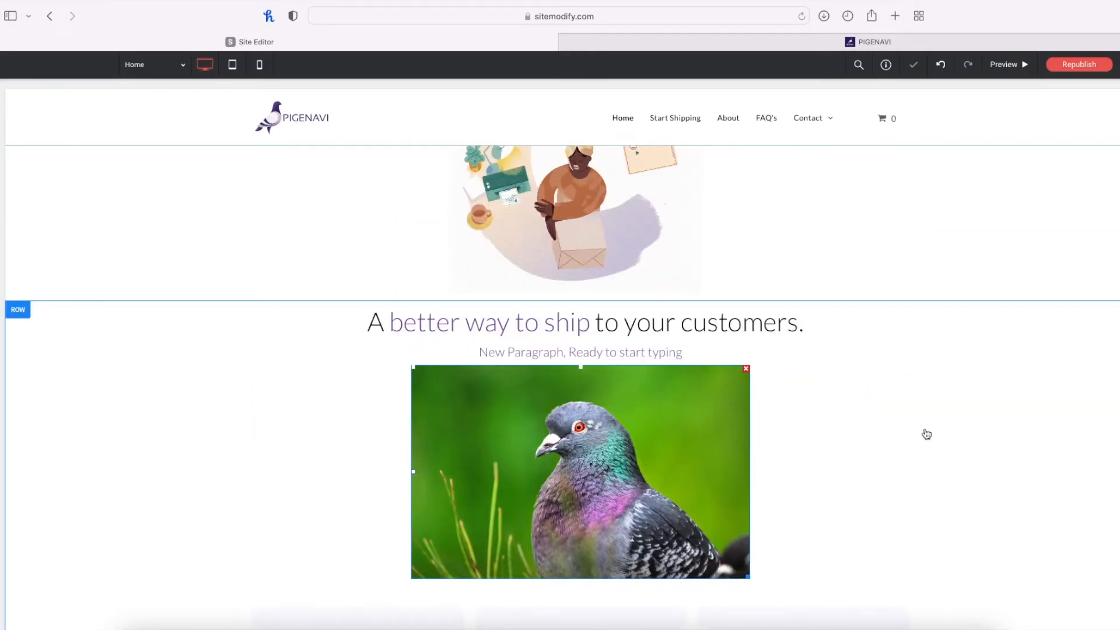
Republish the site with the smaller pigeon photo and open the live pigenavi.com page.
{"action": "left_click", "coordinate": [1075, 65]}
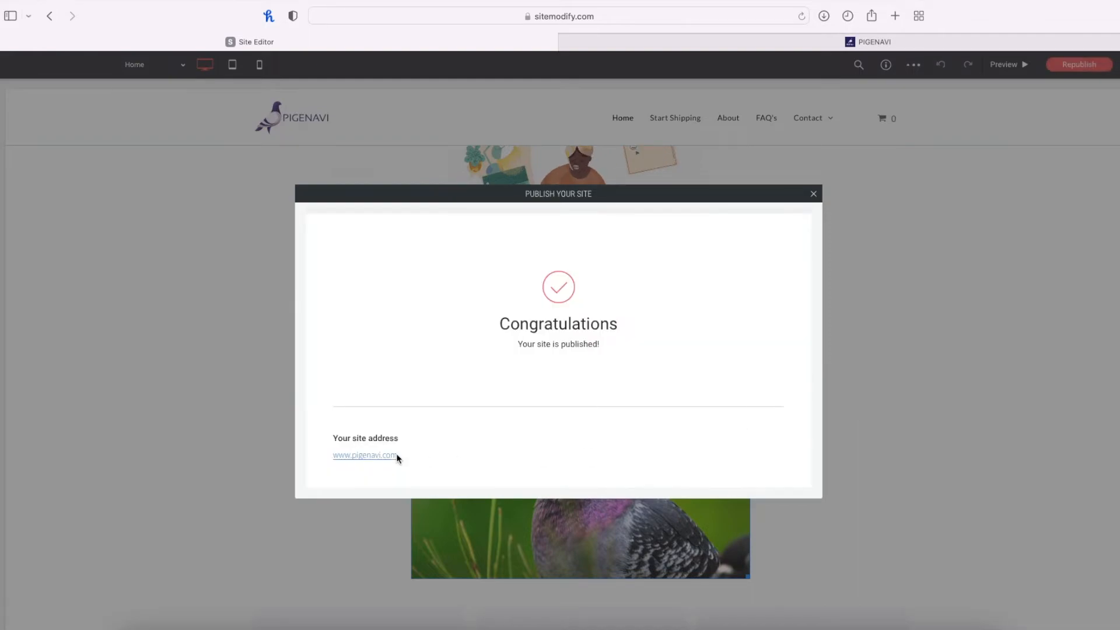
{"action": "left_click", "coordinate": [365, 457]}
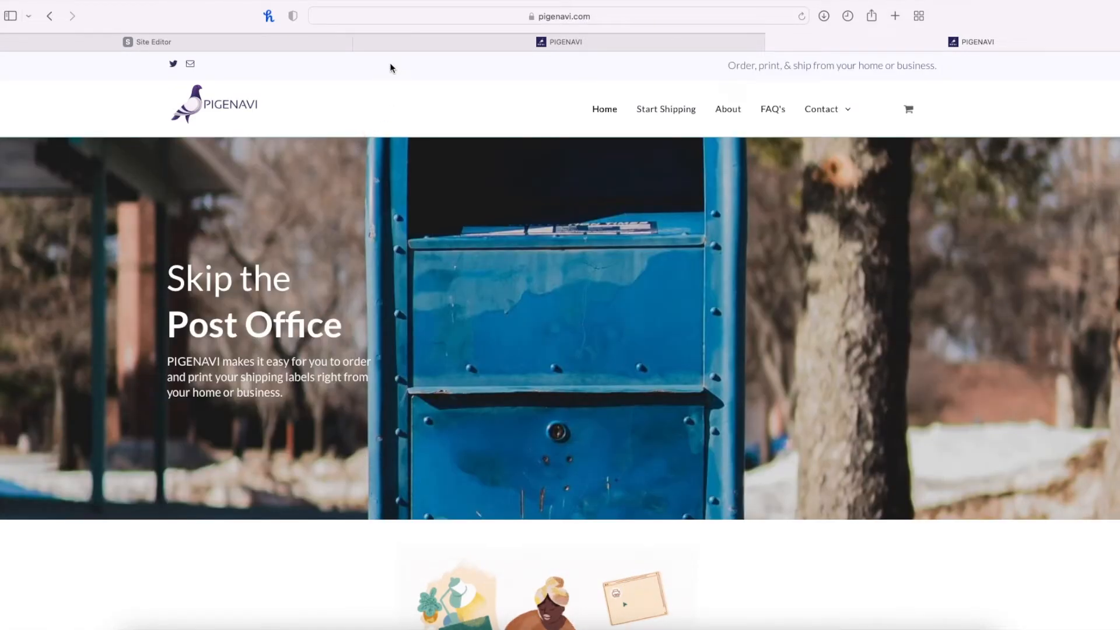
Close the outdated live-site tab and review the resized pigeon photo, service boxes and USA map section on the live home page.
{"action": "left_click", "coordinate": [359, 42]}
{"action": "scroll", "coordinate": [547, 153], "scroll_direction": "down", "scroll_amount": 8}
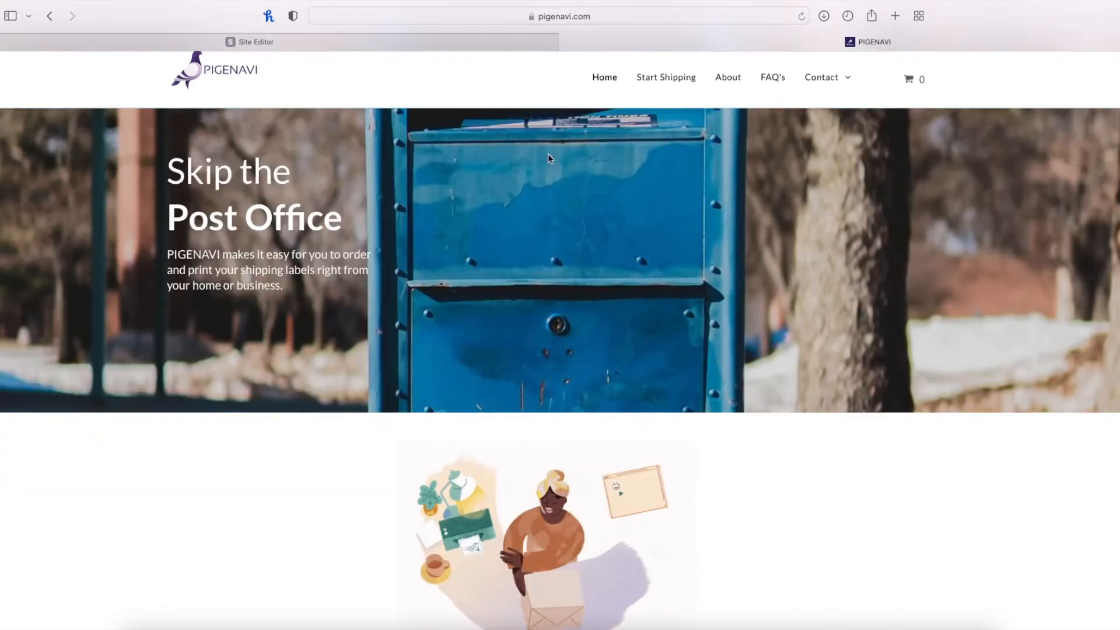
{"action": "scroll", "coordinate": [552, 152], "scroll_direction": "down", "scroll_amount": 4}
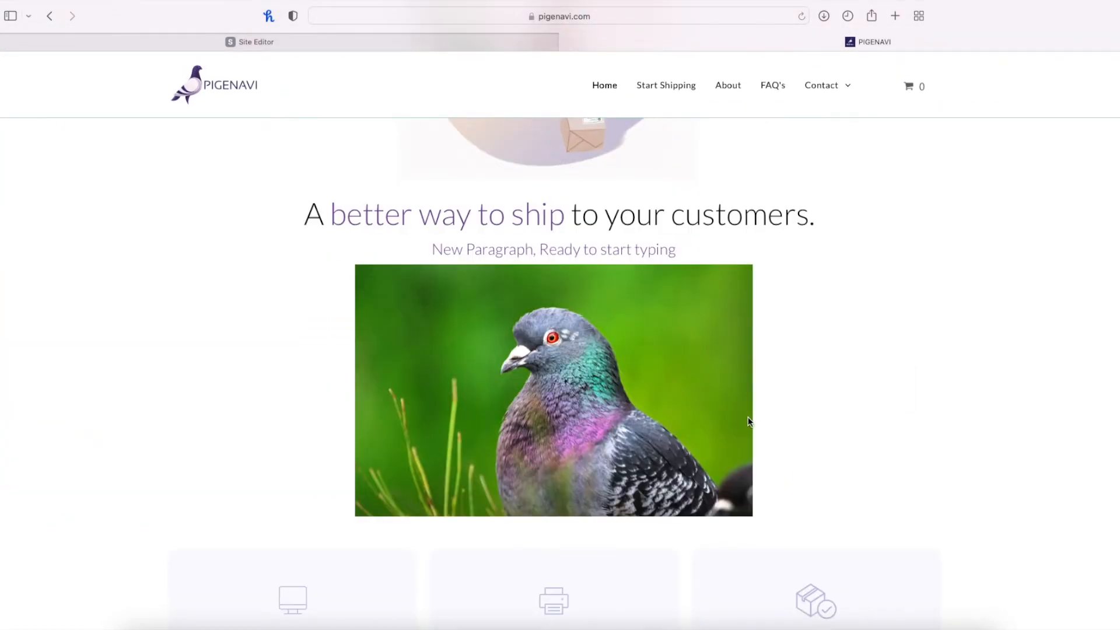
{"action": "scroll", "coordinate": [754, 407], "scroll_direction": "down", "scroll_amount": 5}
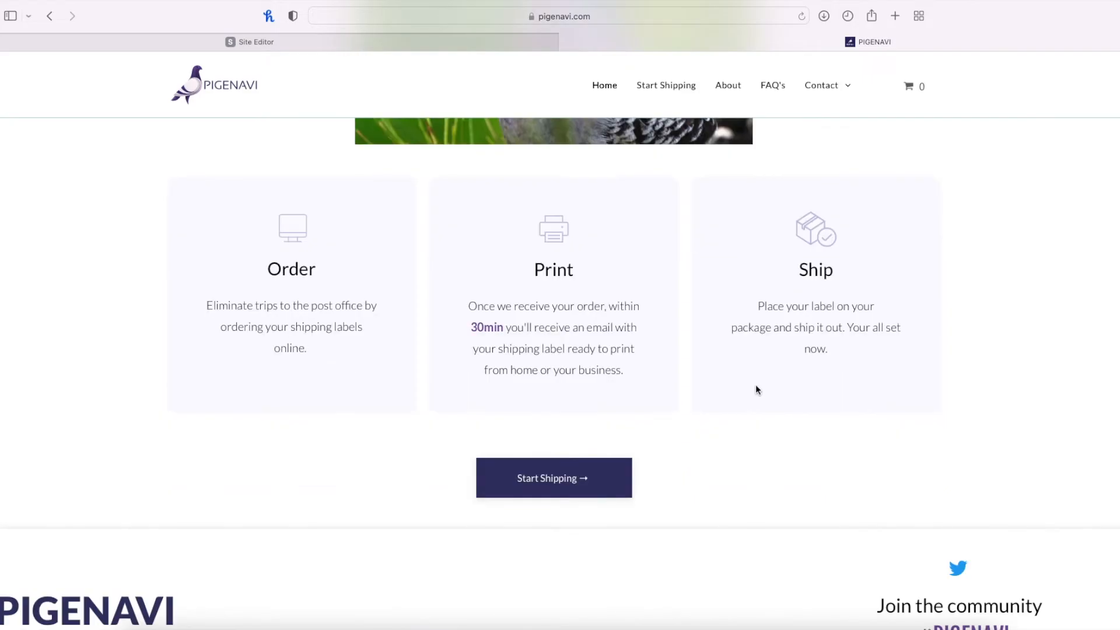
{"action": "scroll", "coordinate": [553, 136], "scroll_direction": "down", "scroll_amount": 4}
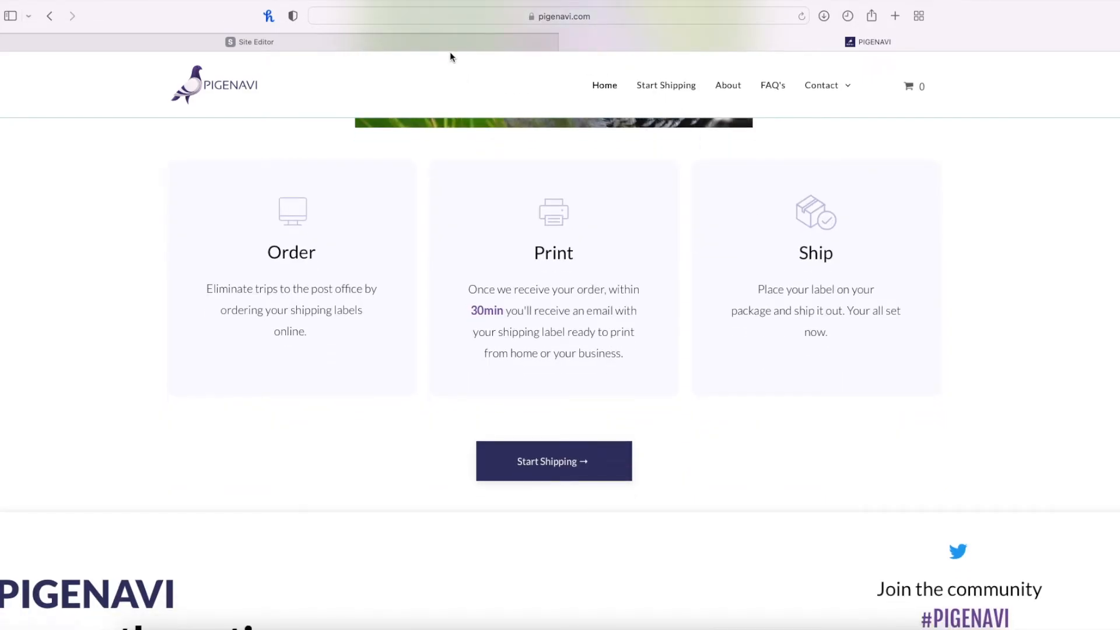
{"action": "scroll", "coordinate": [553, 136], "scroll_direction": "down", "scroll_amount": 2}
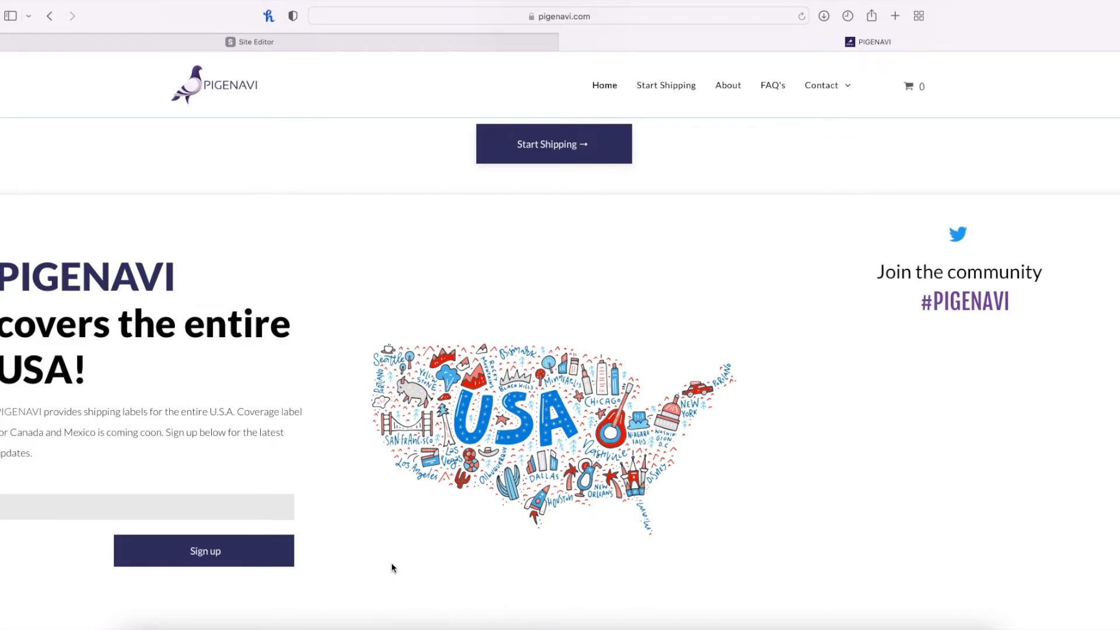
Return to the site editor and replace the USA map column background with the desert road photo.
{"action": "left_click", "coordinate": [397, 41]}
{"action": "left_click", "coordinate": [814, 195]}
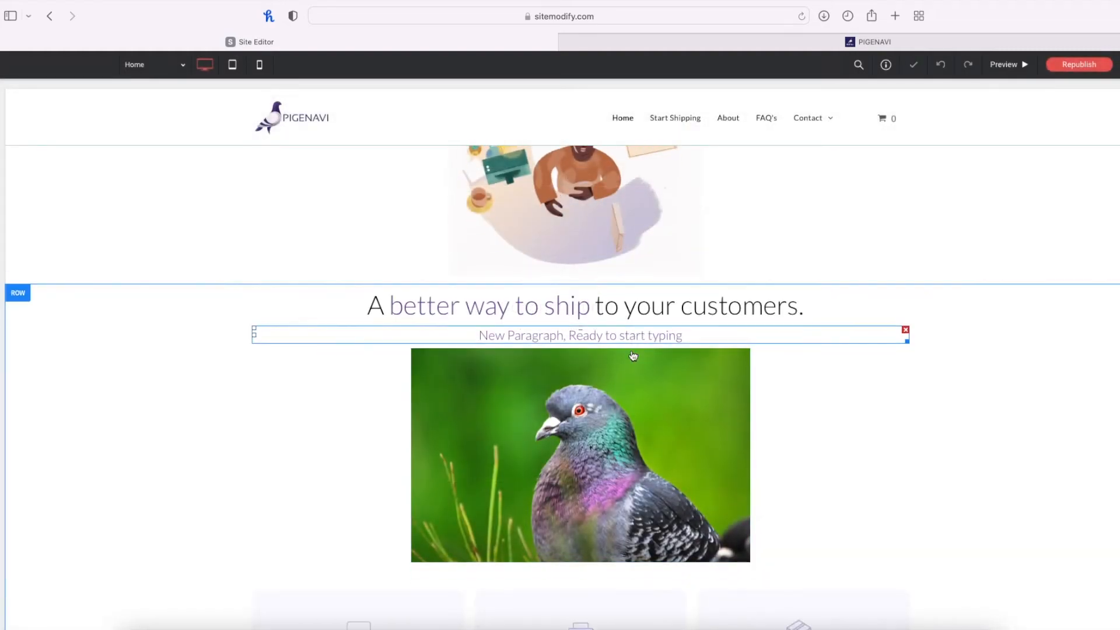
{"action": "scroll", "coordinate": [632, 355], "scroll_direction": "down", "scroll_amount": 10}
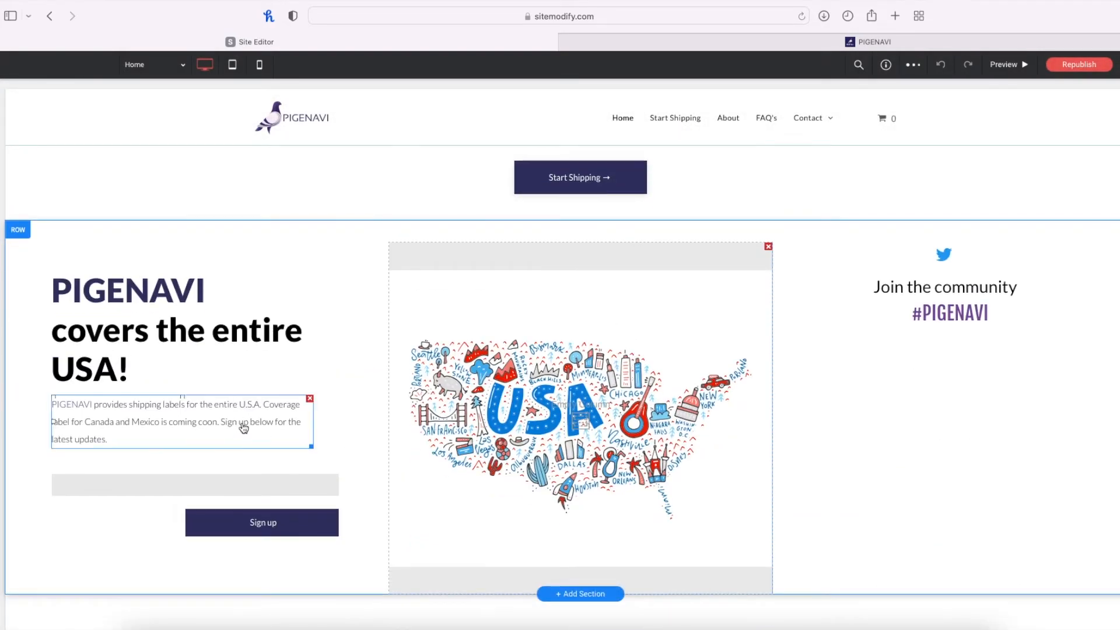
{"action": "left_click", "coordinate": [509, 410]}
{"action": "left_click", "coordinate": [220, 473]}
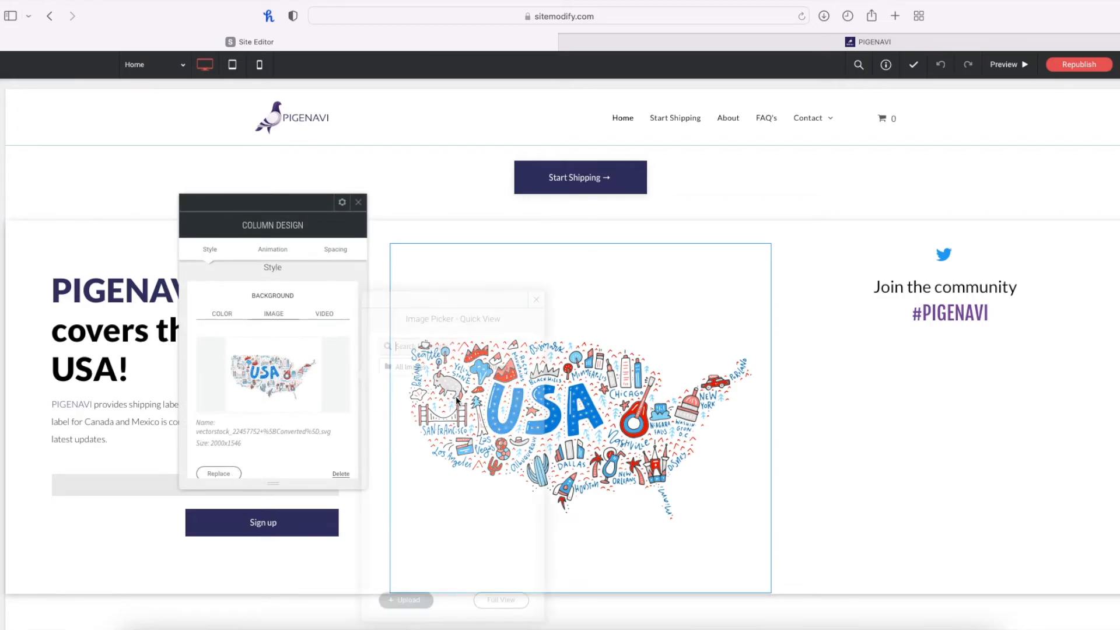
{"action": "scroll", "coordinate": [492, 418], "scroll_direction": "down", "scroll_amount": 5}
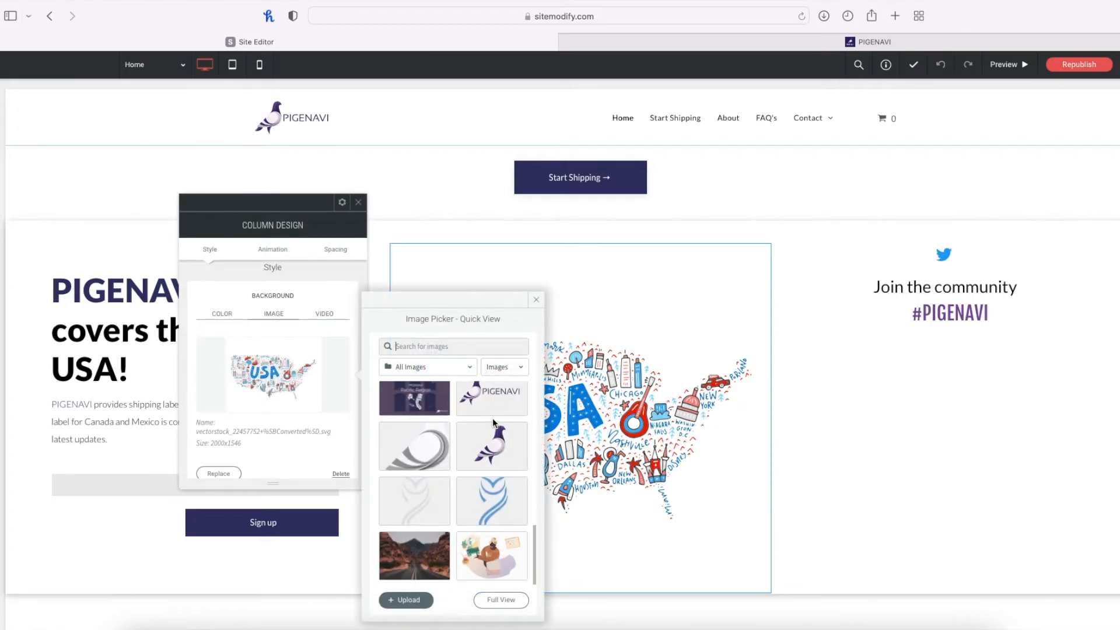
{"action": "left_click", "coordinate": [417, 557]}
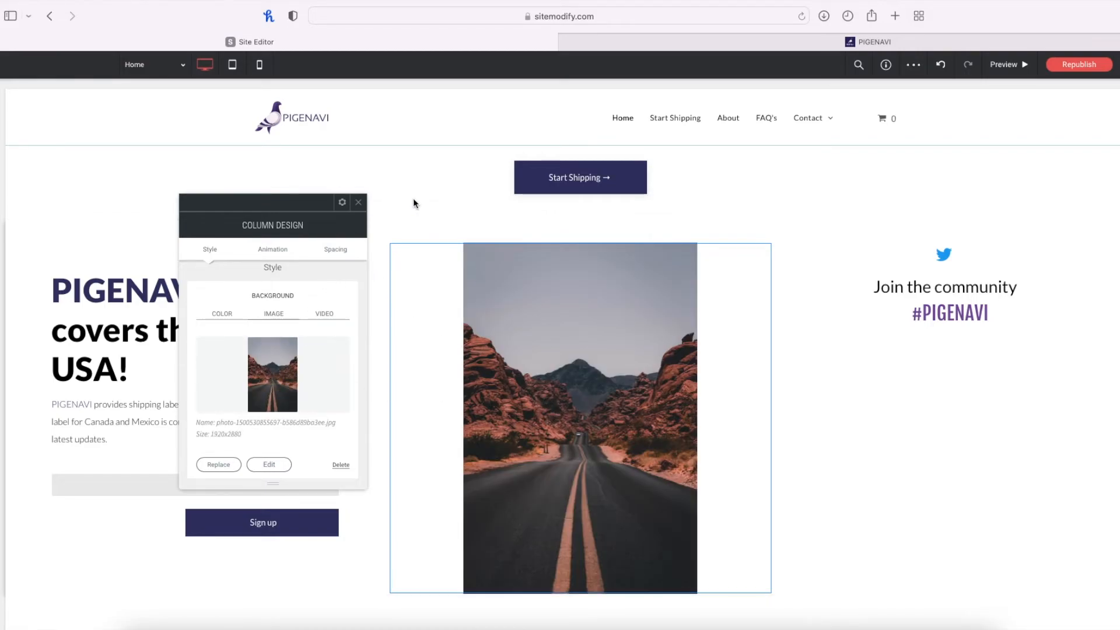
{"action": "left_click", "coordinate": [358, 204]}
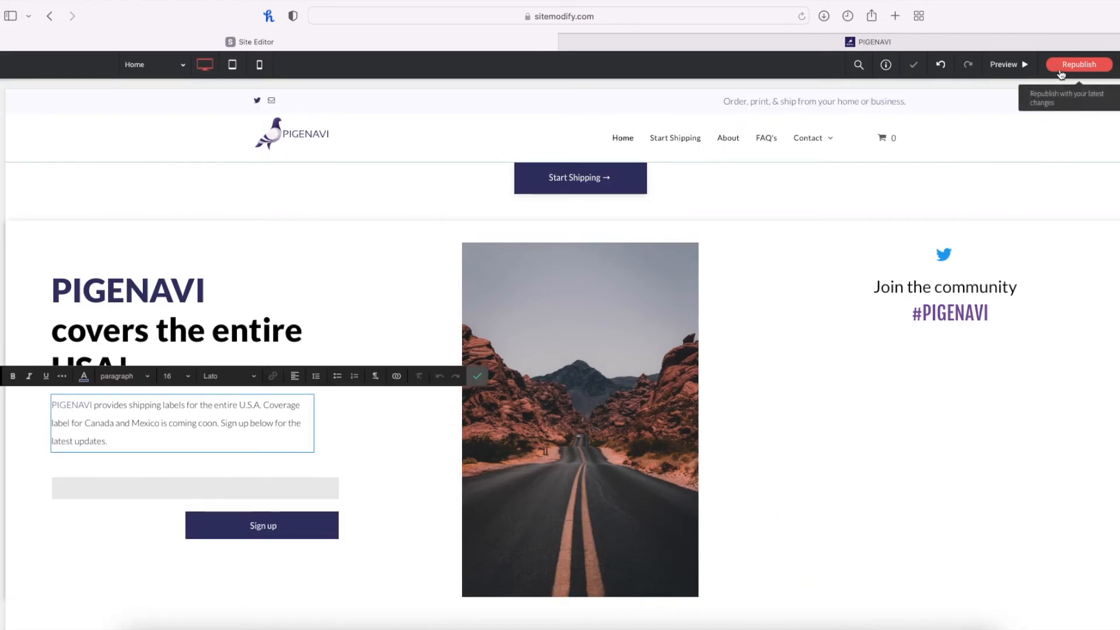
Republish the site and check the desert road photo beside the USA coverage text on the live pigenavi.com home page.
{"action": "left_click", "coordinate": [1079, 64]}
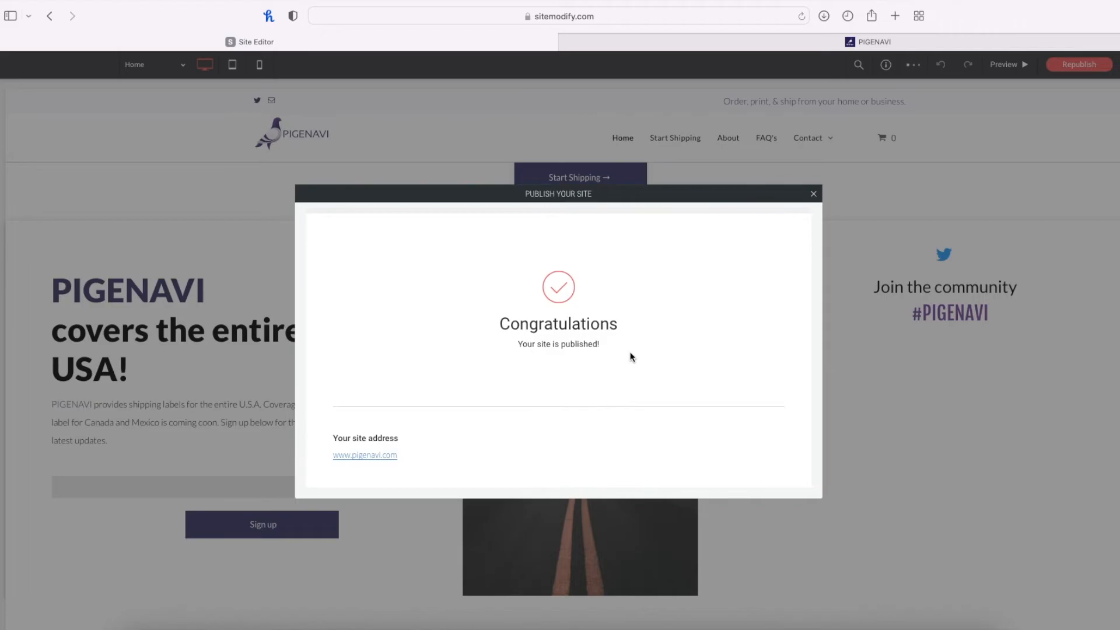
{"action": "left_click", "coordinate": [389, 455]}
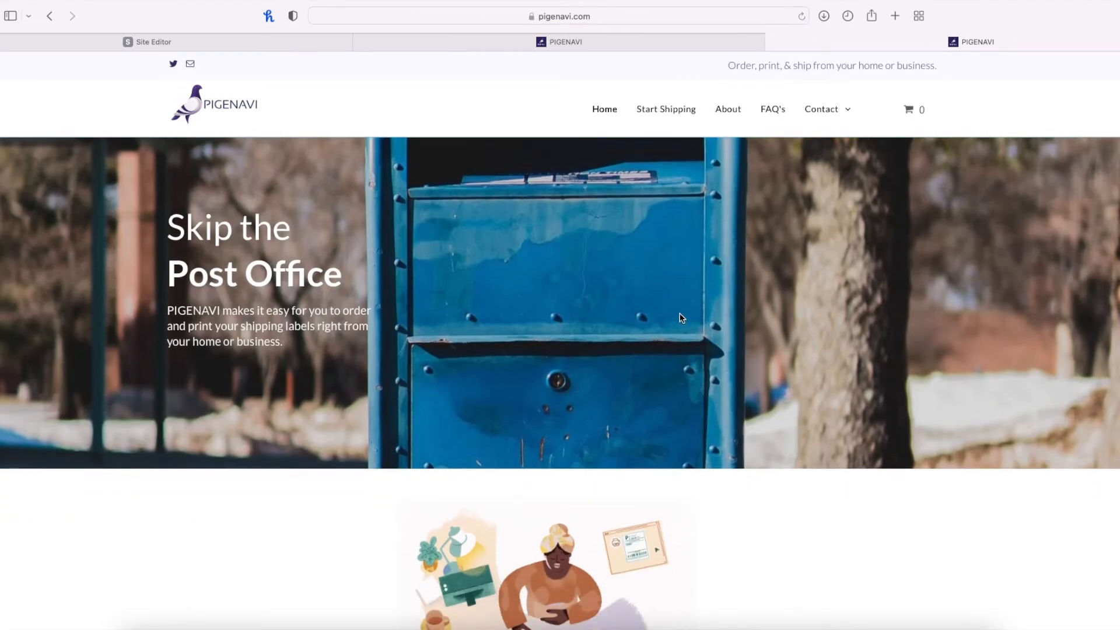
{"action": "scroll", "coordinate": [681, 317], "scroll_direction": "down", "scroll_amount": 10}
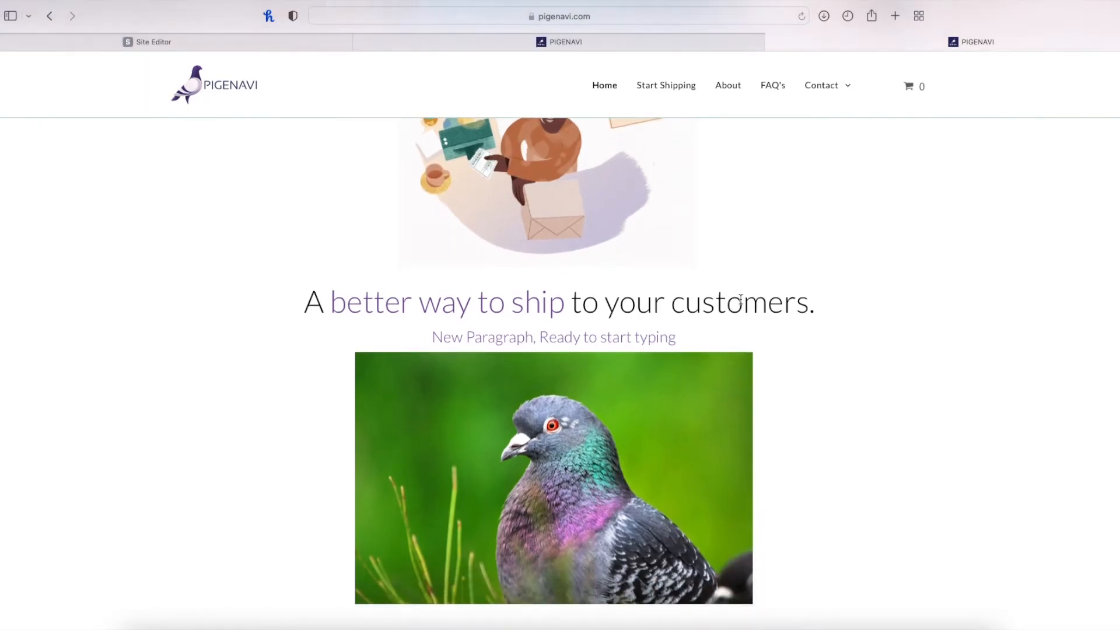
{"action": "scroll", "coordinate": [799, 301], "scroll_direction": "down", "scroll_amount": 5}
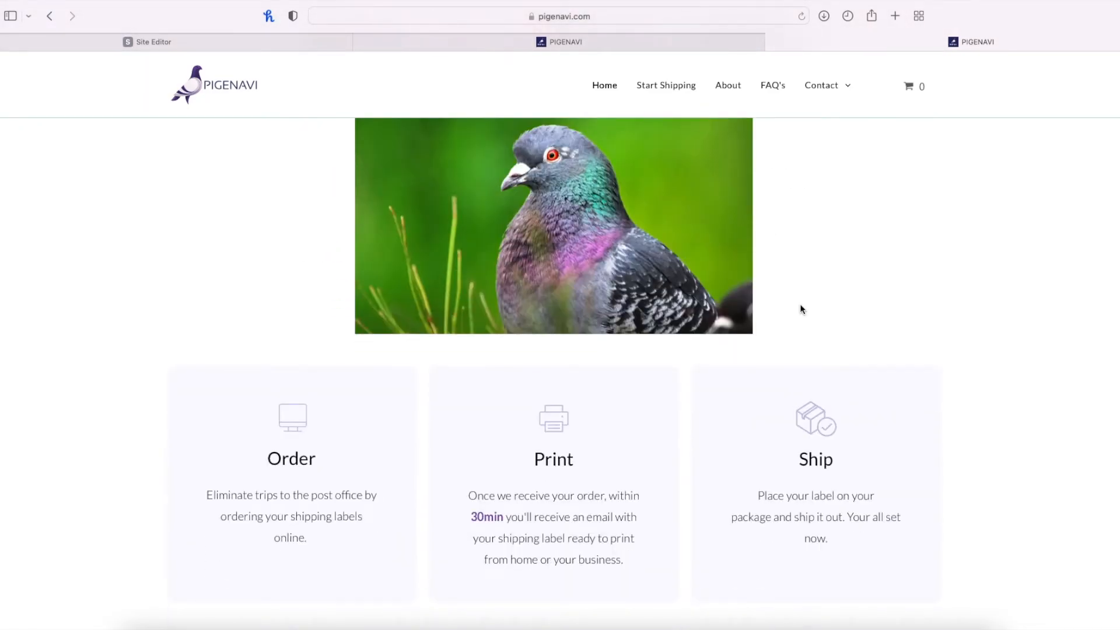
{"action": "scroll", "coordinate": [800, 308], "scroll_direction": "down", "scroll_amount": 3}
{"action": "scroll", "coordinate": [802, 308], "scroll_direction": "down", "scroll_amount": 7}
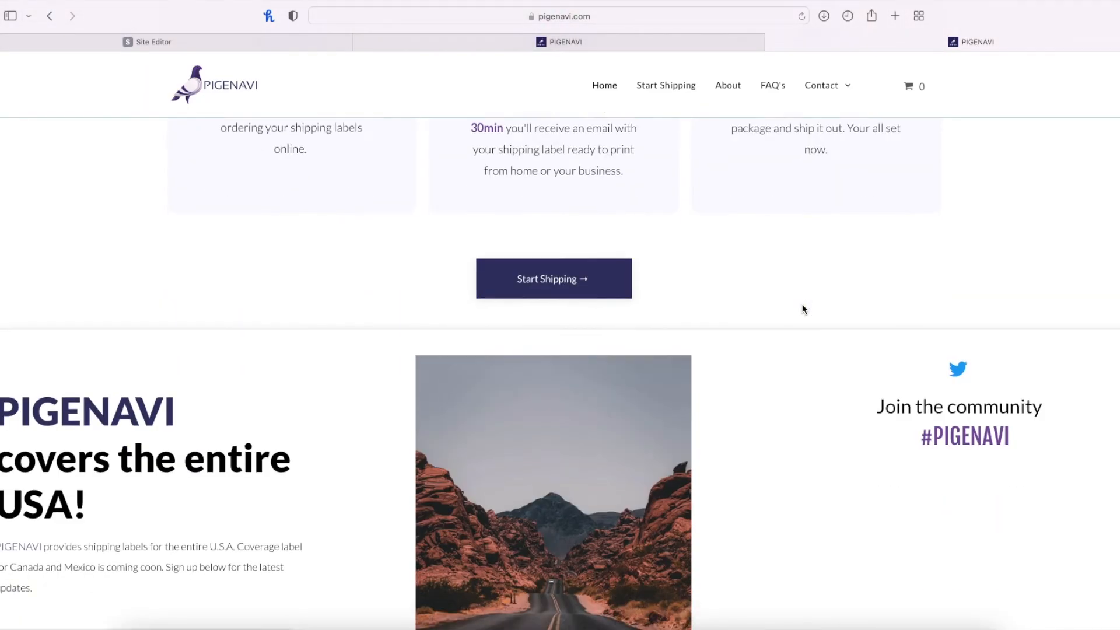
{"action": "scroll", "coordinate": [758, 331], "scroll_direction": "down", "scroll_amount": 3}
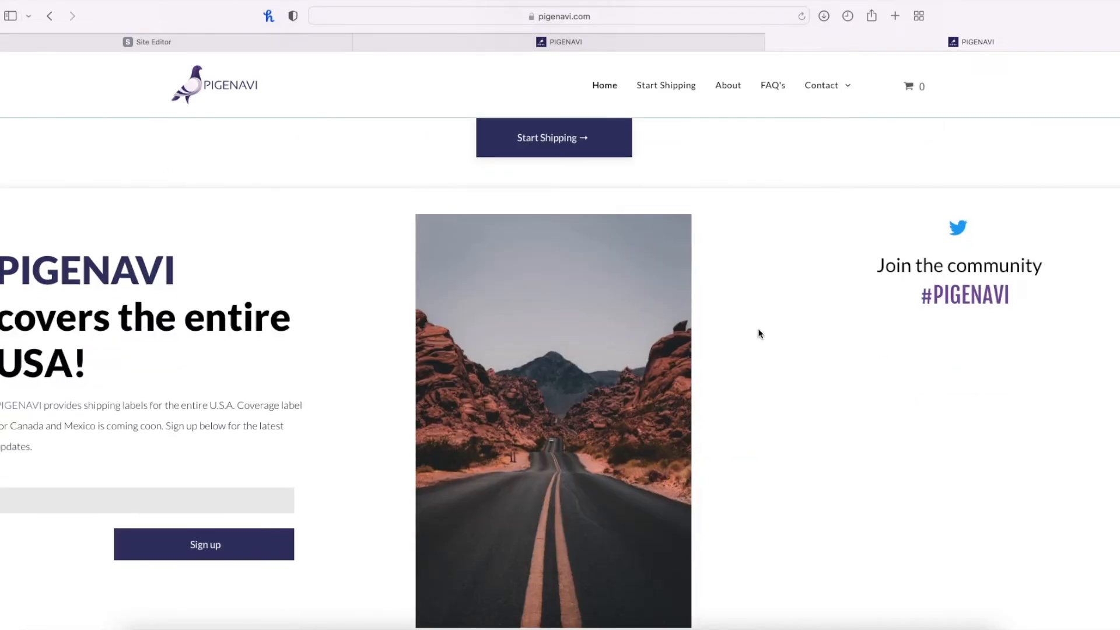
{"action": "scroll", "coordinate": [760, 334], "scroll_direction": "down", "scroll_amount": 1}
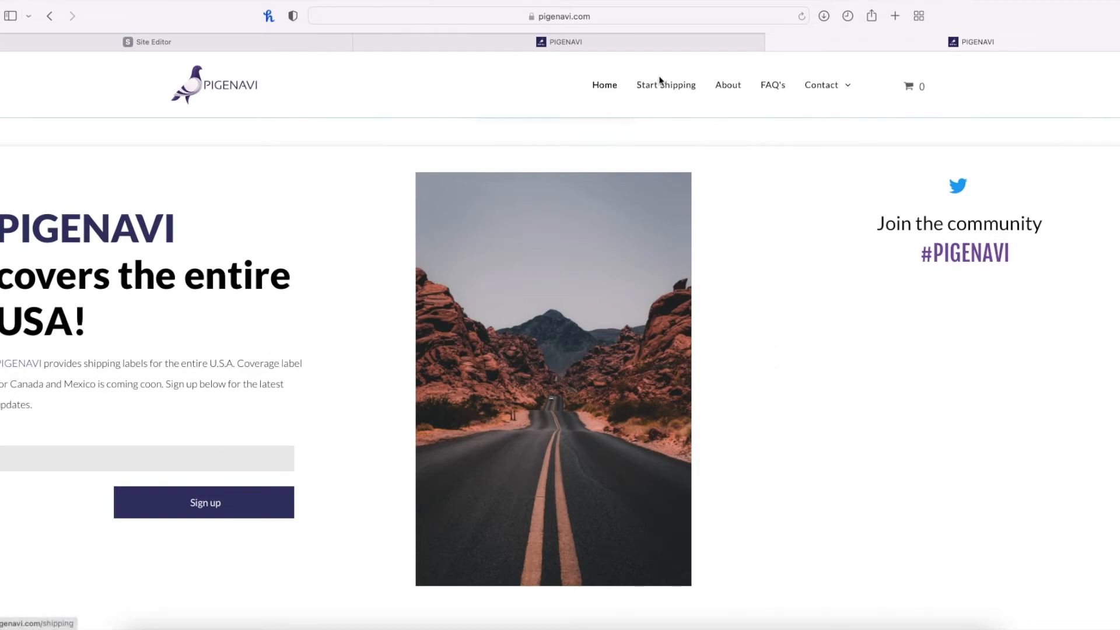
Review the live About page from its Shipping 101 section through the Learn More banner's slideshow.
{"action": "left_click", "coordinate": [734, 93]}
{"action": "scroll", "coordinate": [634, 291], "scroll_direction": "down", "scroll_amount": 3}
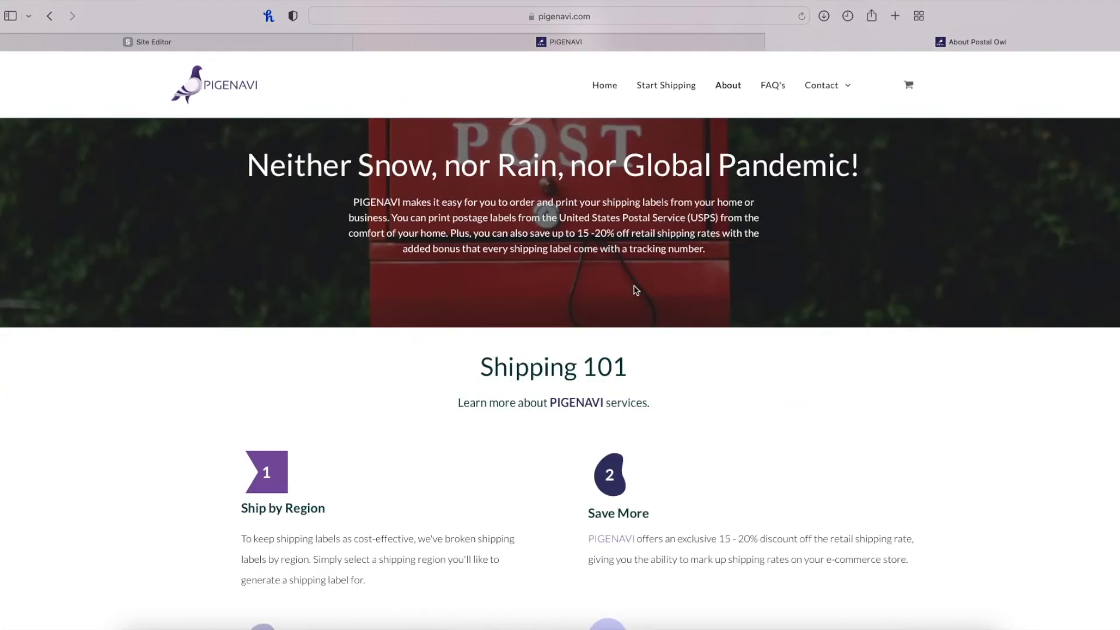
{"action": "scroll", "coordinate": [634, 315], "scroll_direction": "down", "scroll_amount": 4}
{"action": "scroll", "coordinate": [724, 346], "scroll_direction": "down", "scroll_amount": 4}
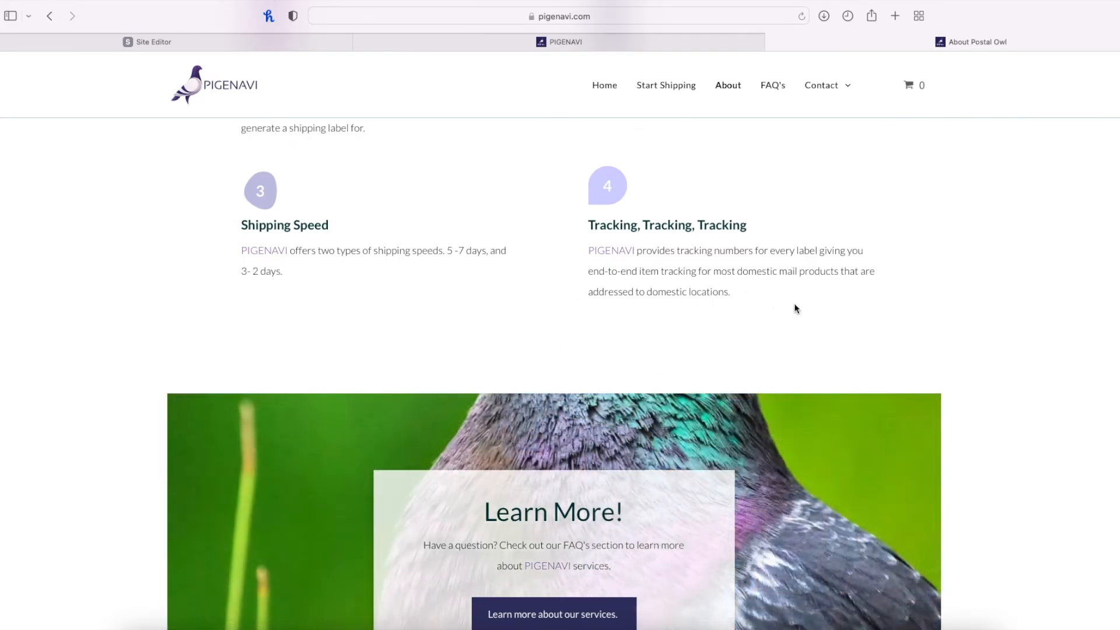
{"action": "scroll", "coordinate": [793, 303], "scroll_direction": "down", "scroll_amount": 4}
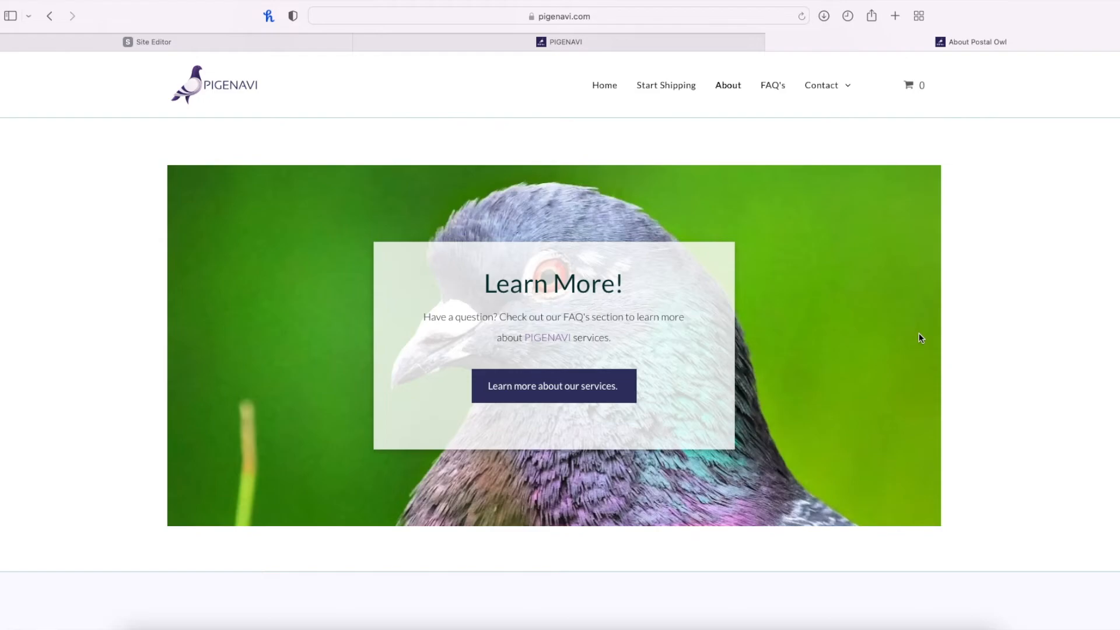
{"action": "scroll", "coordinate": [907, 341], "scroll_direction": "up", "scroll_amount": 1}
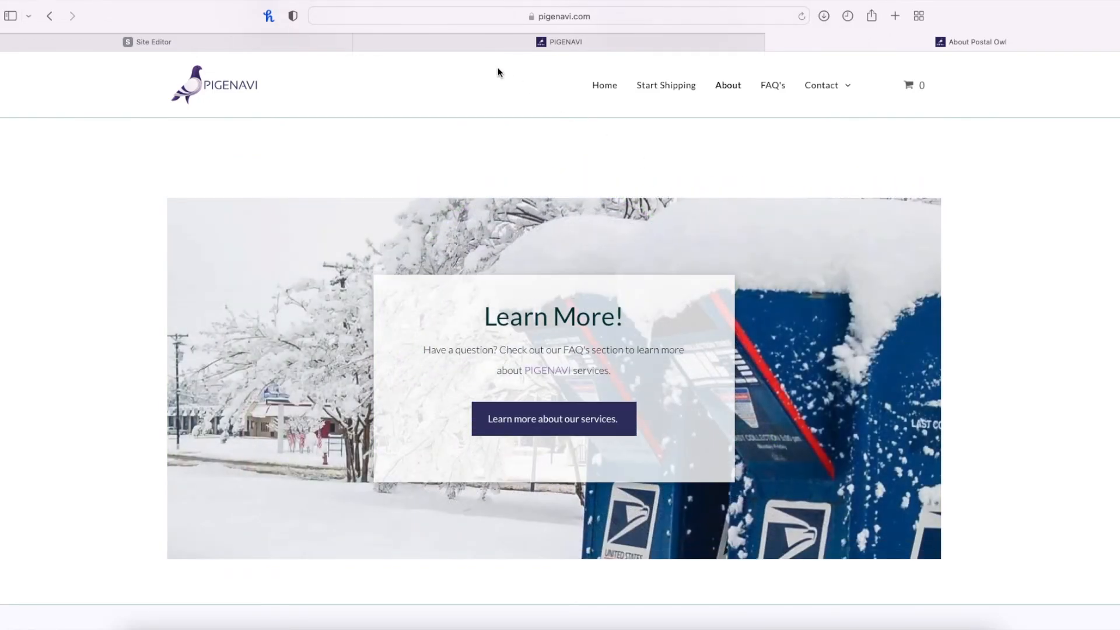
Return to the site editor, dismiss the publish confirmation and open the home page in preview mode.
{"action": "left_click", "coordinate": [497, 42]}
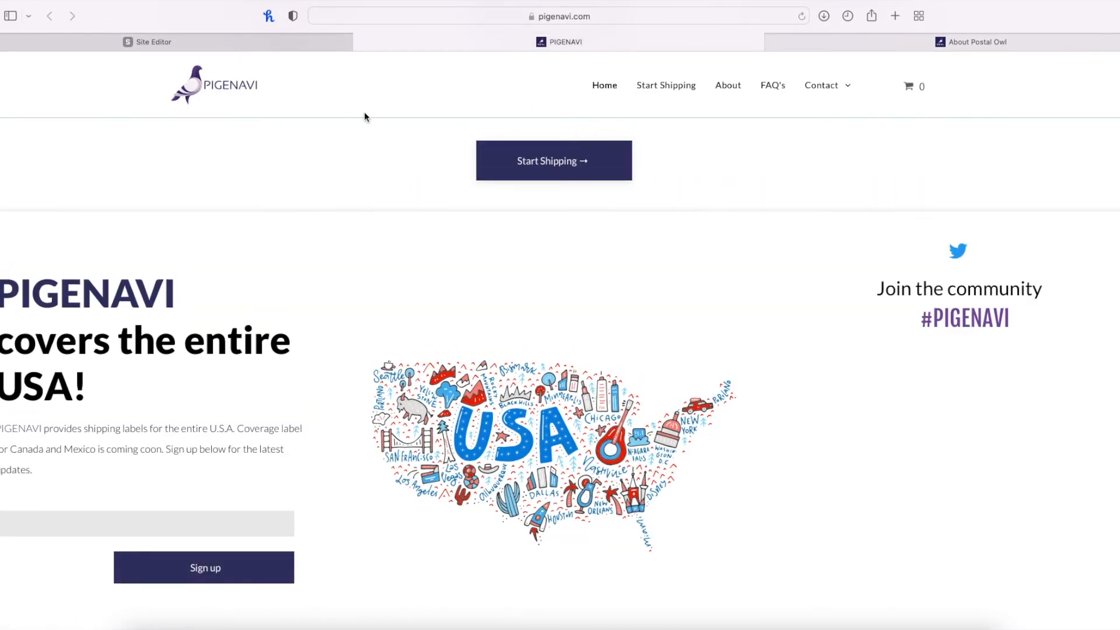
{"action": "left_click", "coordinate": [317, 43]}
{"action": "left_click", "coordinate": [813, 193]}
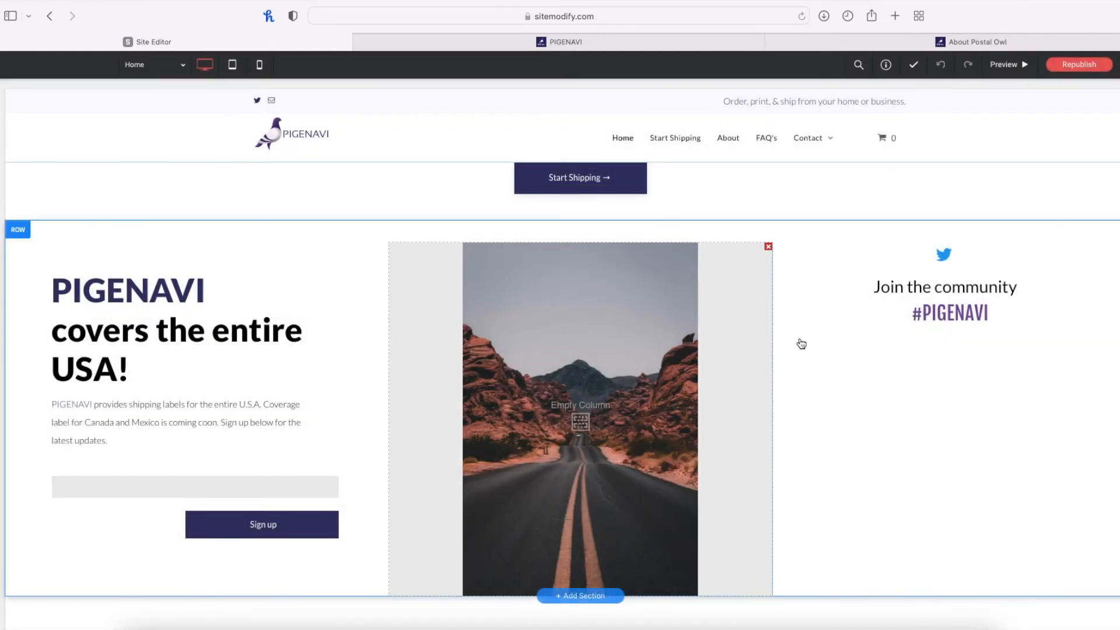
{"action": "scroll", "coordinate": [801, 344], "scroll_direction": "up", "scroll_amount": 1}
{"action": "scroll", "coordinate": [803, 344], "scroll_direction": "up", "scroll_amount": 15}
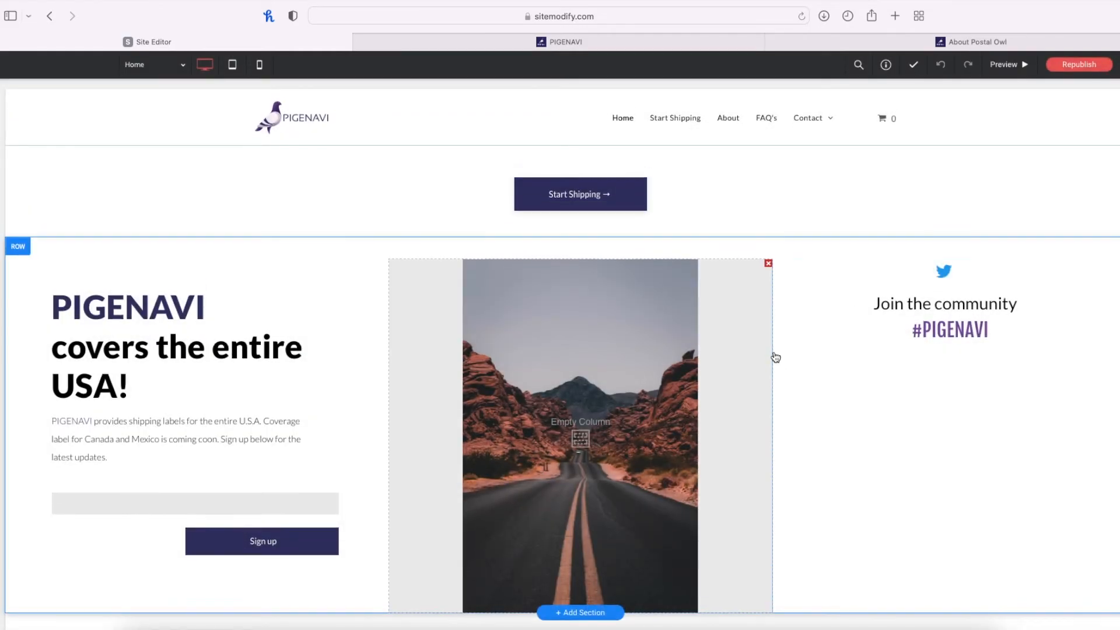
{"action": "scroll", "coordinate": [776, 355], "scroll_direction": "up", "scroll_amount": 5}
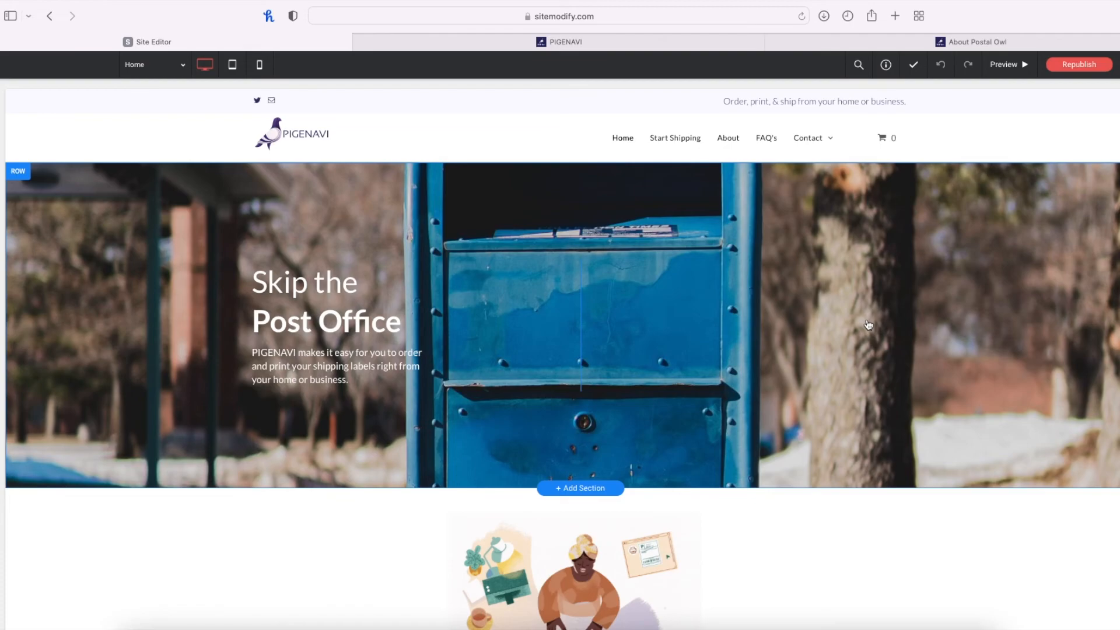
{"action": "left_click", "coordinate": [1004, 64]}
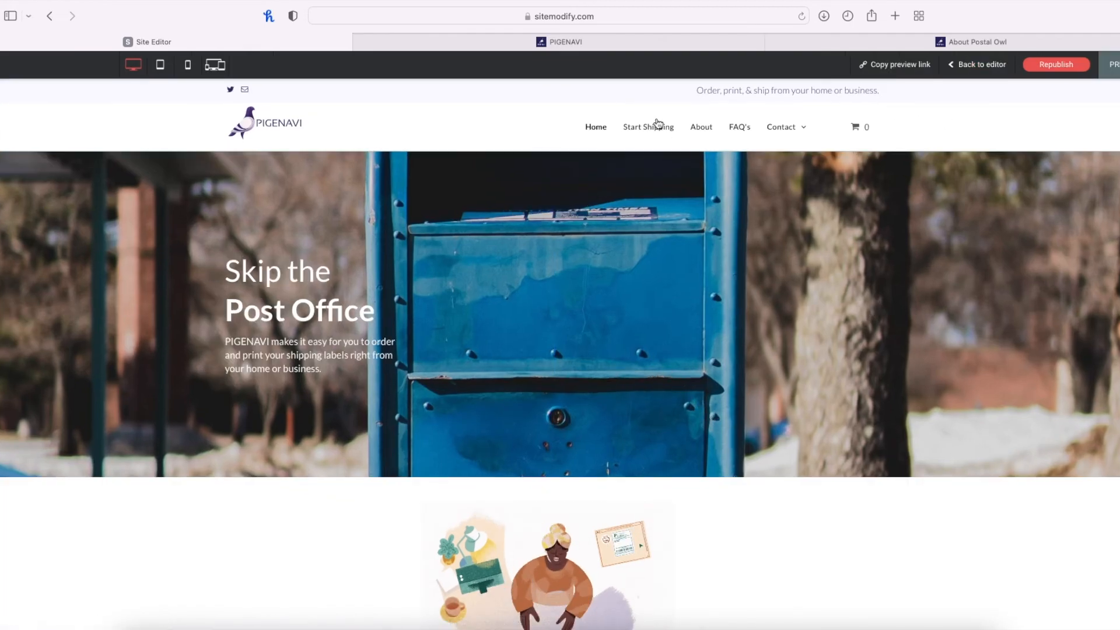
Preview the Start Shipping page, examining its Testing product and the footer.
{"action": "mouse_move", "coordinate": [785, 135]}
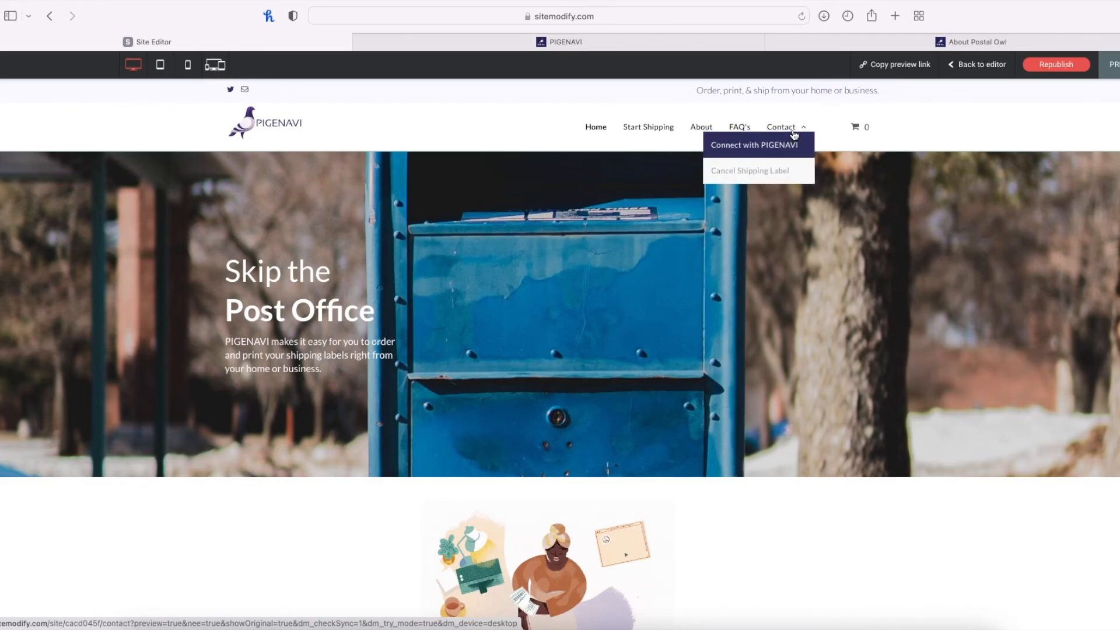
{"action": "left_click", "coordinate": [660, 127]}
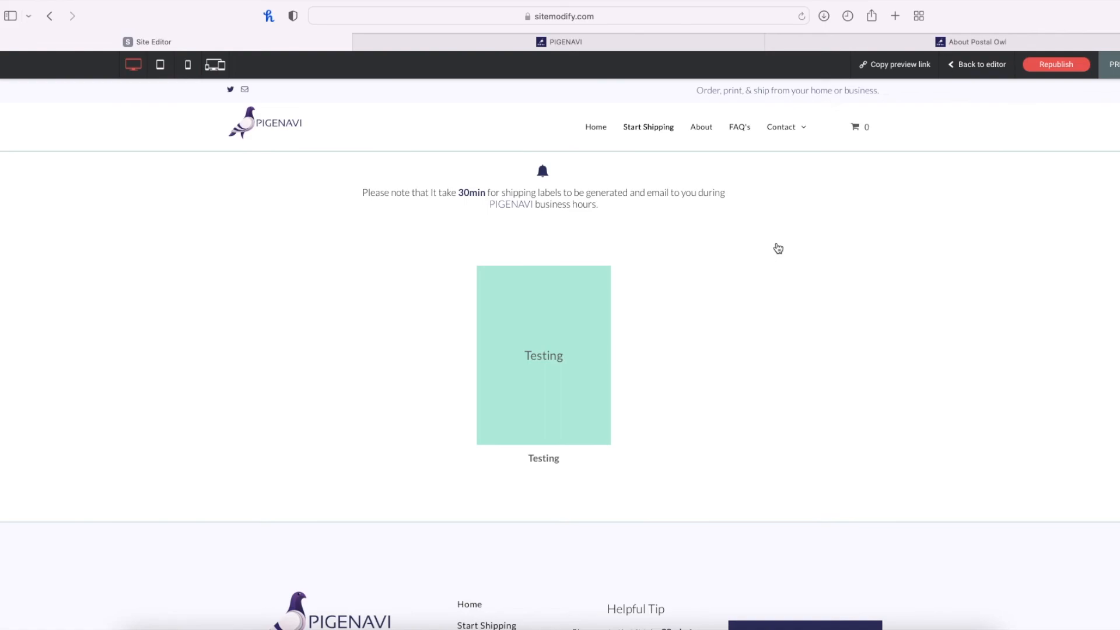
{"action": "scroll", "coordinate": [778, 249], "scroll_direction": "down", "scroll_amount": 3}
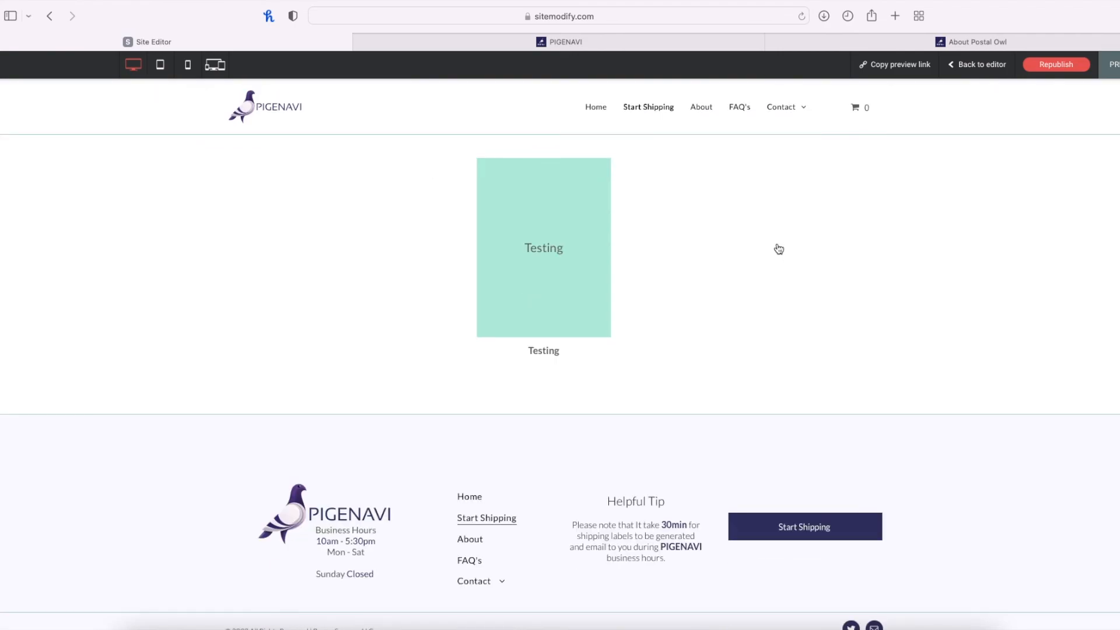
{"action": "scroll", "coordinate": [778, 249], "scroll_direction": "down", "scroll_amount": 1}
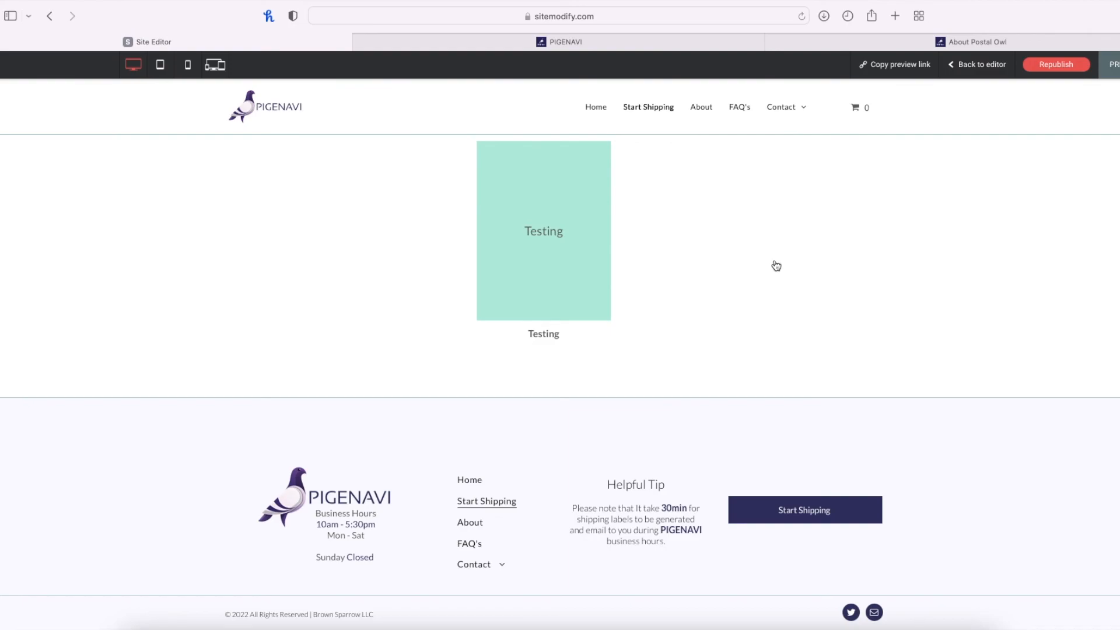
{"action": "scroll", "coordinate": [775, 257], "scroll_direction": "up", "scroll_amount": 1}
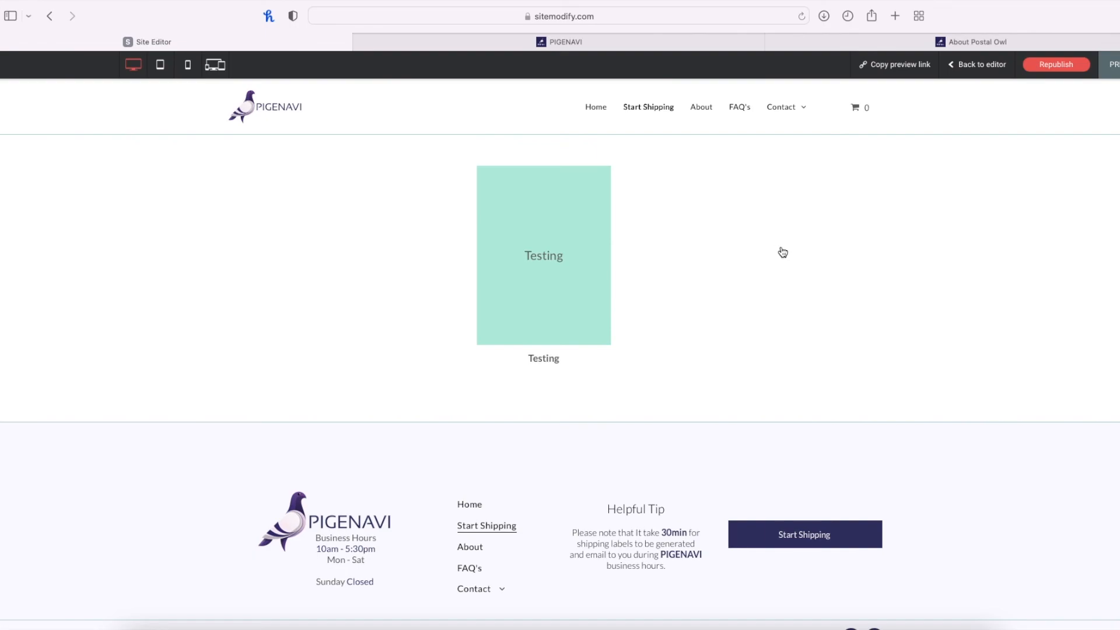
{"action": "scroll", "coordinate": [781, 251], "scroll_direction": "up", "scroll_amount": 1}
Preview the About page and look over its hero banner and Shipping 101 section.
{"action": "left_click", "coordinate": [703, 126]}
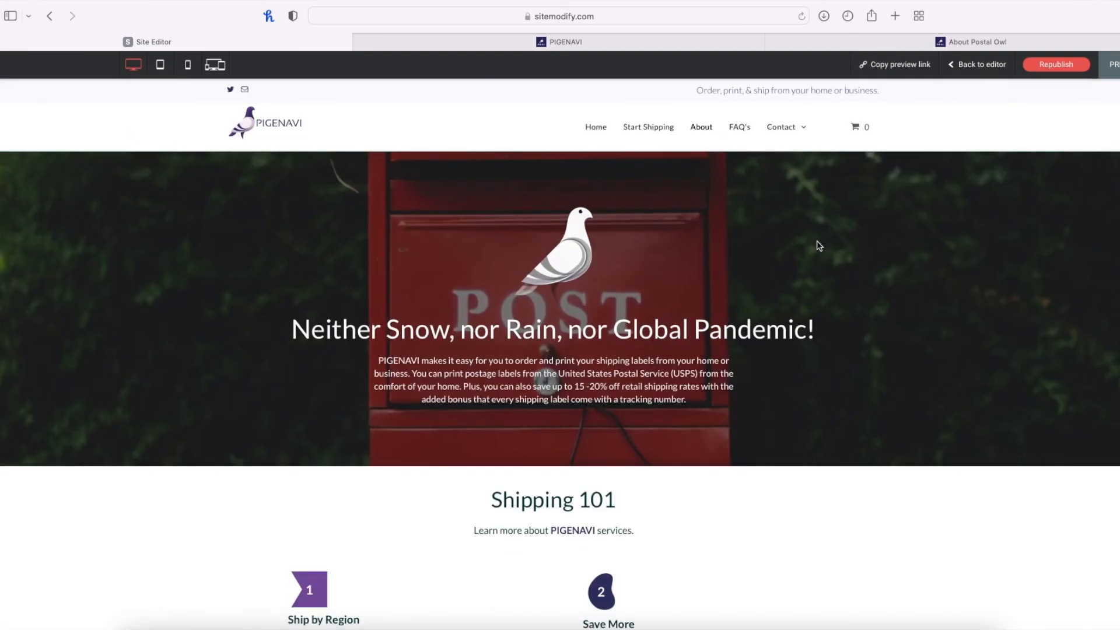
{"action": "scroll", "coordinate": [820, 245], "scroll_direction": "down", "scroll_amount": 3}
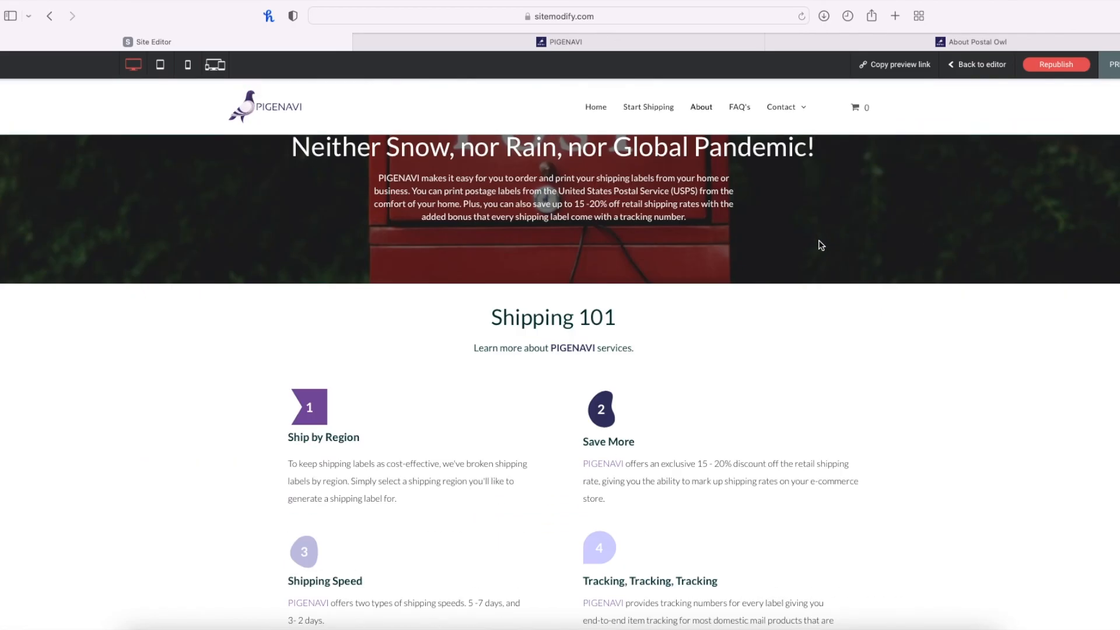
{"action": "scroll", "coordinate": [820, 245], "scroll_direction": "up", "scroll_amount": 3}
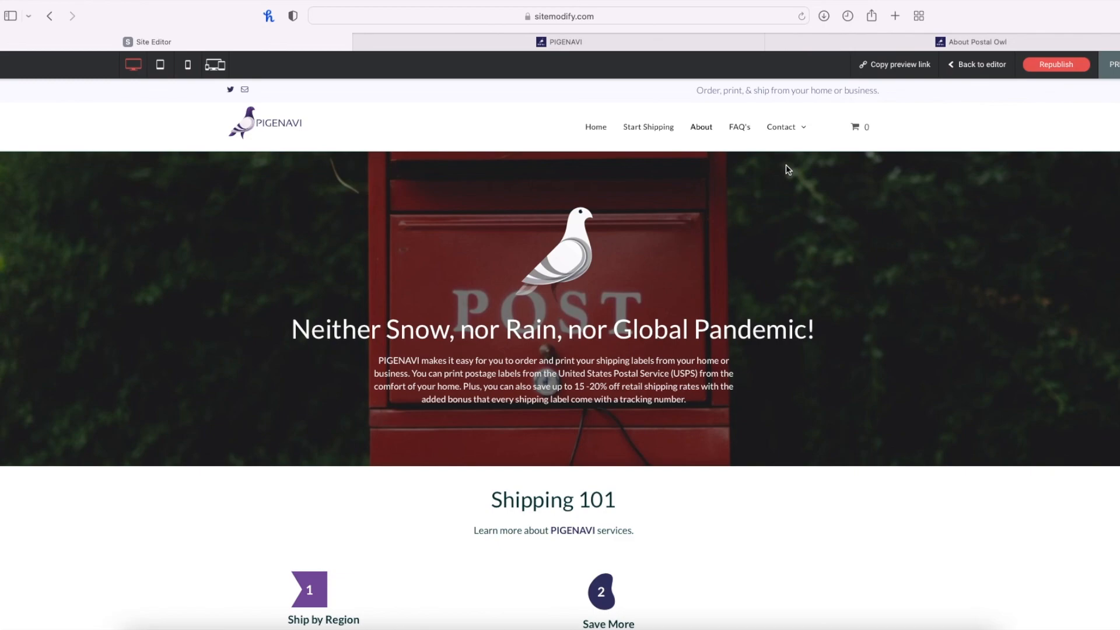